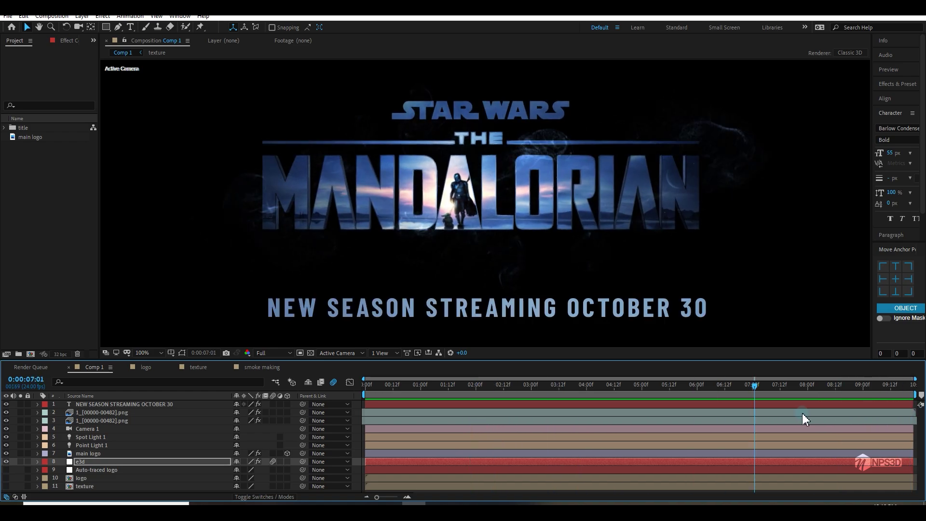
- Create a 1920 x 1080 composition named animation and add the main logo footage to it
{"action": "left_click_drag", "start_coordinate": [31, 137], "coordinate": [32, 354]}
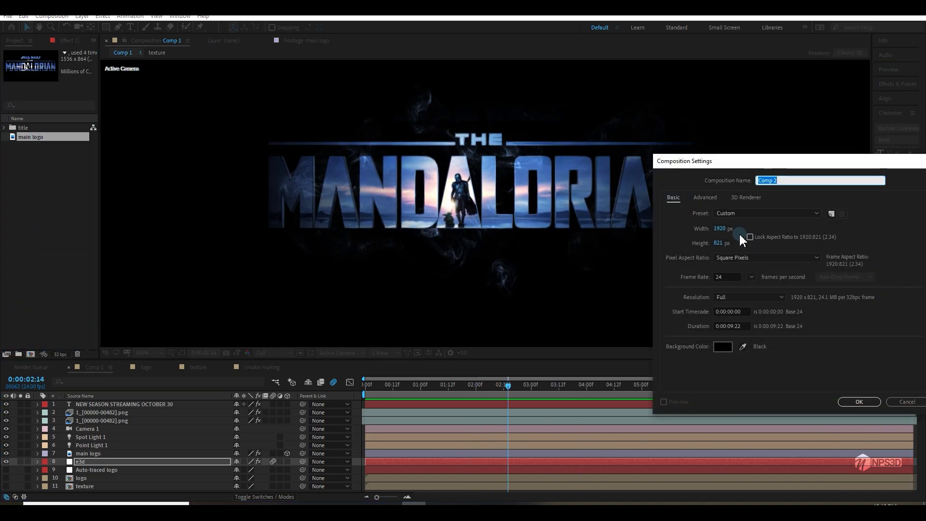
{"action": "left_click", "coordinate": [726, 229]}
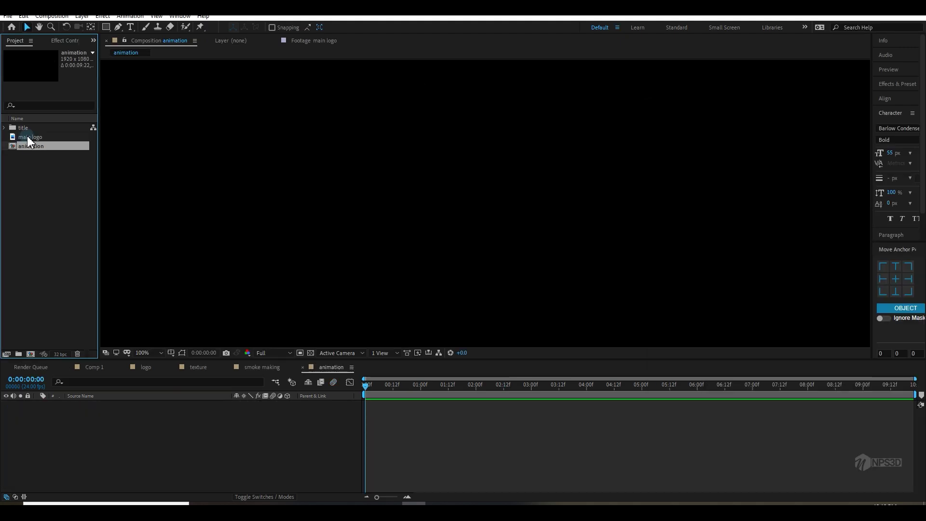
{"action": "left_click_drag", "start_coordinate": [27, 137], "coordinate": [138, 471]}
- Rename the animation composition as logo
{"action": "left_click", "coordinate": [30, 146]}
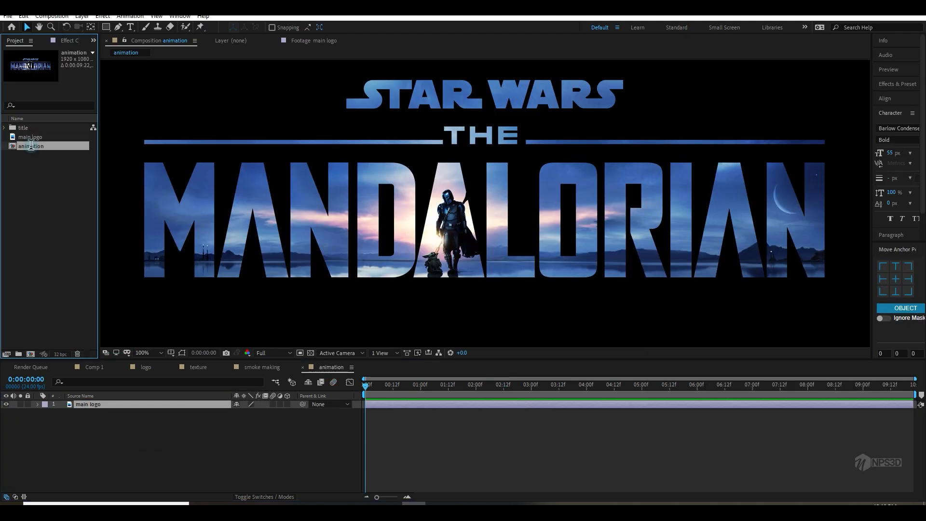
{"action": "type", "text": "lo"}
{"action": "type", "text": "go"}
{"action": "key", "text": "Return"}
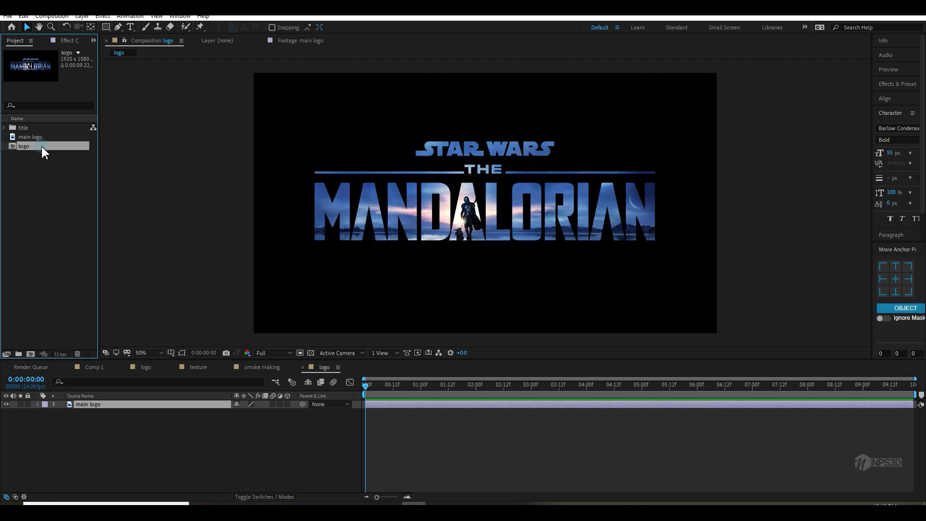
- Duplicate the logo composition and rename the copy as texture
{"action": "key", "text": "ctrl+d"}
{"action": "left_click", "coordinate": [20, 188]}
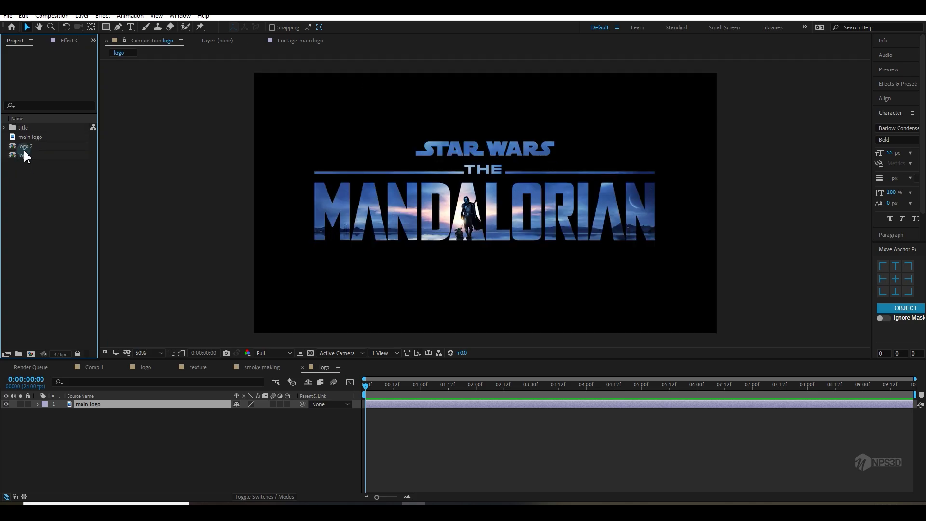
{"action": "left_click", "coordinate": [24, 146]}
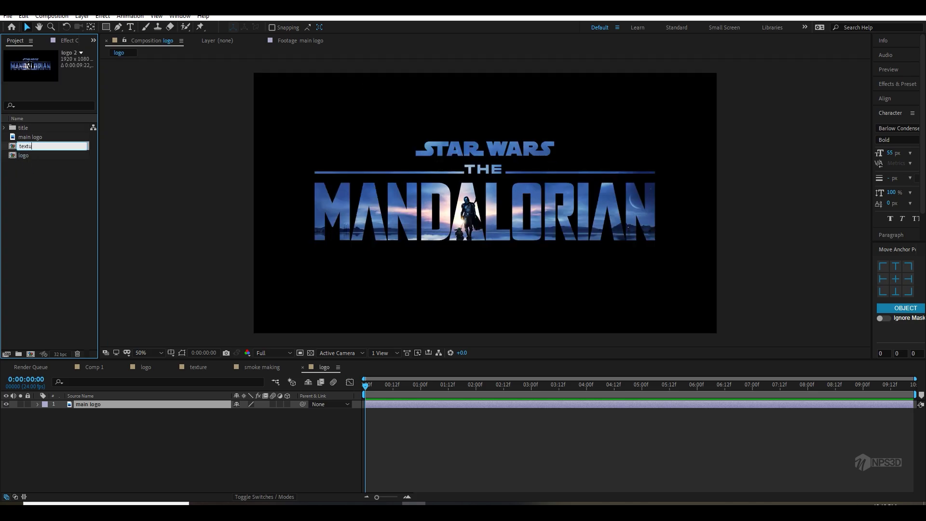
{"action": "left_click", "coordinate": [37, 199]}
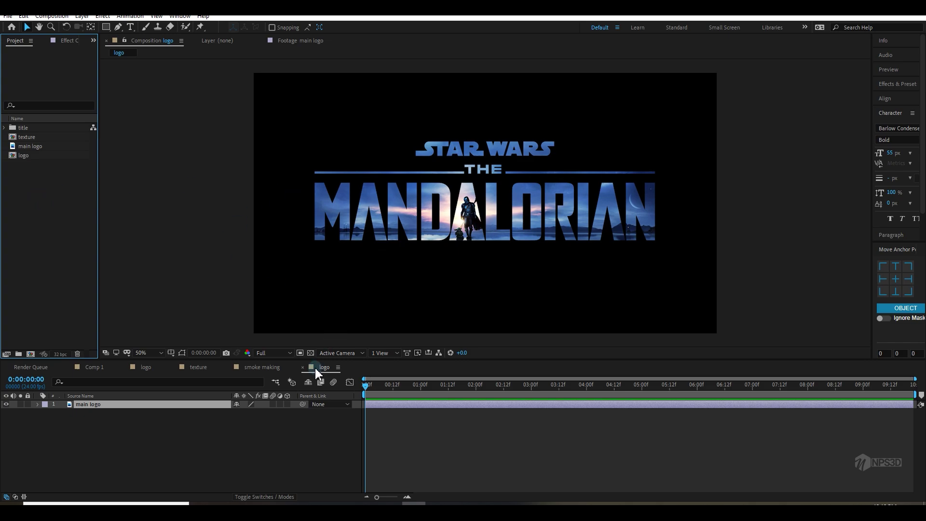
- Move to 0:00:00:10 in the logo composition and apply the Luma Key effect to the main logo layer
{"action": "left_click_drag", "start_coordinate": [363, 386], "coordinate": [379, 386]}
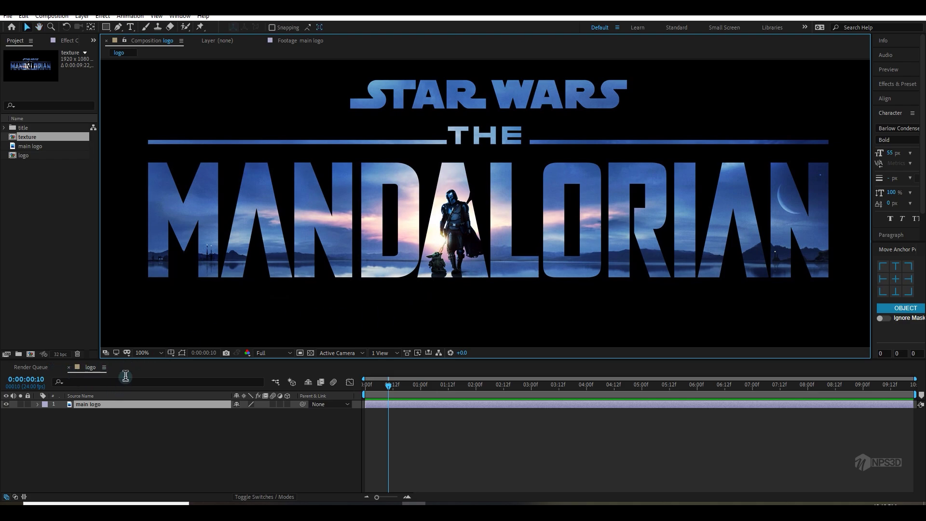
{"action": "left_click", "coordinate": [68, 41]}
{"action": "key", "text": "ctrl+space"}
{"action": "type", "text": "lum"}
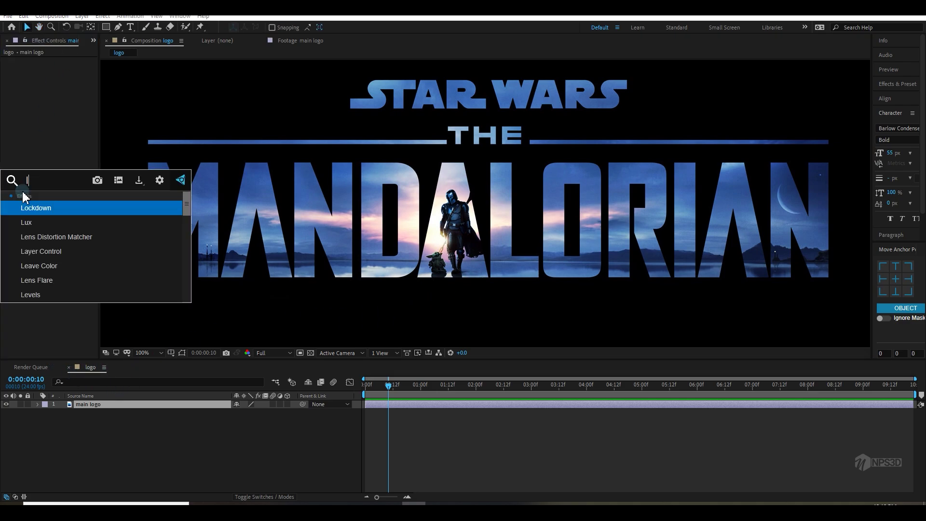
{"action": "type", "text": "a"}
{"action": "key", "text": "Return"}
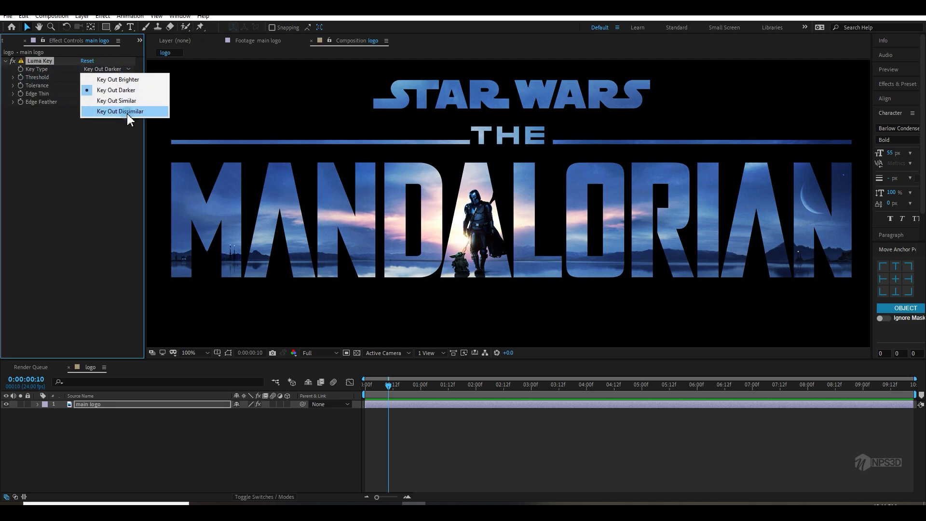
- Set the Luma Key to Key Out Dissimilar with a tolerance of 25 and an edge feather of 1.0
{"action": "left_click", "coordinate": [125, 110]}
{"action": "left_click_drag", "start_coordinate": [82, 85], "coordinate": [98, 134]}
{"action": "left_click_drag", "start_coordinate": [82, 102], "coordinate": [125, 90]}
- Add an Invert effect to the main logo layer and switch the effect off
{"action": "key", "text": "ctrl+space"}
{"action": "type", "text": "inv"}
{"action": "key", "text": "Return"}
{"action": "left_click", "coordinate": [14, 110]}
{"action": "left_click", "coordinate": [110, 91]}
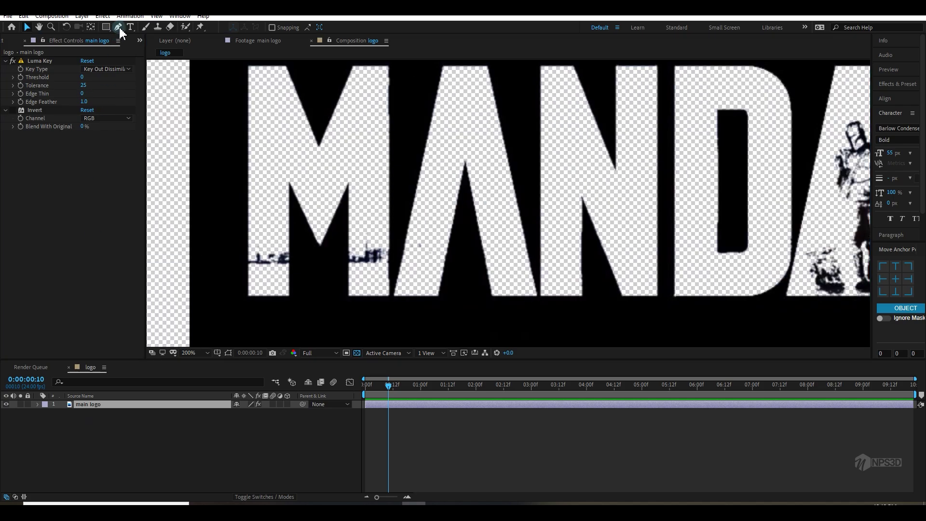
- Draw a four-point Pen mask around the dark remnants in the left leg of the M and set it to Subtract
{"action": "left_click", "coordinate": [118, 27]}
{"action": "scroll", "coordinate": [309, 174], "scroll_direction": "up", "scroll_amount": 3}
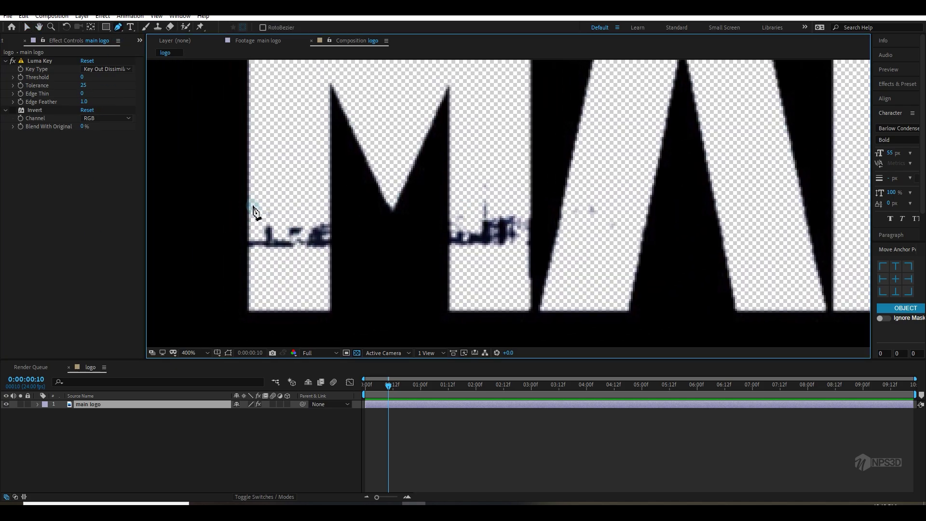
{"action": "left_click", "coordinate": [248, 203]}
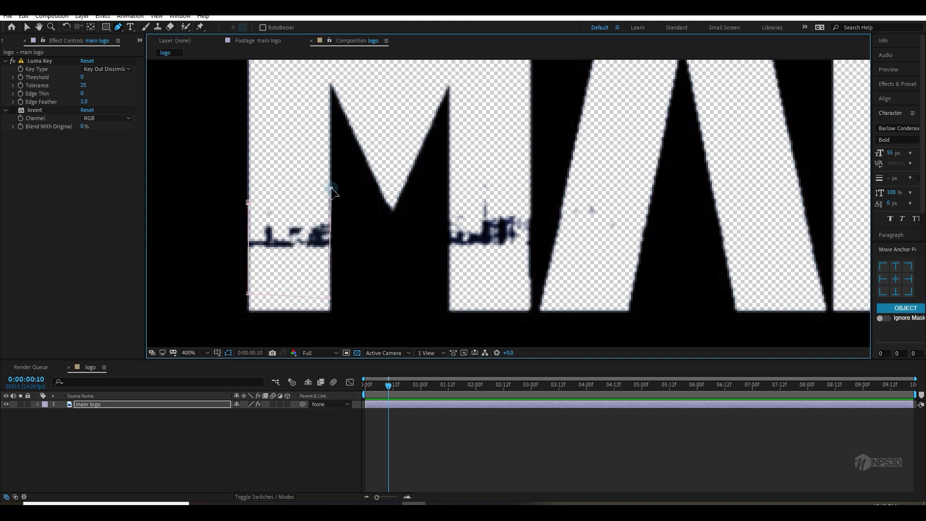
{"action": "left_click", "coordinate": [249, 203]}
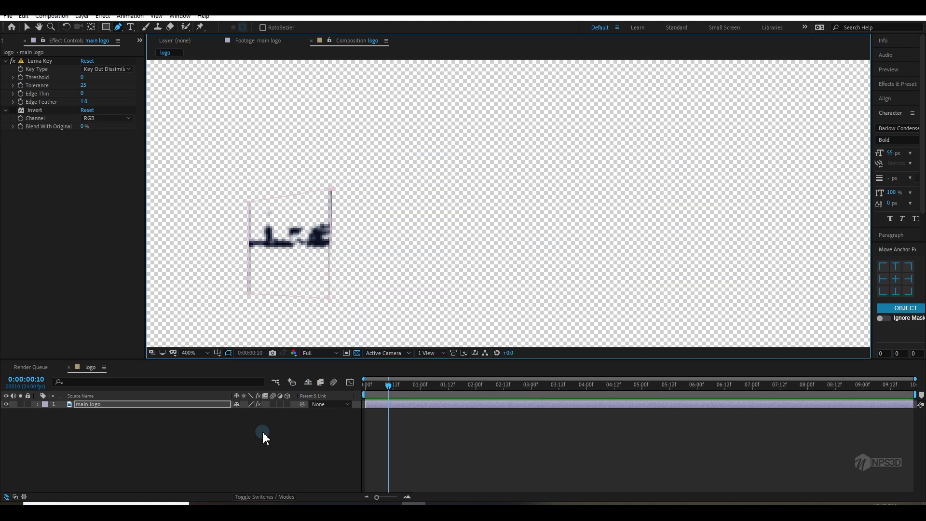
{"action": "key", "text": "m"}
{"action": "left_click", "coordinate": [248, 412]}
{"action": "left_click", "coordinate": [243, 444]}
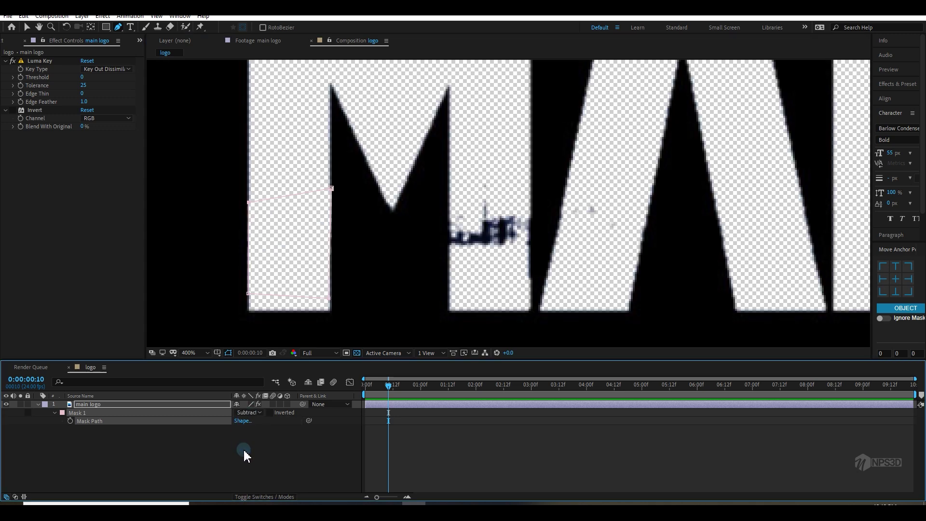
- Draw a second Pen mask around the dark remnants in the right leg of the M and set it to Subtract
{"action": "left_click", "coordinate": [449, 194]}
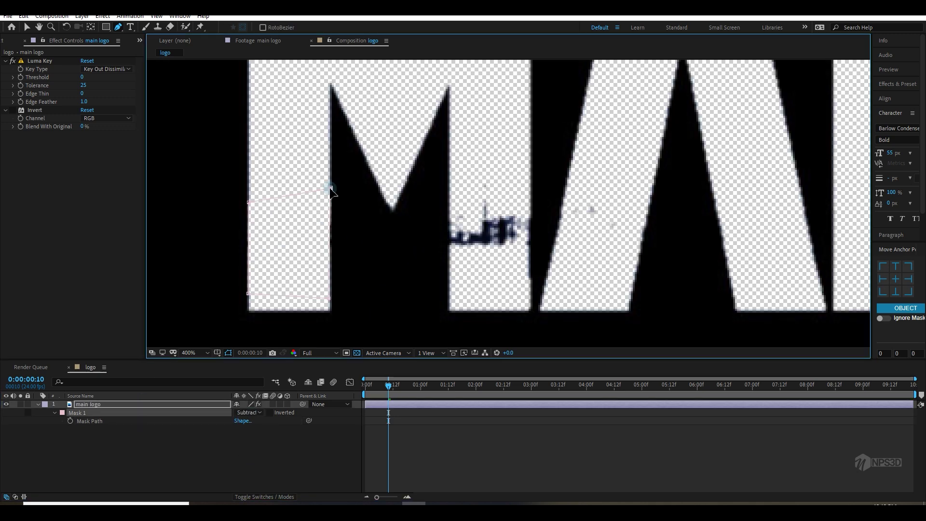
{"action": "left_click", "coordinate": [528, 278]}
{"action": "left_click", "coordinate": [529, 170]}
{"action": "left_click", "coordinate": [450, 194]}
{"action": "left_click", "coordinate": [248, 437]}
{"action": "left_click", "coordinate": [244, 469]}
- Subtract the specks in the first A and the small figure at the base of the middle A with Pen masks
{"action": "left_click", "coordinate": [463, 182]}
{"action": "left_click", "coordinate": [564, 162]}
{"action": "left_click", "coordinate": [497, 275]}
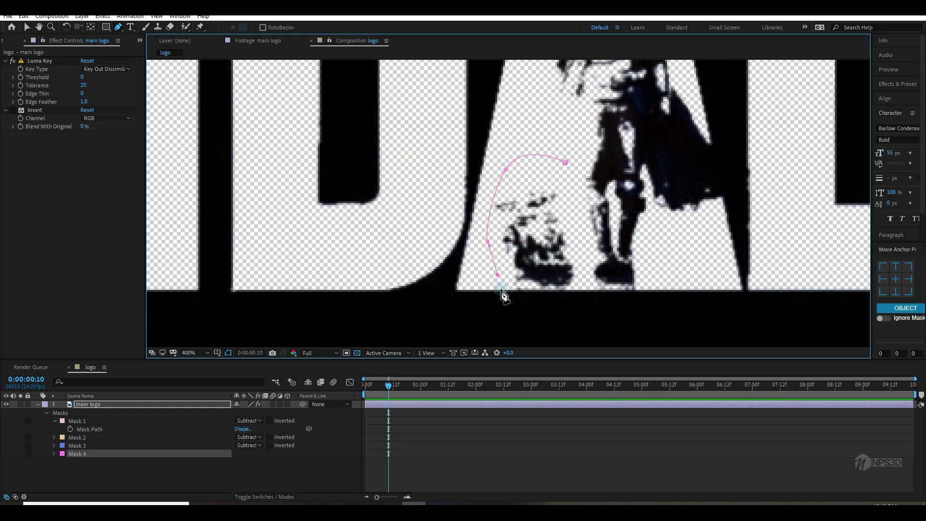
{"action": "left_click", "coordinate": [502, 289]}
{"action": "left_click", "coordinate": [580, 289]}
{"action": "left_click", "coordinate": [565, 163]}
{"action": "left_click", "coordinate": [249, 453]}
{"action": "left_click", "coordinate": [244, 485]}
- Draw a Pen mask around the standing figure in the middle A and set it to Subtract
{"action": "left_click", "coordinate": [644, 290]}
{"action": "left_click", "coordinate": [710, 137]}
{"action": "left_click", "coordinate": [431, 275]}
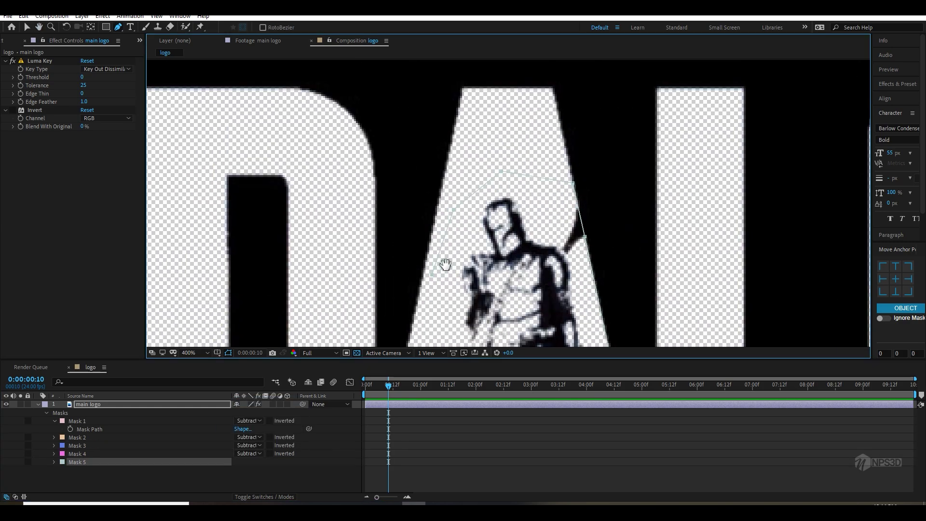
{"action": "left_click", "coordinate": [248, 462]}
- Mask the remnants in the left leg of the final N and set the mask to Subtract
{"action": "left_click", "coordinate": [541, 159]}
{"action": "left_click", "coordinate": [615, 240]}
{"action": "left_click", "coordinate": [615, 163]}
{"action": "left_click", "coordinate": [249, 470]}
- Mask the remnants in the right leg of the final N, set the mask to Subtract, and collapse the layer
{"action": "left_click", "coordinate": [426, 168]}
{"action": "left_click", "coordinate": [462, 260]}
{"action": "left_click", "coordinate": [537, 251]}
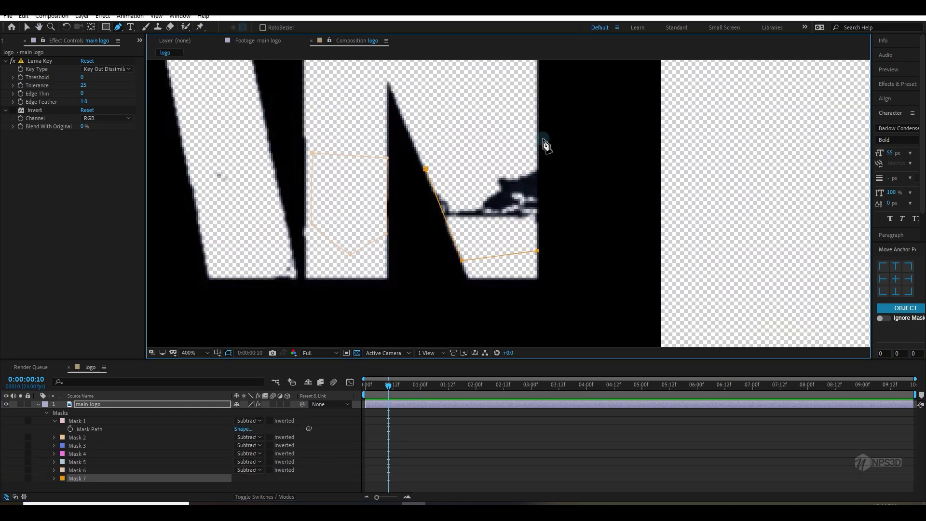
{"action": "left_click", "coordinate": [538, 140]}
{"action": "left_click", "coordinate": [425, 169]}
{"action": "left_click", "coordinate": [248, 478]}
{"action": "scroll", "coordinate": [564, 241], "scroll_direction": "down", "scroll_amount": 1}
{"action": "left_click_drag", "start_coordinate": [623, 146], "coordinate": [564, 242]}
{"action": "scroll", "coordinate": [565, 242], "scroll_direction": "down", "scroll_amount": 1}
{"action": "left_click_drag", "start_coordinate": [385, 232], "coordinate": [758, 195]}
{"action": "left_click", "coordinate": [38, 406]}
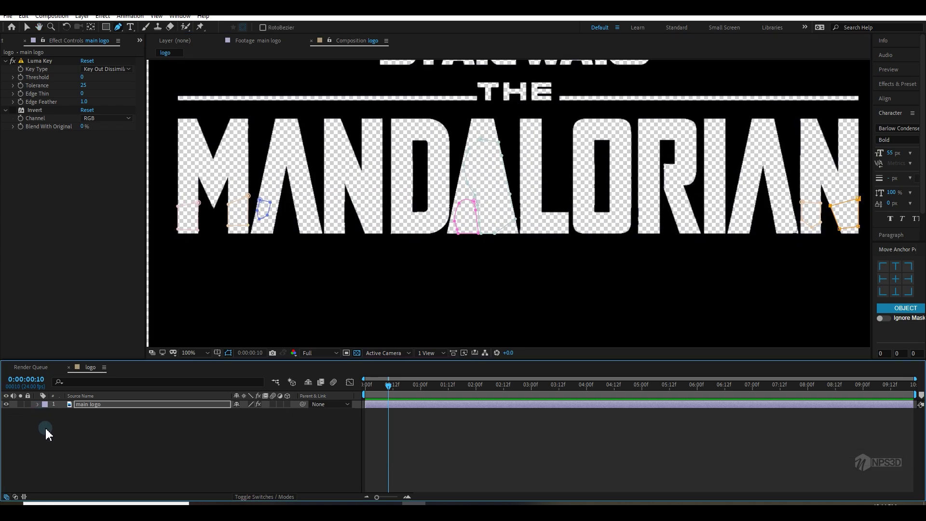
{"action": "left_click", "coordinate": [45, 429]}
- Switch the Invert effect on the main logo layer back on
{"action": "scroll", "coordinate": [423, 257], "scroll_direction": "down", "scroll_amount": 1}
{"action": "left_click_drag", "start_coordinate": [456, 251], "coordinate": [471, 265]}
{"action": "left_click", "coordinate": [68, 238]}
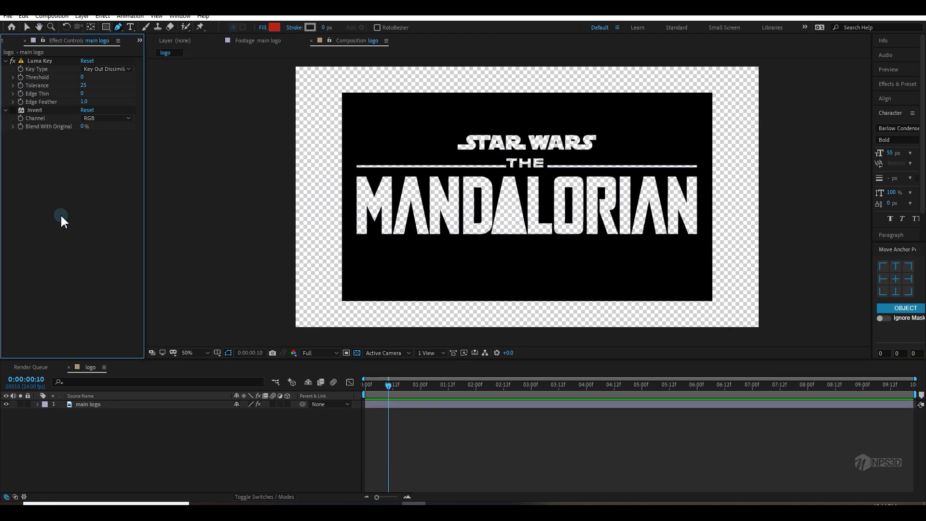
{"action": "left_click", "coordinate": [30, 110]}
{"action": "left_click", "coordinate": [13, 111]}
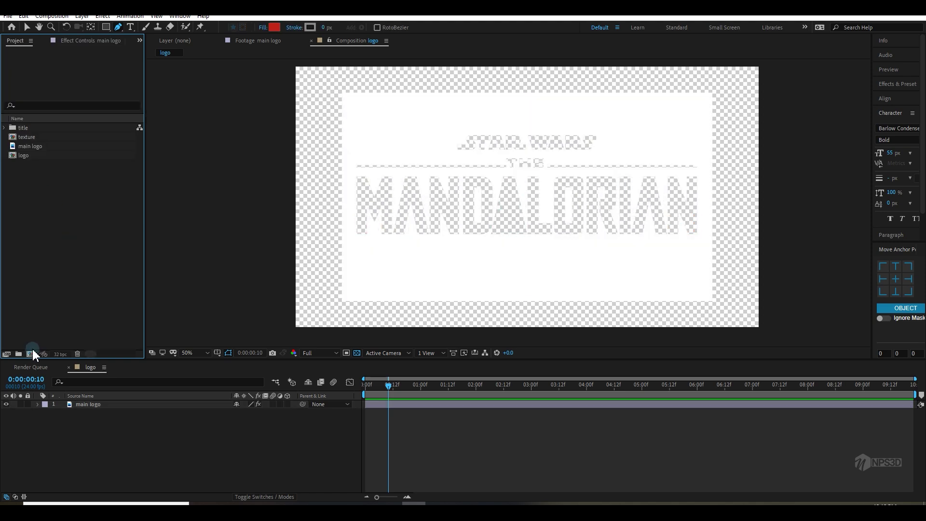
- Create a composition named main comp with the HDTV 1080 24 preset and add the logo composition to it
{"action": "left_click", "coordinate": [31, 353]}
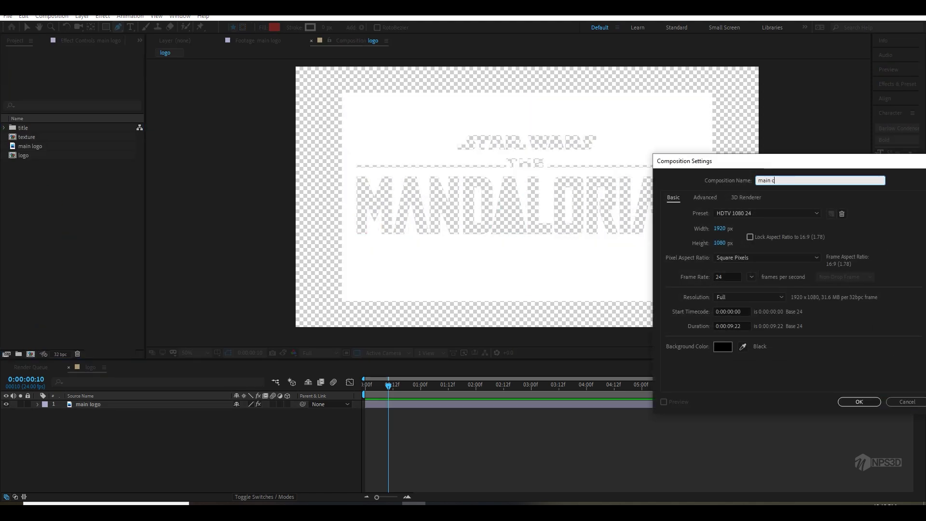
{"action": "key", "text": "Return"}
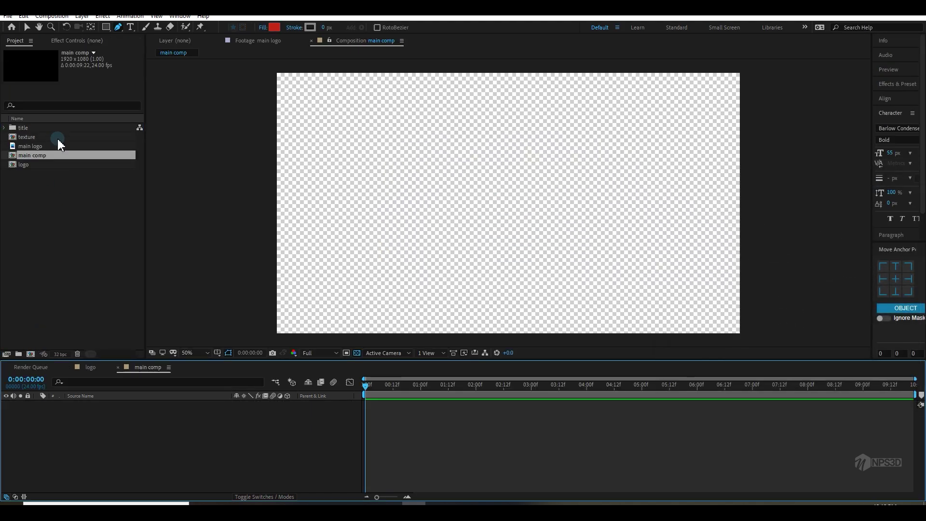
{"action": "left_click_drag", "start_coordinate": [36, 165], "coordinate": [207, 429]}
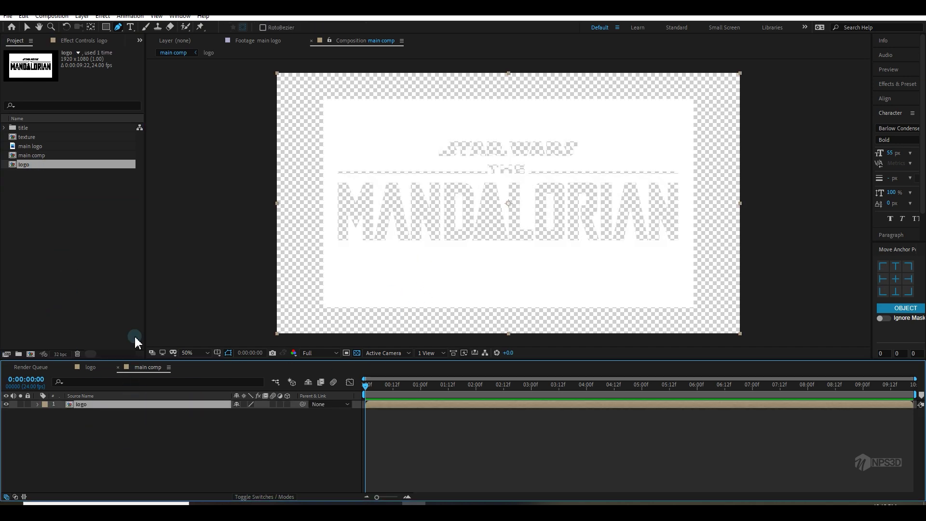
- Auto-trace the current frame of the logo layer on the Alpha channel with a 0.2-pixel blur, applied to a new layer
{"action": "left_click", "coordinate": [80, 16]}
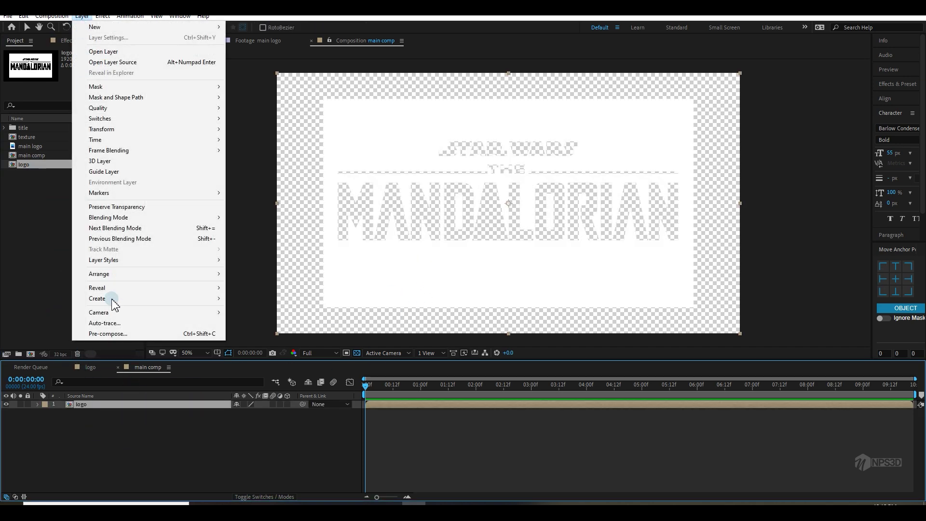
{"action": "left_click", "coordinate": [115, 321]}
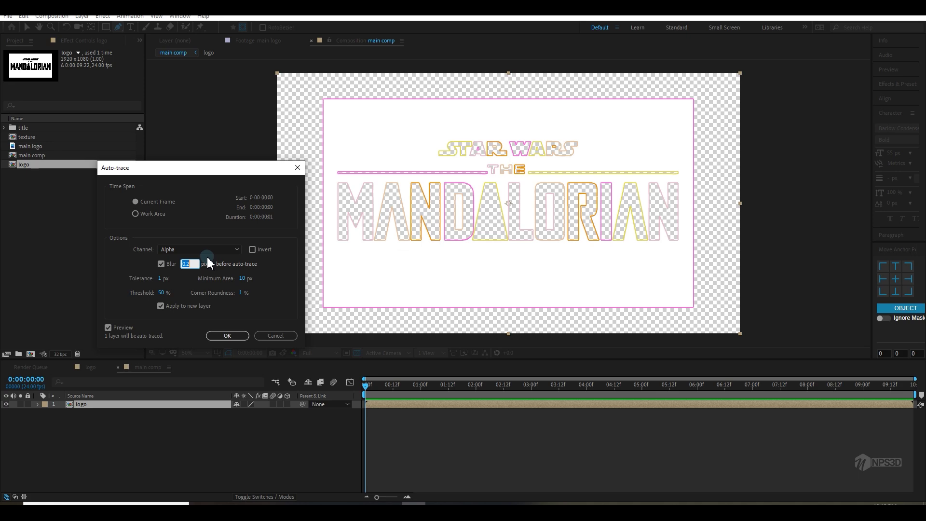
{"action": "left_click", "coordinate": [225, 336]}
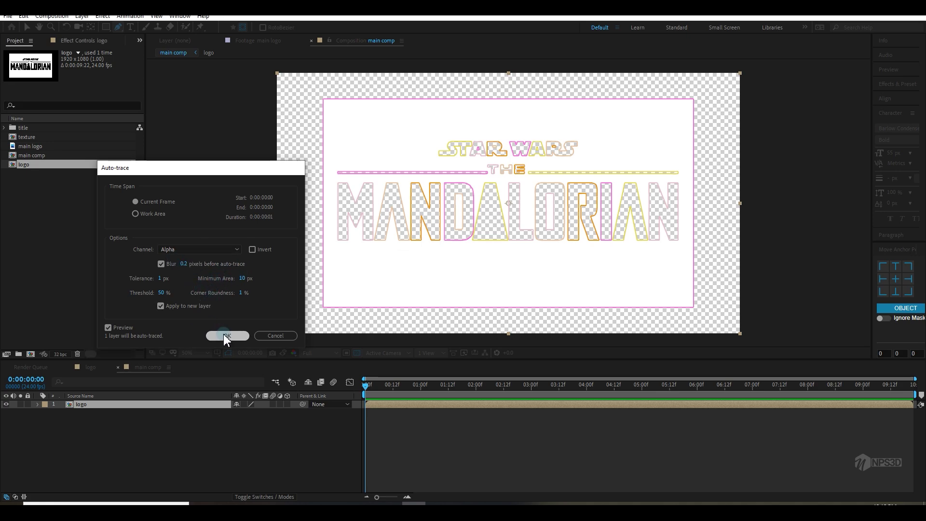
{"action": "left_click", "coordinate": [210, 450]}
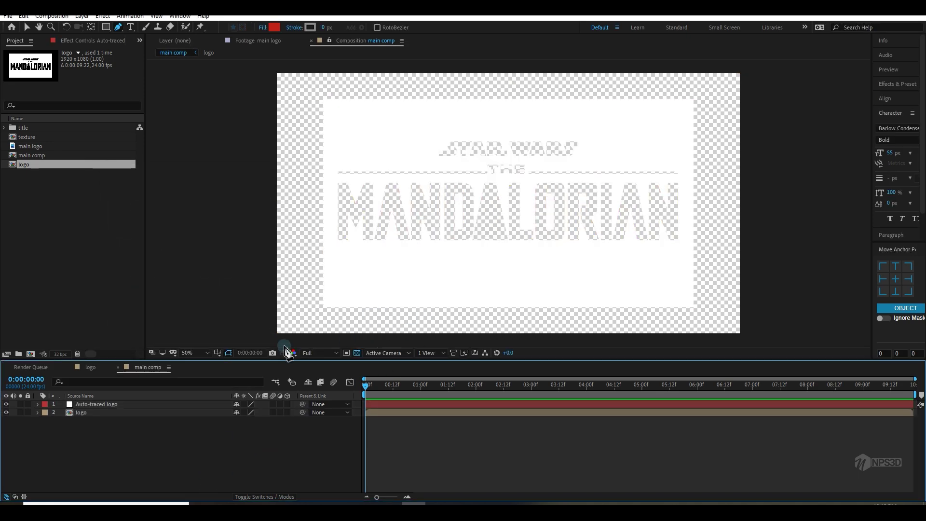
- Try to delete the outer rectangular mask, Mask 1, from the Auto-traced logo layer
{"action": "left_click", "coordinate": [38, 404]}
{"action": "left_click", "coordinate": [102, 407]}
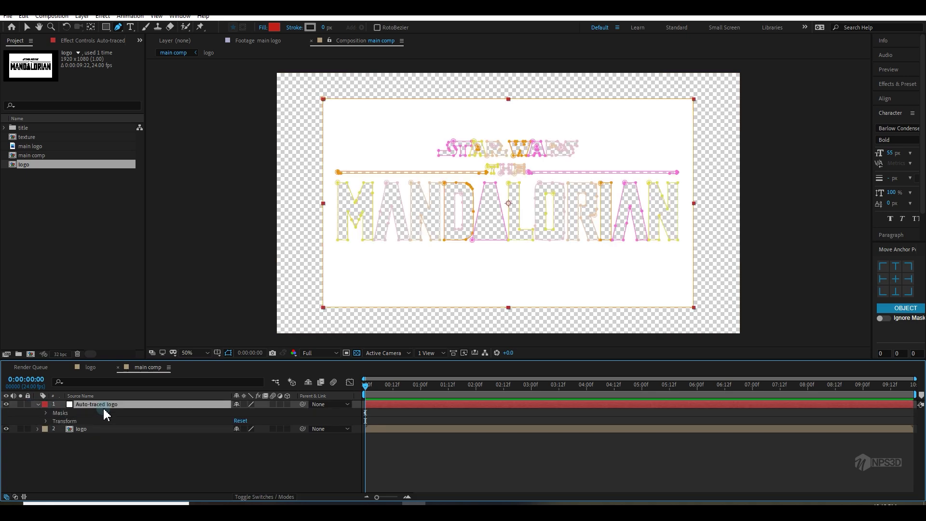
{"action": "left_click", "coordinate": [47, 413]}
{"action": "scroll", "coordinate": [441, 231], "scroll_direction": "up", "scroll_amount": 2}
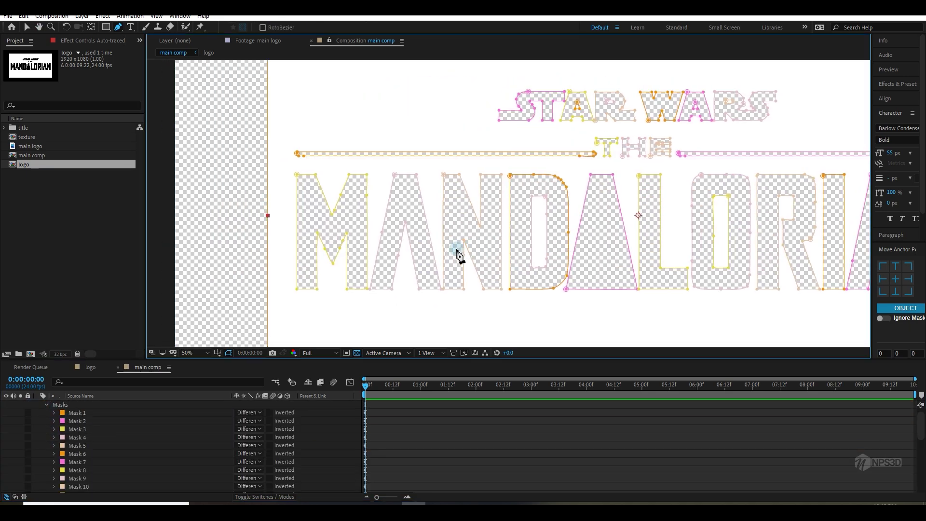
{"action": "scroll", "coordinate": [460, 259], "scroll_direction": "down", "scroll_amount": 2}
{"action": "key", "text": "v"}
{"action": "left_click", "coordinate": [388, 105]}
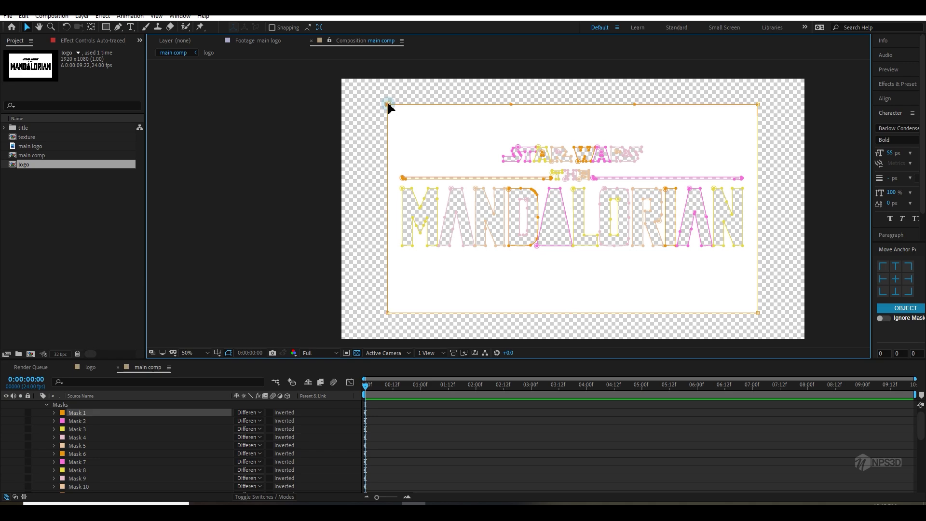
{"action": "key", "text": "Delete"}
{"action": "key", "text": "Delete"}
{"action": "key", "text": "Delete"}
{"action": "key", "text": "Delete"}
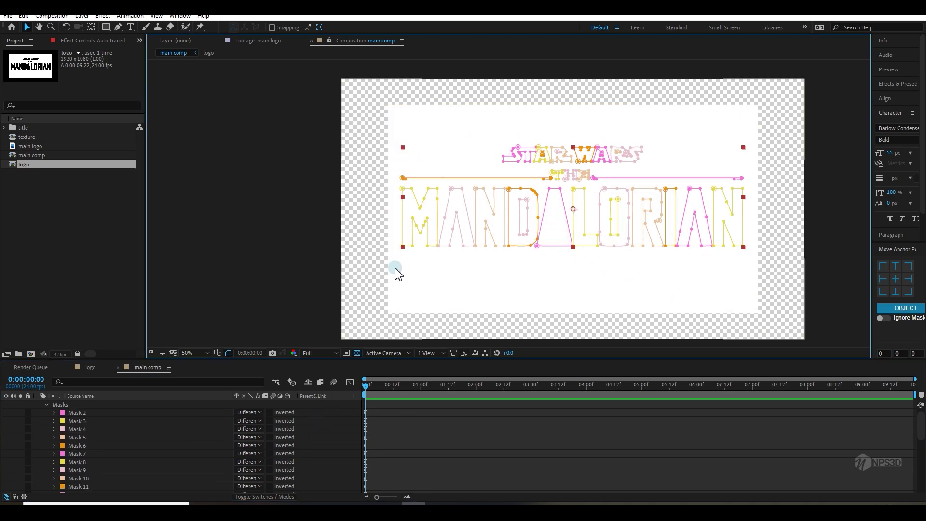
- Turn off the transparency grid in main comp, undo the mask deletion, and collapse the mask list
{"action": "left_click", "coordinate": [334, 423]}
{"action": "left_click", "coordinate": [357, 353]}
{"action": "key", "text": "ctrl+z"}
{"action": "left_click", "coordinate": [214, 419]}
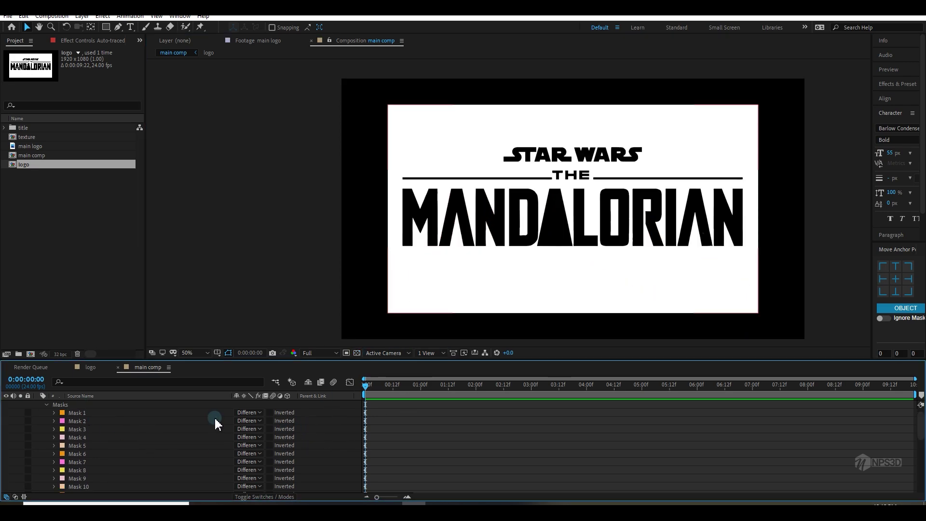
{"action": "left_click", "coordinate": [46, 405]}
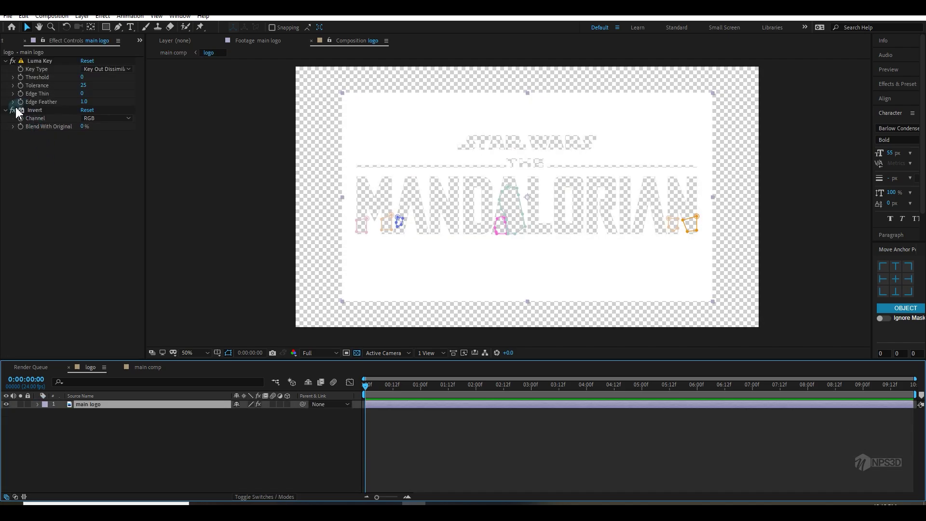
- Disable the Invert effect on the main logo layer and delete the outer rectangular mask from the Auto-traced logo layer in main comp
{"action": "left_click", "coordinate": [13, 111]}
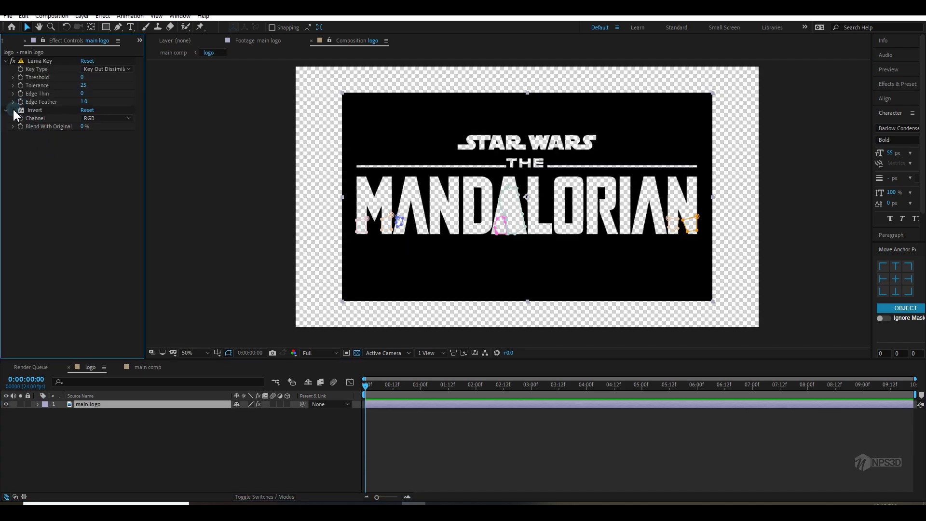
{"action": "left_click", "coordinate": [145, 367]}
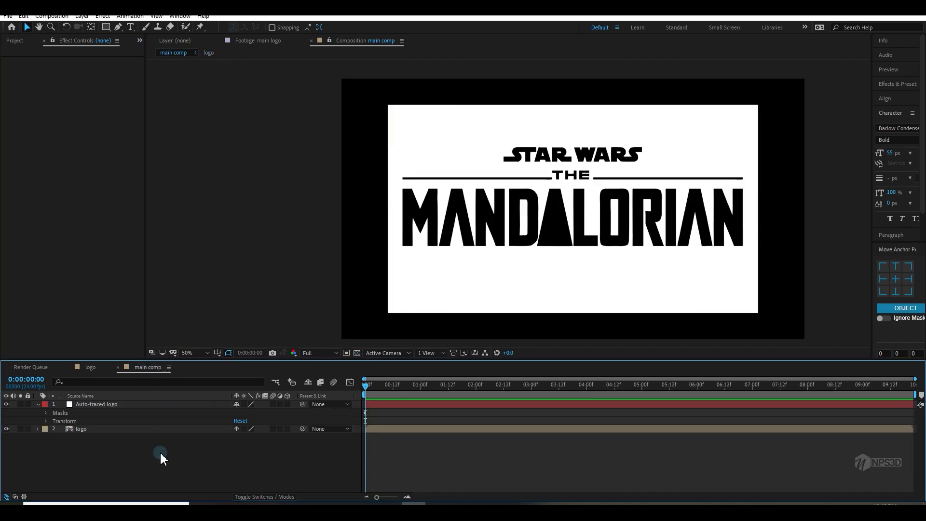
{"action": "left_click", "coordinate": [121, 404]}
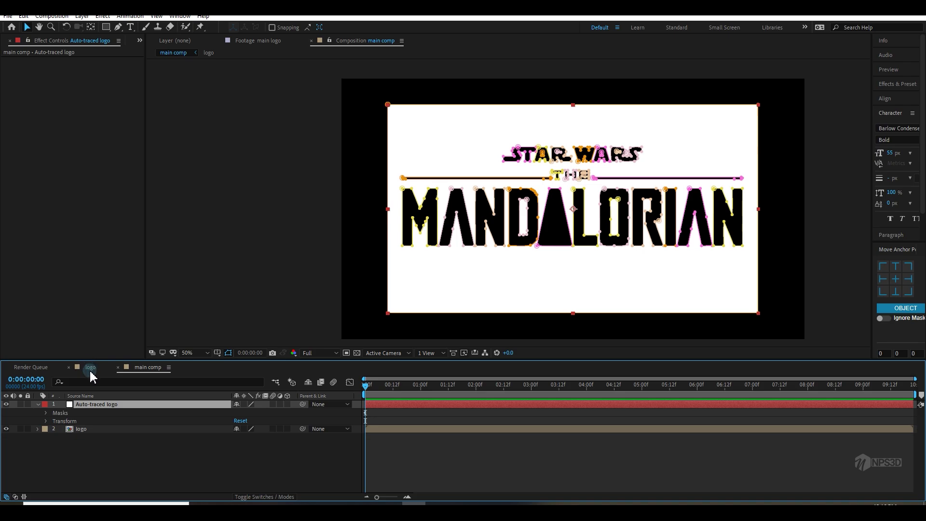
{"action": "left_click", "coordinate": [387, 105]}
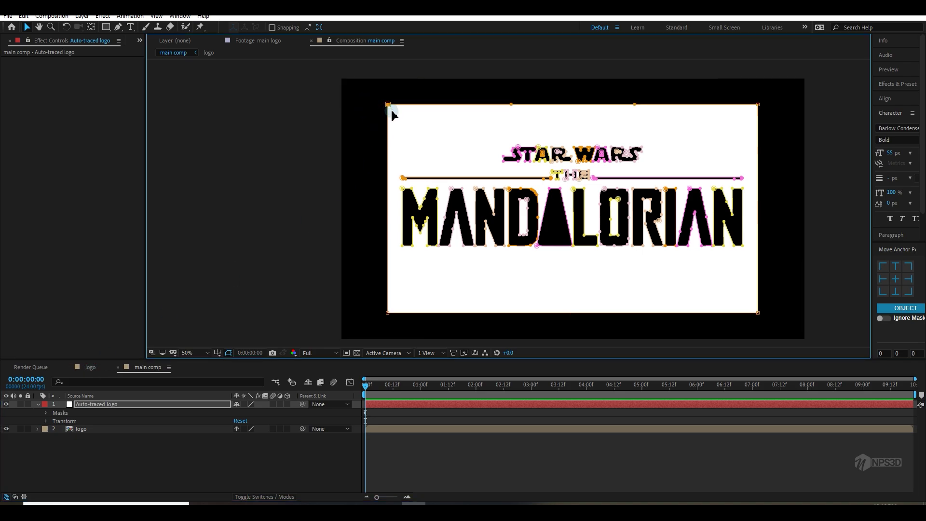
{"action": "left_click_drag", "start_coordinate": [387, 314], "coordinate": [760, 316]}
{"action": "left_click_drag", "start_coordinate": [758, 152], "coordinate": [411, 117]}
- Create a 1920 x 1080 px black solid named e3d in main comp and apply the Element effect to it
{"action": "right_click", "coordinate": [102, 461]}
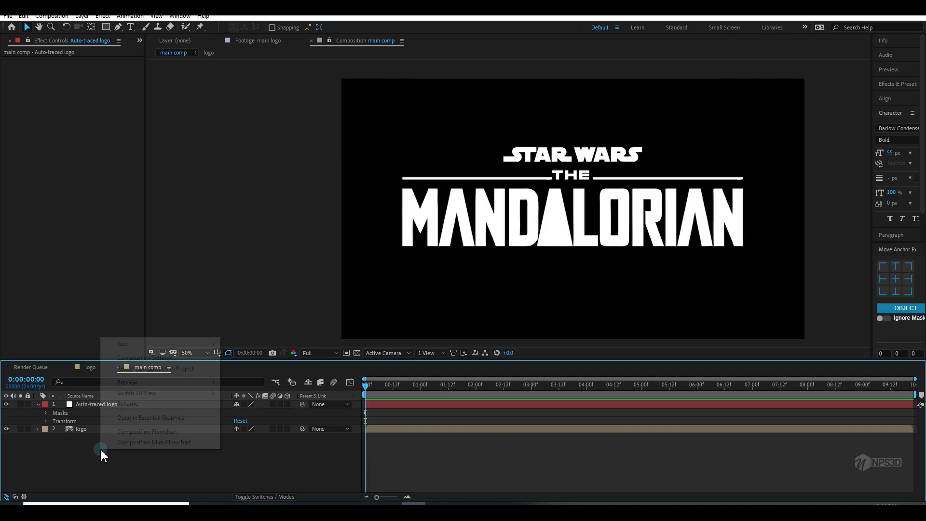
{"action": "mouse_move", "coordinate": [178, 345]}
{"action": "left_click", "coordinate": [265, 368]}
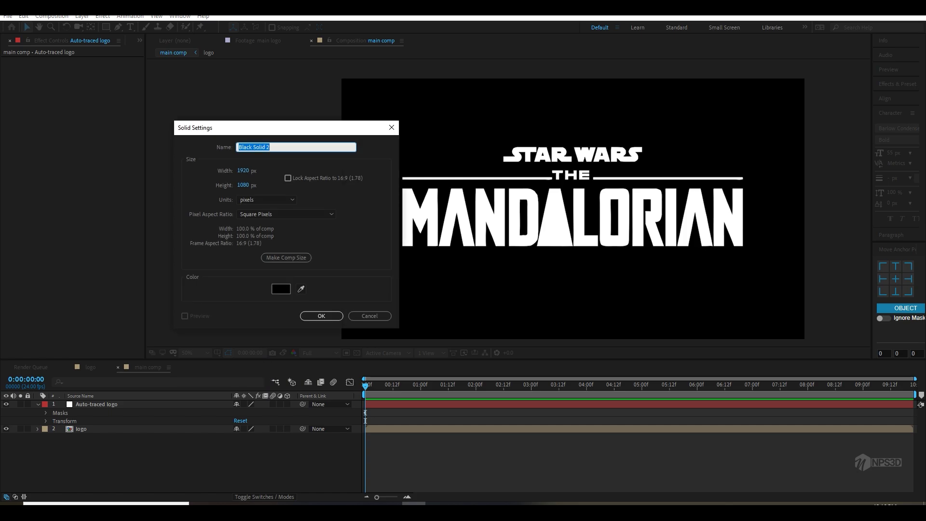
{"action": "key", "text": "Return"}
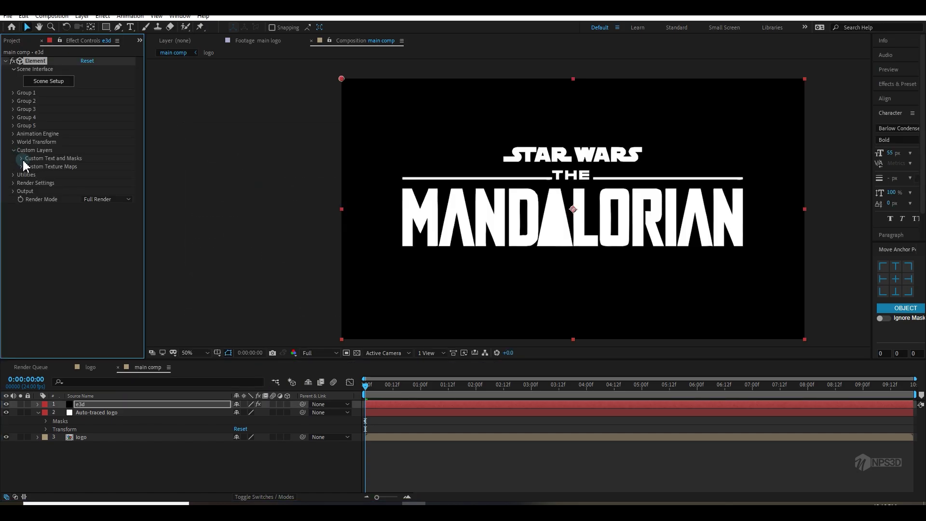
- Assign the Auto-traced logo layer as Path Layer 1 in the Element effect's custom text and masks
{"action": "left_click", "coordinate": [22, 159]}
{"action": "left_click", "coordinate": [93, 166]}
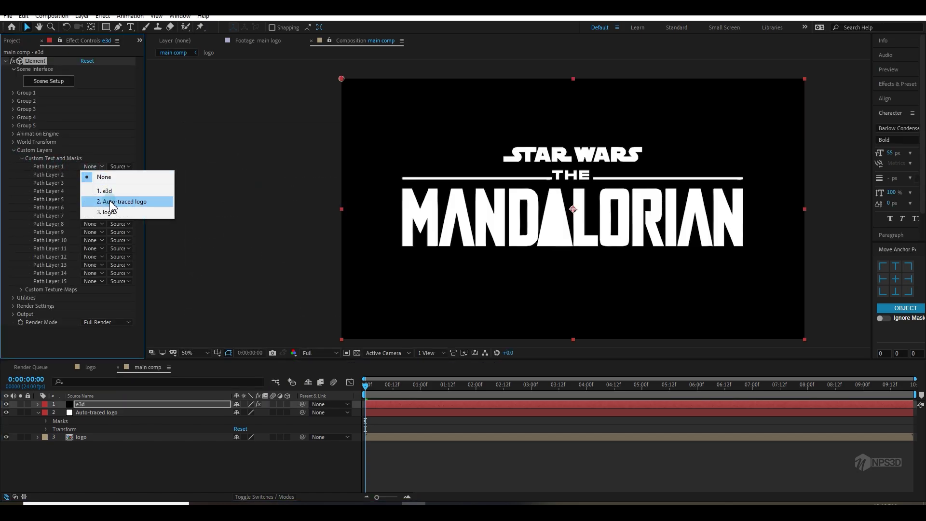
{"action": "left_click", "coordinate": [110, 202]}
{"action": "left_click", "coordinate": [13, 150]}
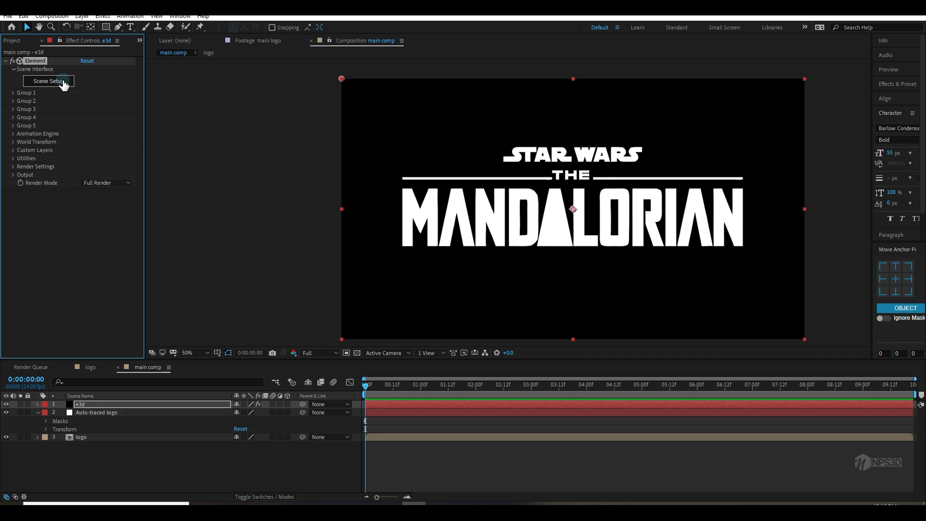
- Open Element's scene setup and extrude the traced logo path into a 3D model
{"action": "left_click", "coordinate": [63, 81]}
{"action": "left_click", "coordinate": [261, 36]}
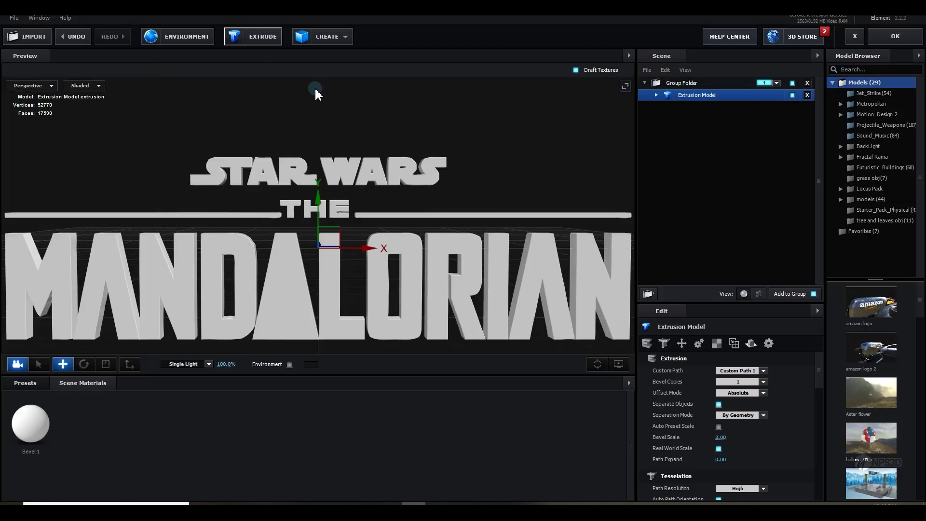
{"action": "scroll", "coordinate": [463, 220], "scroll_direction": "down", "scroll_amount": 3}
{"action": "left_click_drag", "start_coordinate": [464, 219], "coordinate": [410, 208]}
{"action": "left_click", "coordinate": [903, 39]}
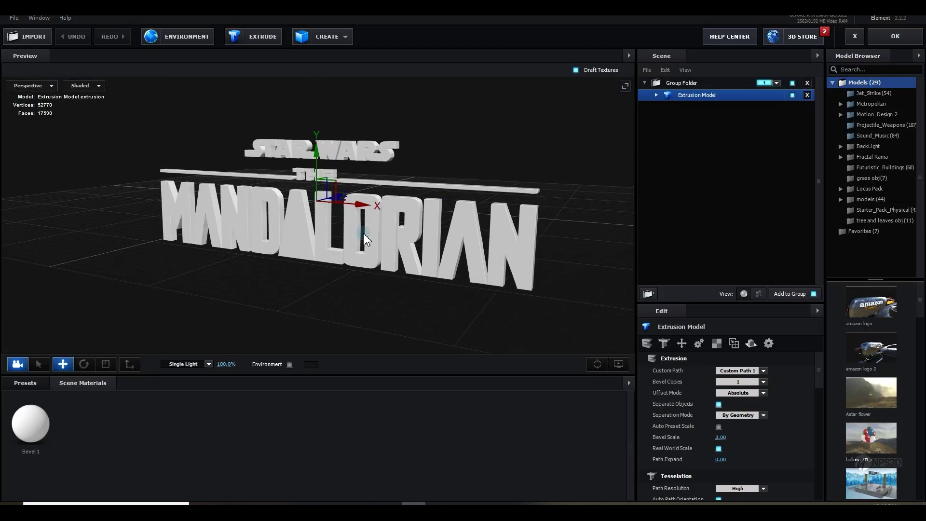
{"action": "left_click_drag", "start_coordinate": [364, 233], "coordinate": [268, 256]}
{"action": "scroll", "coordinate": [333, 252], "scroll_direction": "up", "scroll_amount": 3}
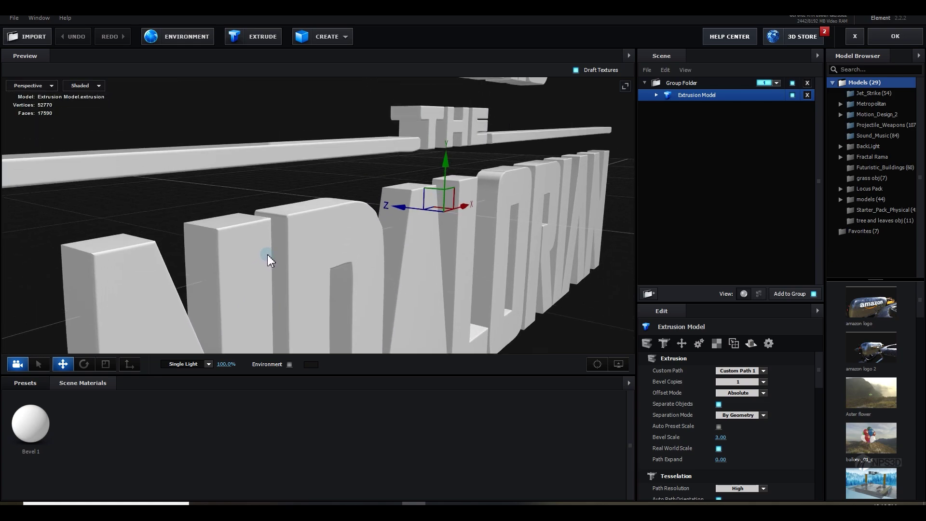
- Set the extrusion model's Path Resolution to Extreme and enable Optimize Mesh
{"action": "scroll", "coordinate": [745, 424], "scroll_direction": "down", "scroll_amount": 5}
{"action": "left_click", "coordinate": [734, 423]}
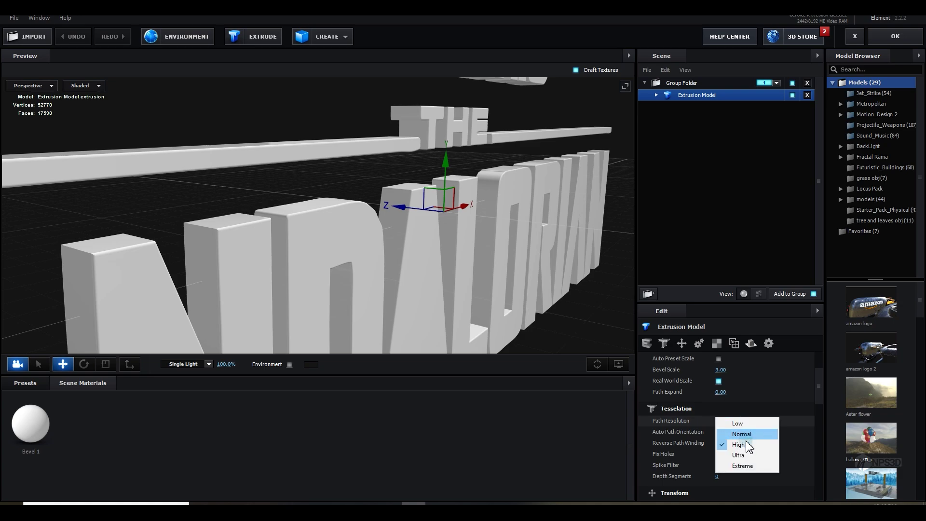
{"action": "left_click", "coordinate": [755, 465]}
{"action": "scroll", "coordinate": [753, 424], "scroll_direction": "down", "scroll_amount": 10}
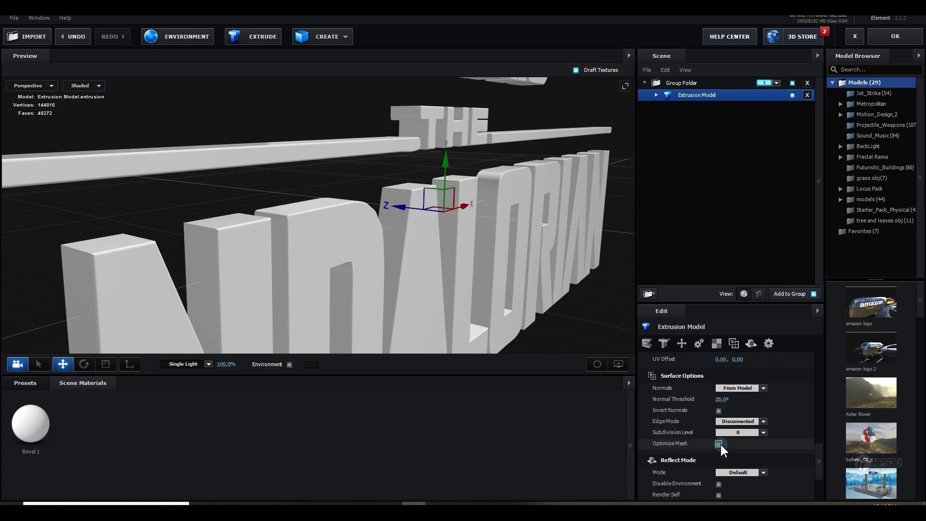
{"action": "left_click", "coordinate": [719, 444]}
{"action": "left_click_drag", "start_coordinate": [492, 313], "coordinate": [293, 256]}
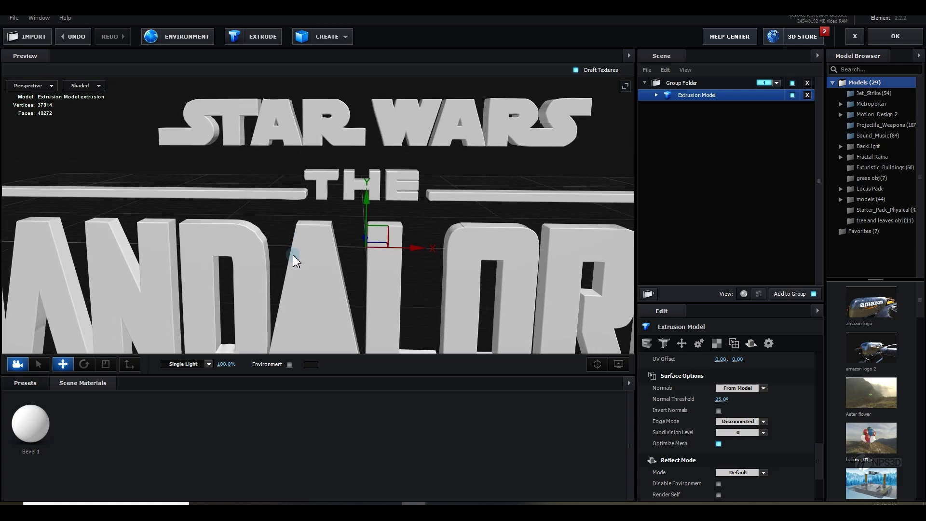
{"action": "scroll", "coordinate": [293, 255], "scroll_direction": "up", "scroll_amount": 4}
- Flatten the extrusion model's Bevel 1 material by setting Extrude to 0.00 and Expand Edges to -0.18
{"action": "left_click", "coordinate": [656, 95]}
{"action": "left_click", "coordinate": [693, 107]}
{"action": "left_click_drag", "start_coordinate": [721, 382], "coordinate": [712, 385]}
{"action": "scroll", "coordinate": [542, 309], "scroll_direction": "down", "scroll_amount": 3}
{"action": "left_click_drag", "start_coordinate": [542, 308], "coordinate": [447, 312]}
{"action": "scroll", "coordinate": [447, 312], "scroll_direction": "down", "scroll_amount": 3}
- Rename the extrusion model as logo, duplicate it, and name the duplicate extrude
{"action": "double_click", "coordinate": [698, 95]}
{"action": "type", "text": "logo"}
{"action": "key", "text": "Return"}
{"action": "right_click", "coordinate": [723, 96]}
{"action": "left_click", "coordinate": [741, 141]}
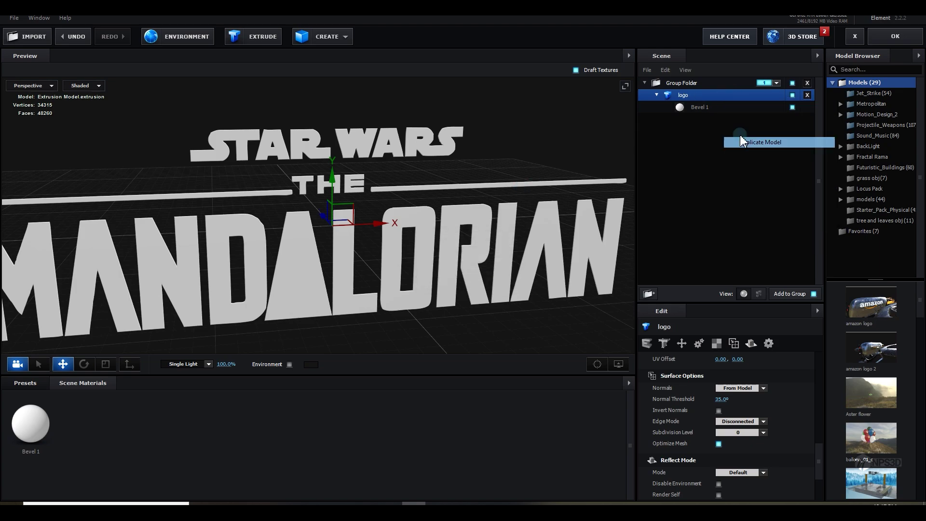
{"action": "double_click", "coordinate": [687, 119]}
{"action": "type", "text": "extrude"}
{"action": "key", "text": "Return"}
- Create a new scene material, assign it to the extrude model, and set its Extrude to 2
{"action": "right_click", "coordinate": [88, 433]}
{"action": "left_click", "coordinate": [102, 439]}
{"action": "left_click_drag", "start_coordinate": [81, 423], "coordinate": [712, 130]}
{"action": "left_click", "coordinate": [704, 131]}
{"action": "left_click", "coordinate": [726, 371]}
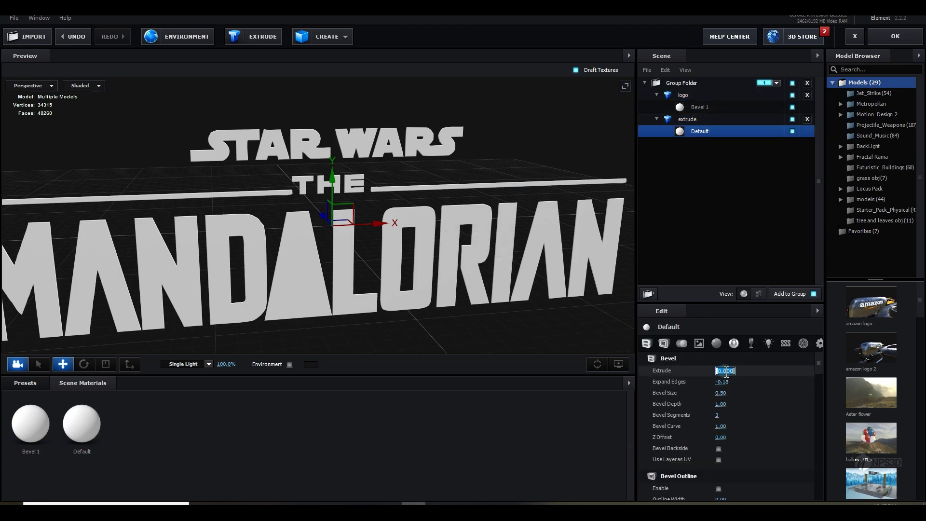
{"action": "type", "text": "2"}
{"action": "key", "text": "Return"}
{"action": "left_click_drag", "start_coordinate": [241, 205], "coordinate": [311, 250]}
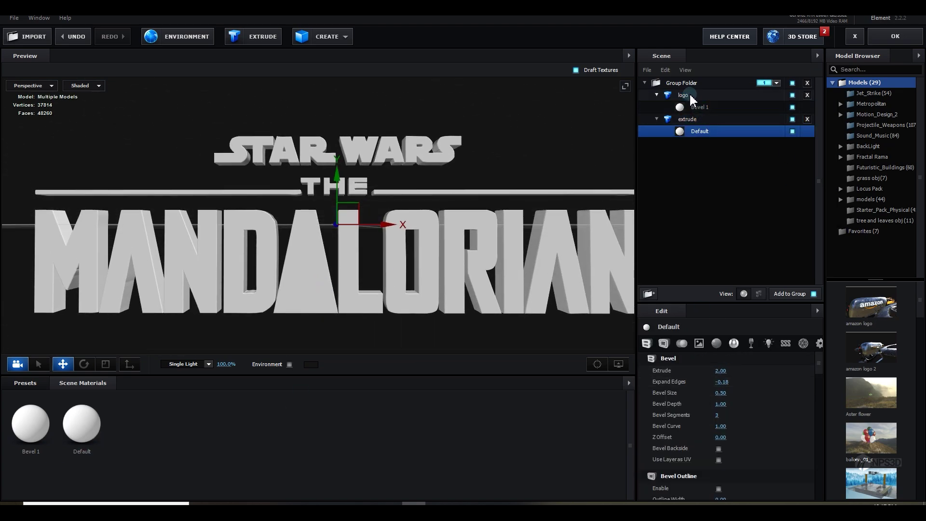
- Duplicate the extrude model as bevel and assign it a duplicate of the Default material
{"action": "right_click", "coordinate": [694, 120]}
{"action": "left_click", "coordinate": [712, 165]}
{"action": "double_click", "coordinate": [693, 144]}
{"action": "type", "text": "bevel"}
{"action": "key", "text": "Return"}
{"action": "left_click", "coordinate": [704, 154]}
{"action": "right_click", "coordinate": [88, 424]}
{"action": "left_click", "coordinate": [121, 355]}
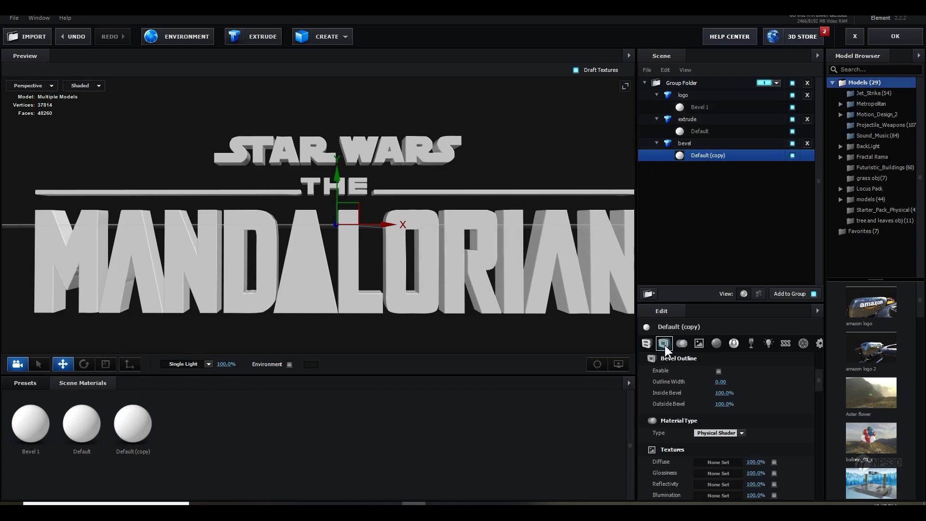
- Enable Bevel Outline on the Default (copy) material with Extrude 0.34, hiding the extrude and logo models to isolate the bevel model
{"action": "left_click", "coordinate": [719, 370]}
{"action": "left_click_drag", "start_coordinate": [510, 262], "coordinate": [574, 272]}
{"action": "left_click", "coordinate": [736, 144]}
{"action": "left_click", "coordinate": [703, 132]}
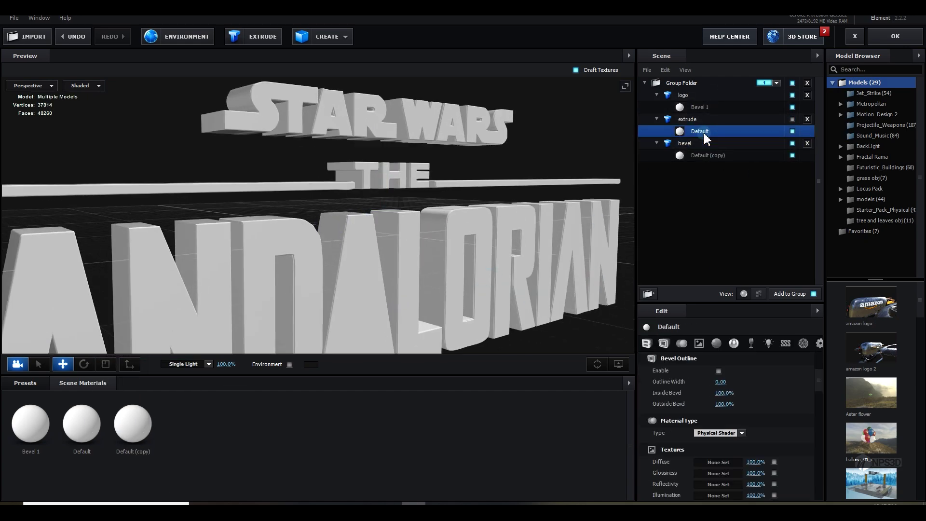
{"action": "left_click", "coordinate": [706, 155]}
{"action": "left_click_drag", "start_coordinate": [405, 277], "coordinate": [465, 298]}
{"action": "left_click", "coordinate": [792, 95]}
{"action": "left_click", "coordinate": [694, 143]}
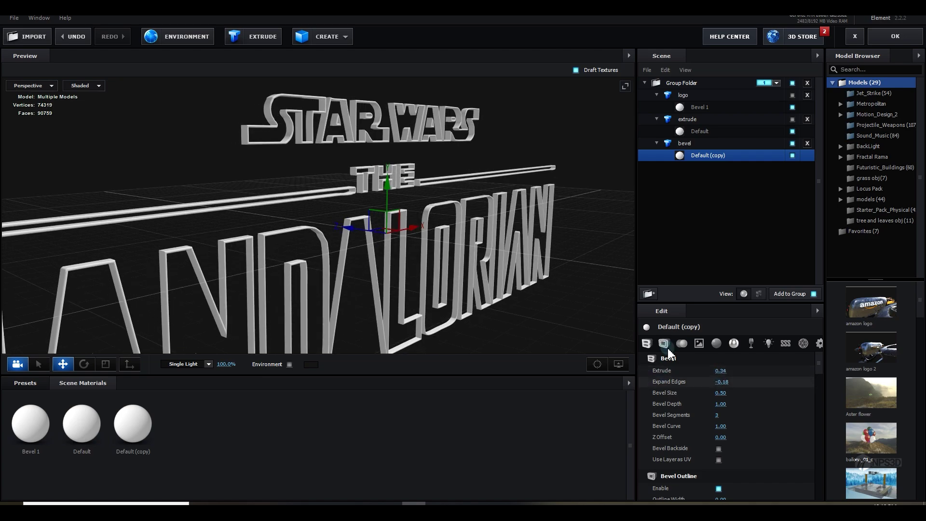
- Show all models, color the bevel model's material red with Extrude 0.08, Expand Edges 0.54 and Bevel Size 1.08, and accept the scene
{"action": "left_click", "coordinate": [697, 158]}
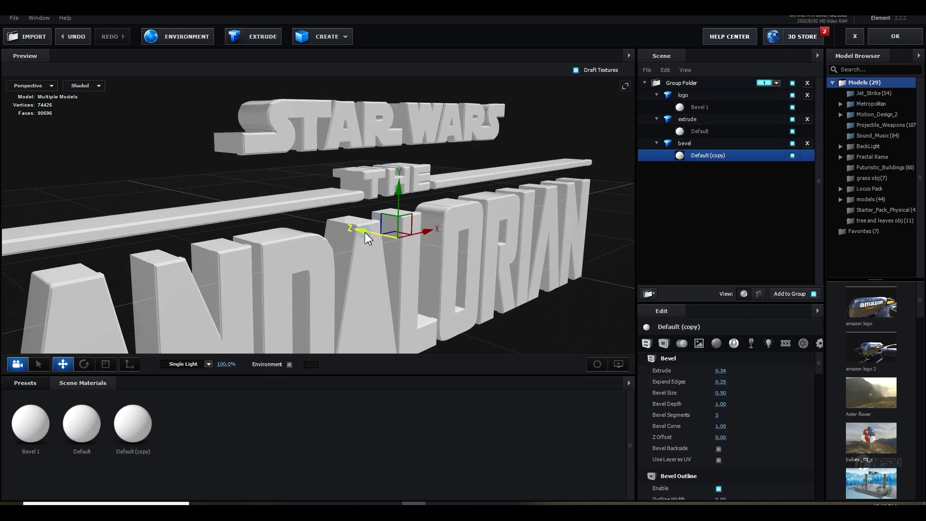
{"action": "scroll", "coordinate": [383, 254], "scroll_direction": "up", "scroll_amount": 5}
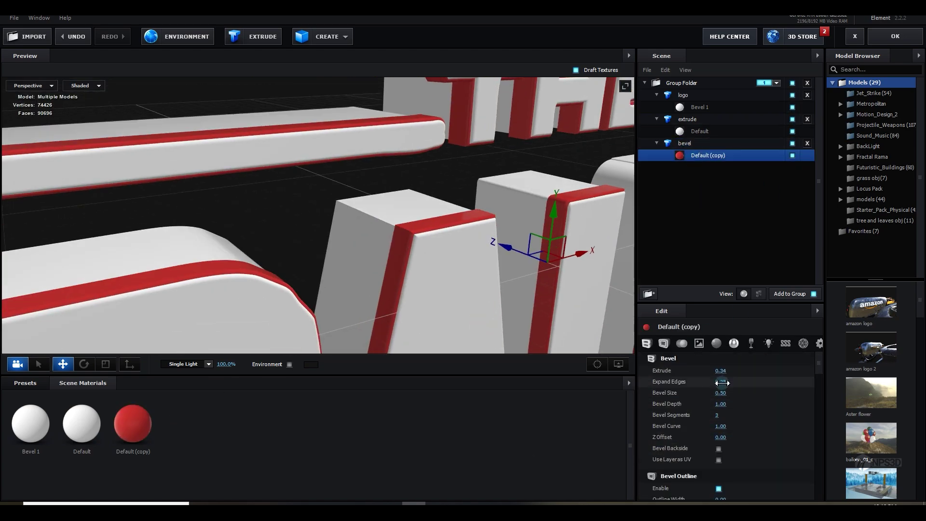
{"action": "left_click_drag", "start_coordinate": [720, 393], "coordinate": [748, 390]}
{"action": "scroll", "coordinate": [491, 310], "scroll_direction": "down", "scroll_amount": 8}
{"action": "scroll", "coordinate": [493, 312], "scroll_direction": "up", "scroll_amount": 5}
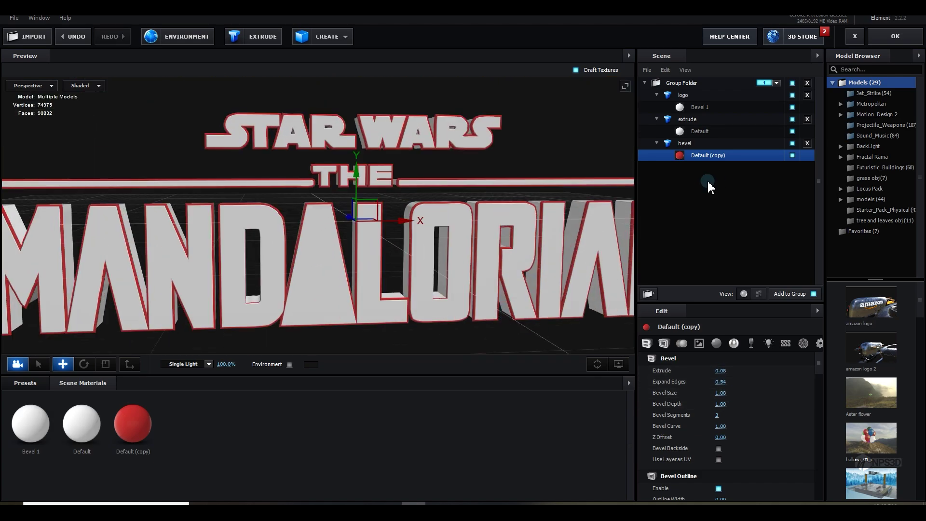
{"action": "left_click", "coordinate": [896, 37]}
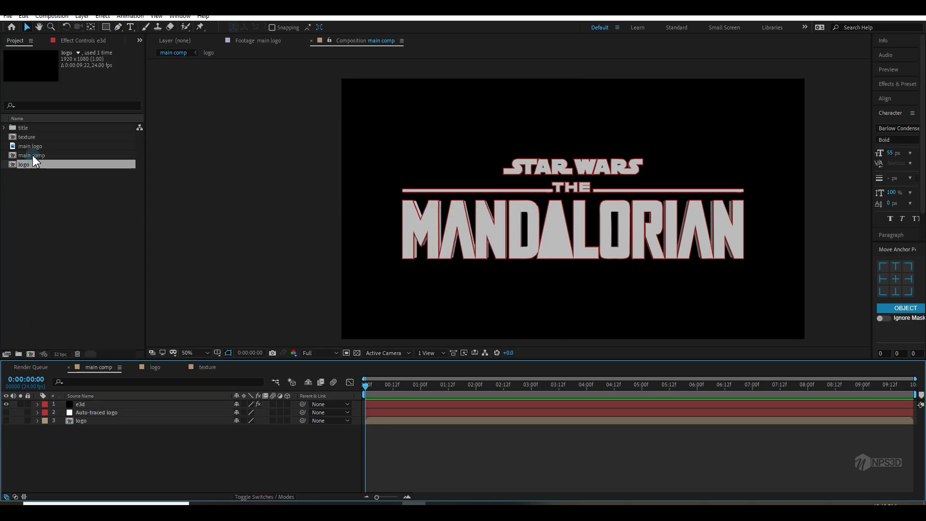
- Add the texture composition as a hidden bottom layer in main comp and assign it to Layer 1 of Element's custom texture maps
{"action": "left_click_drag", "start_coordinate": [29, 137], "coordinate": [94, 449]}
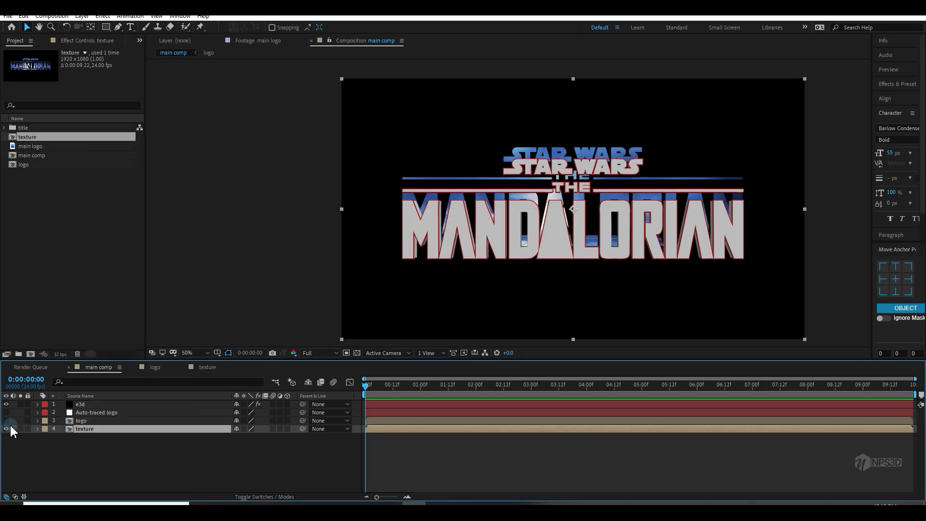
{"action": "left_click", "coordinate": [93, 405]}
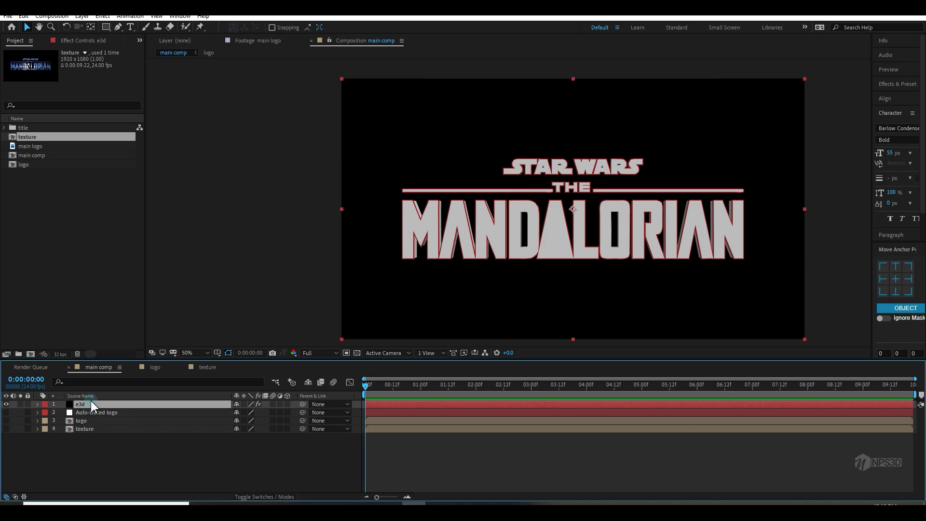
{"action": "left_click", "coordinate": [78, 40]}
{"action": "left_click", "coordinate": [13, 150]}
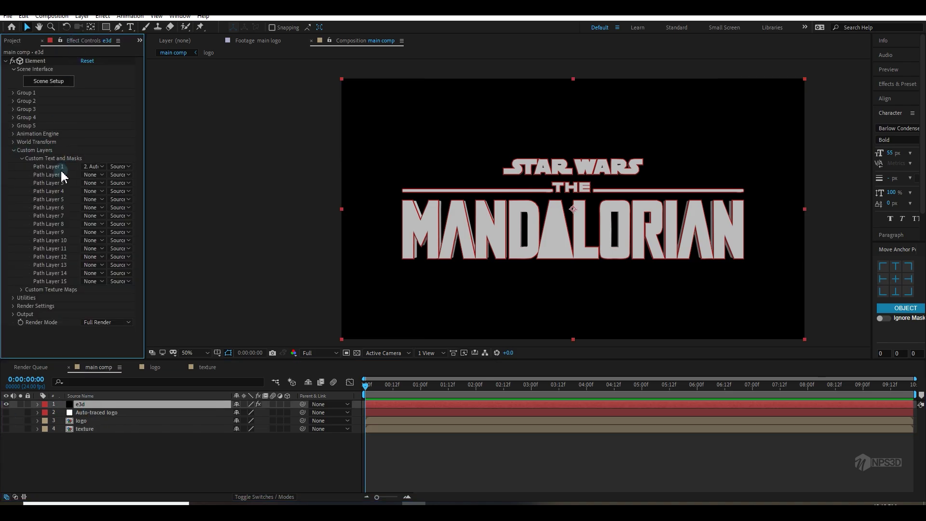
{"action": "left_click", "coordinate": [89, 167]}
{"action": "left_click", "coordinate": [111, 209]}
{"action": "left_click", "coordinate": [21, 159]}
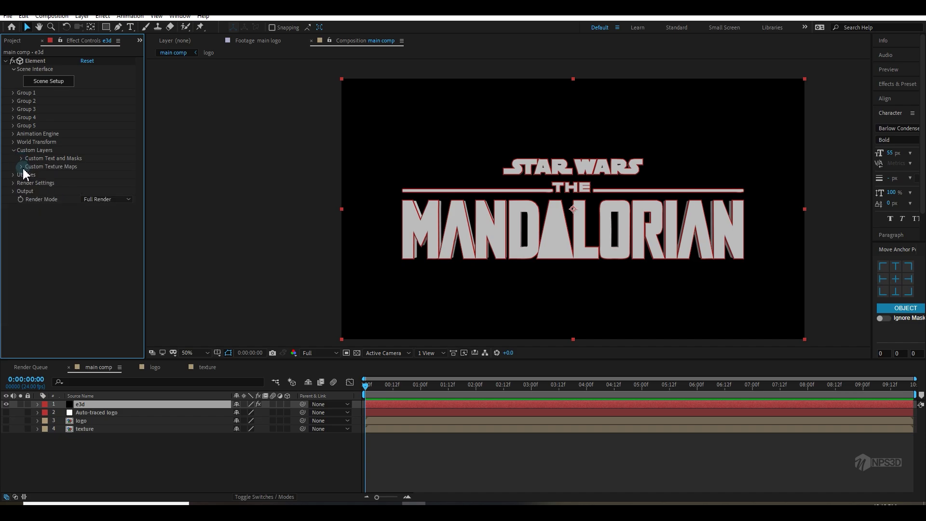
{"action": "left_click", "coordinate": [22, 166]}
{"action": "left_click", "coordinate": [93, 175]}
{"action": "left_click", "coordinate": [112, 231]}
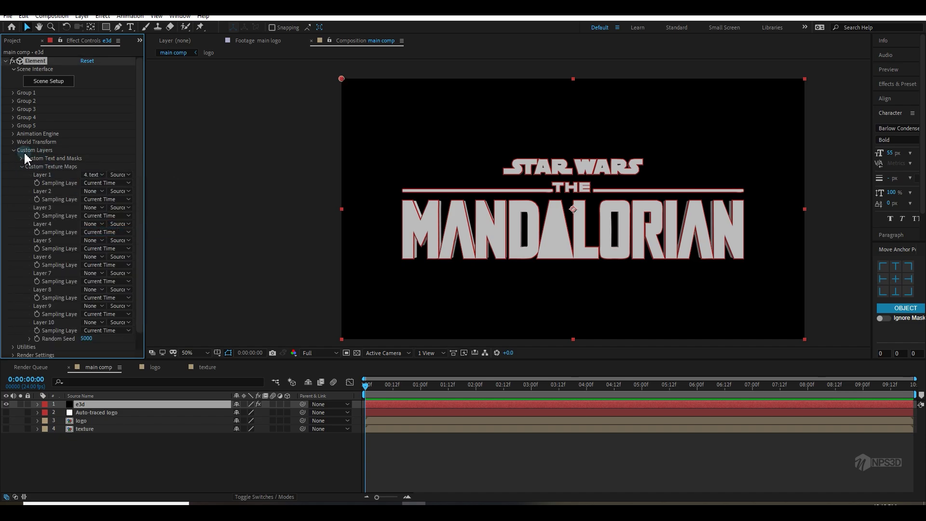
- Reopen Element's scene setup and load Custom Layer 1 as the Diffuse texture of the logo model's Bevel 1 material
{"action": "left_click", "coordinate": [49, 81]}
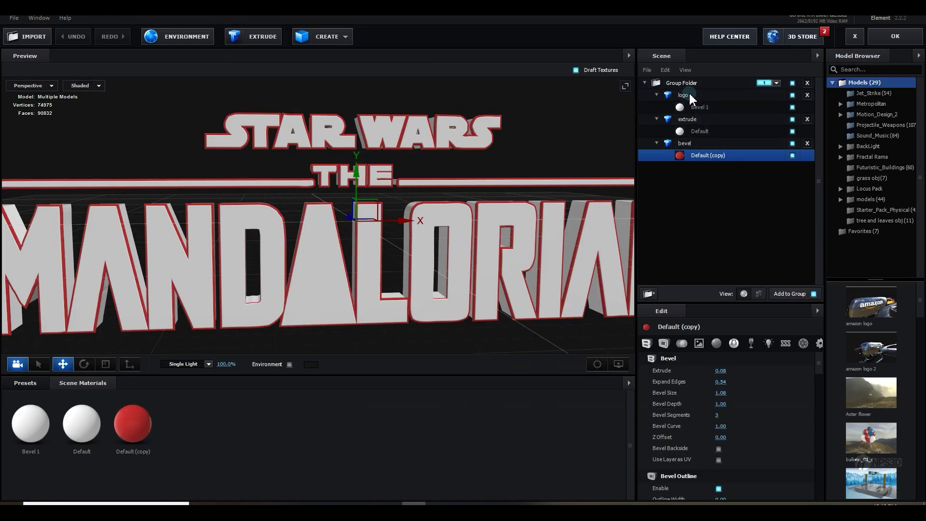
{"action": "left_click", "coordinate": [696, 106]}
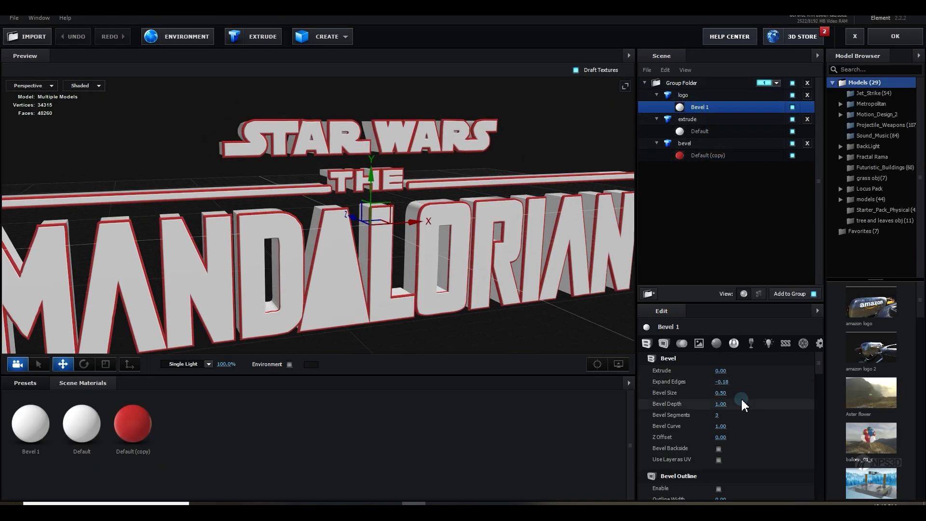
{"action": "scroll", "coordinate": [741, 413], "scroll_direction": "down", "scroll_amount": 10}
{"action": "left_click", "coordinate": [716, 413]}
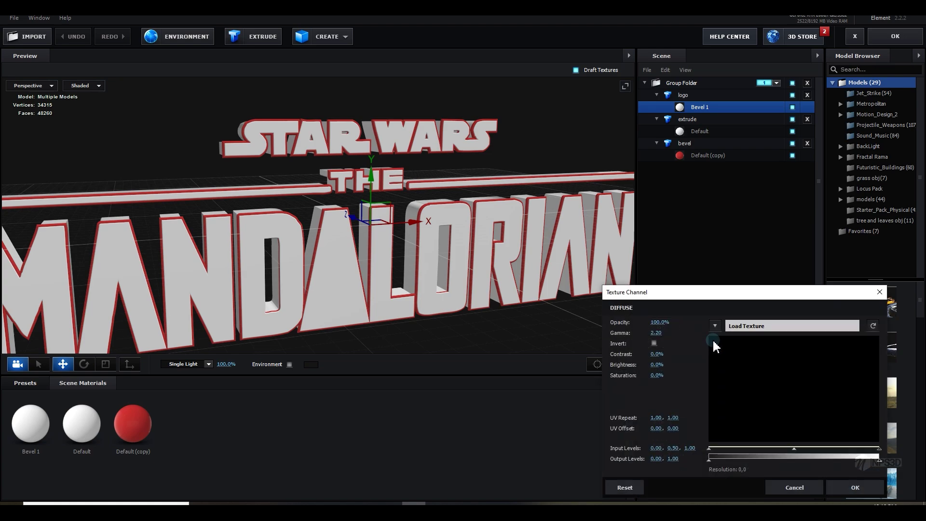
{"action": "left_click", "coordinate": [722, 328]}
{"action": "left_click", "coordinate": [741, 339]}
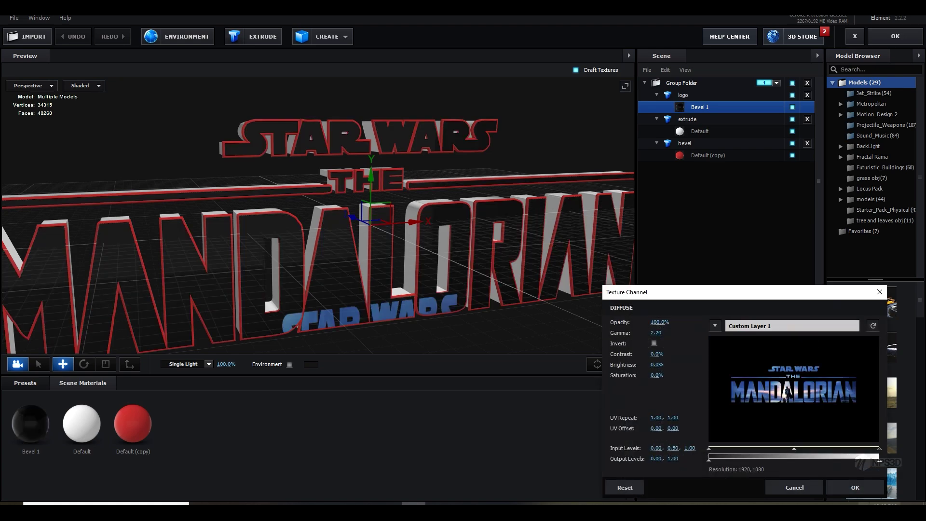
{"action": "left_click", "coordinate": [866, 489]}
- Set the logo model's Texture Mapping to UV so the artwork spans its face
{"action": "left_click", "coordinate": [693, 96]}
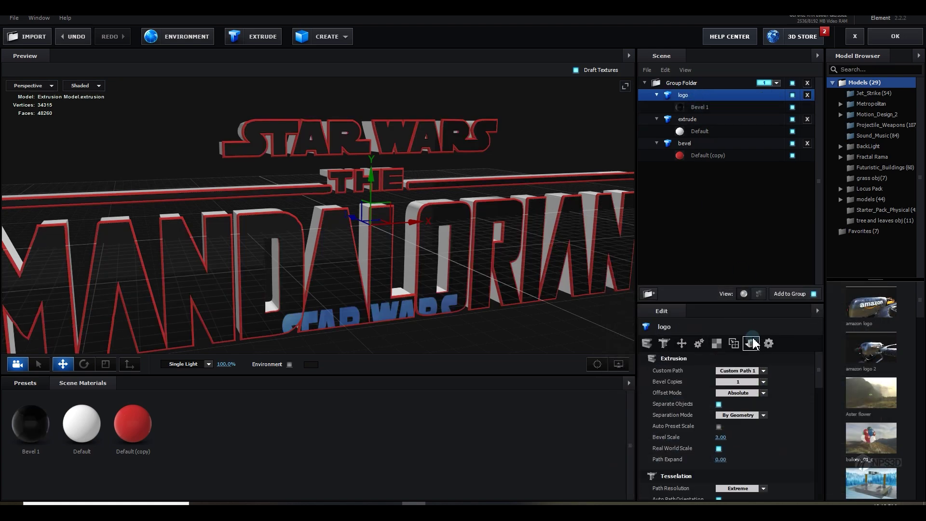
{"action": "left_click", "coordinate": [716, 343]}
{"action": "left_click", "coordinate": [740, 371]}
{"action": "left_click", "coordinate": [736, 232]}
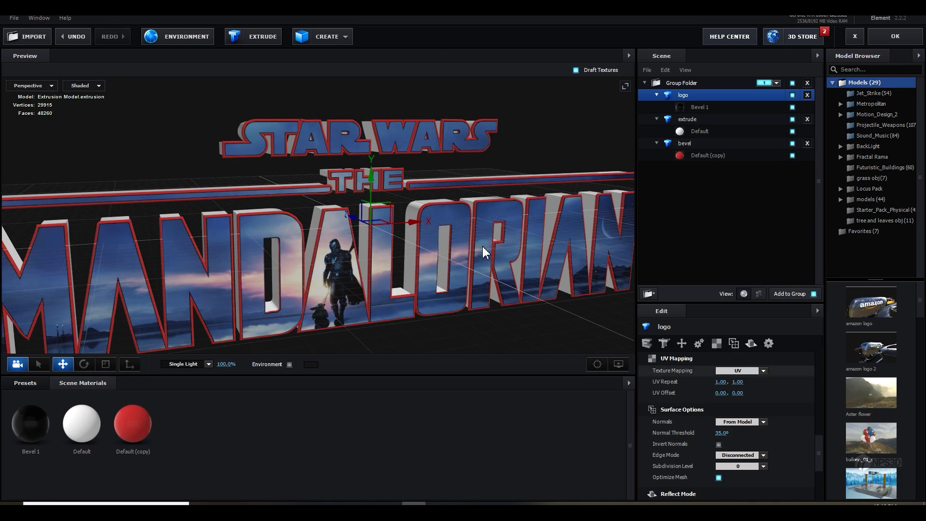
- Make the logo's Bevel 1 material glow with its diffuse color at an Illumination Intensity of 79%
{"action": "scroll", "coordinate": [435, 261], "scroll_direction": "down", "scroll_amount": 5}
{"action": "scroll", "coordinate": [443, 266], "scroll_direction": "up", "scroll_amount": 3}
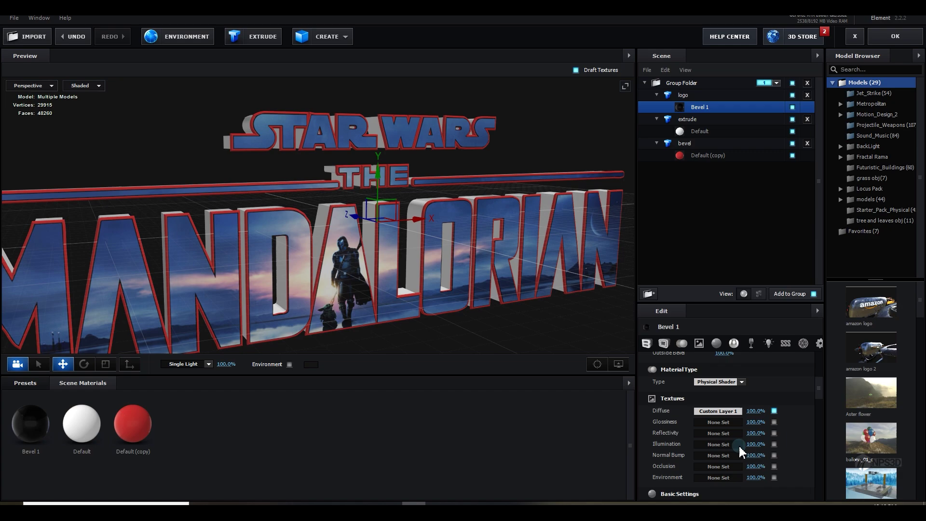
{"action": "scroll", "coordinate": [739, 442], "scroll_direction": "down", "scroll_amount": 5}
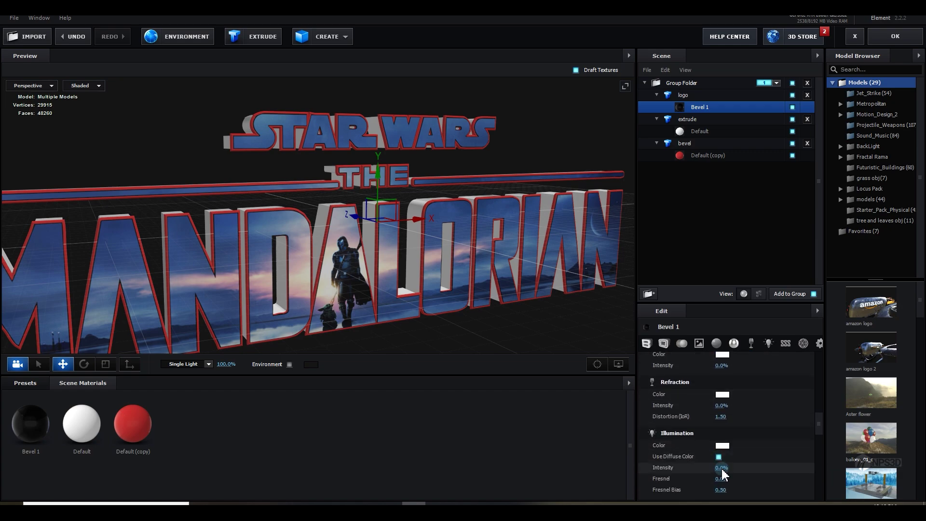
{"action": "key", "text": "Return"}
{"action": "scroll", "coordinate": [416, 313], "scroll_direction": "down", "scroll_amount": 3}
{"action": "left_click_drag", "start_coordinate": [417, 313], "coordinate": [407, 309]}
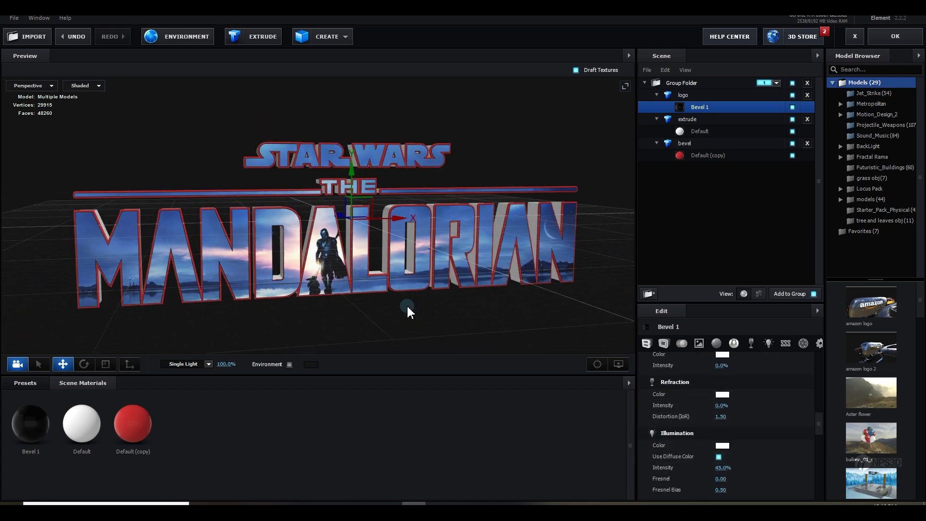
{"action": "left_click_drag", "start_coordinate": [720, 468], "coordinate": [734, 465]}
{"action": "mouse_move", "coordinate": [485, 289]}
{"action": "left_mouse_down"}
{"action": "mouse_move", "coordinate": [436, 281]}
{"action": "mouse_move", "coordinate": [495, 287]}
{"action": "left_mouse_up"}
{"action": "left_click_drag", "start_coordinate": [407, 296], "coordinate": [392, 308]}
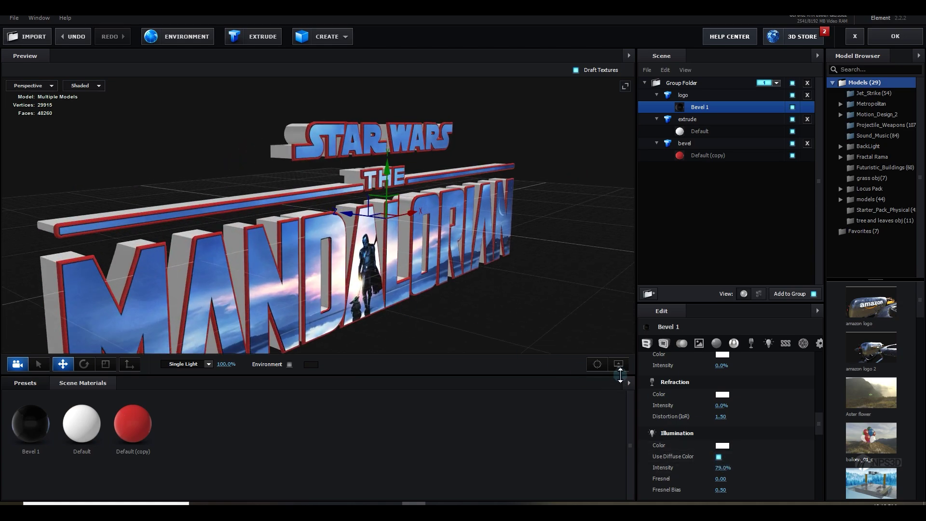
{"action": "left_click", "coordinate": [569, 332]}
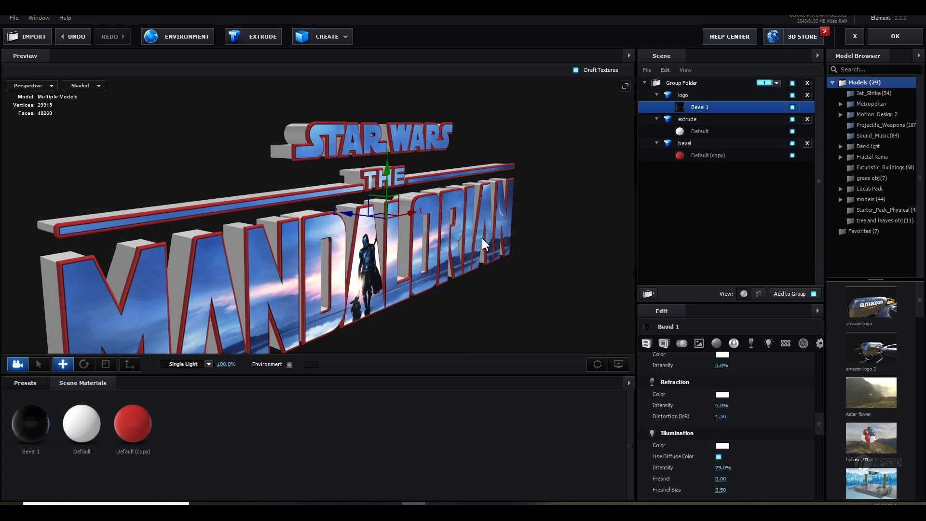
- Apply the clean_metal_smooth_scratch preset from the Pro_Shaders_2 Metal materials to the extrude model and turn off Draft Textures
{"action": "left_click_drag", "start_coordinate": [481, 240], "coordinate": [511, 255]}
{"action": "left_click", "coordinate": [25, 383]}
{"action": "left_click", "coordinate": [54, 481]}
{"action": "scroll", "coordinate": [347, 434], "scroll_direction": "down", "scroll_amount": 2}
{"action": "left_click_drag", "start_coordinate": [353, 458], "coordinate": [156, 287]}
{"action": "left_click_drag", "start_coordinate": [164, 287], "coordinate": [232, 294]}
{"action": "scroll", "coordinate": [251, 256], "scroll_direction": "up", "scroll_amount": 3}
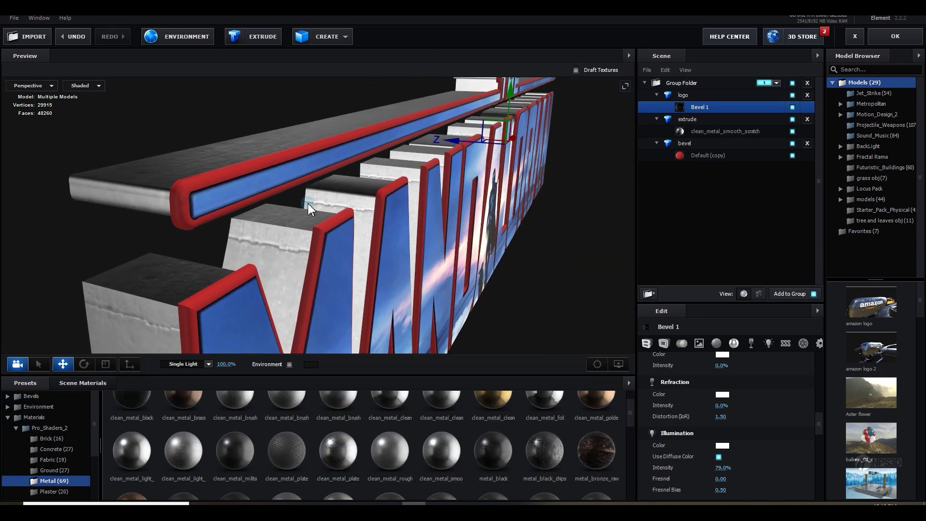
{"action": "left_click", "coordinate": [576, 69]}
- Change the Texture Mapping mode of the extrude model
{"action": "left_click", "coordinate": [687, 119]}
{"action": "scroll", "coordinate": [743, 425], "scroll_direction": "down", "scroll_amount": 5}
{"action": "left_click", "coordinate": [740, 371]}
{"action": "left_click", "coordinate": [745, 251]}
- Set the Reflectivity color of the clean_metal_smooth_scratch material to light blue, 74C2FF
{"action": "left_click", "coordinate": [82, 383]}
{"action": "left_click", "coordinate": [184, 424]}
{"action": "left_click_drag", "start_coordinate": [735, 381], "coordinate": [704, 371]}
{"action": "scroll", "coordinate": [725, 410], "scroll_direction": "down", "scroll_amount": 4}
{"action": "left_click", "coordinate": [721, 444]}
{"action": "left_click", "coordinate": [770, 424]}
{"action": "left_click", "coordinate": [799, 482]}
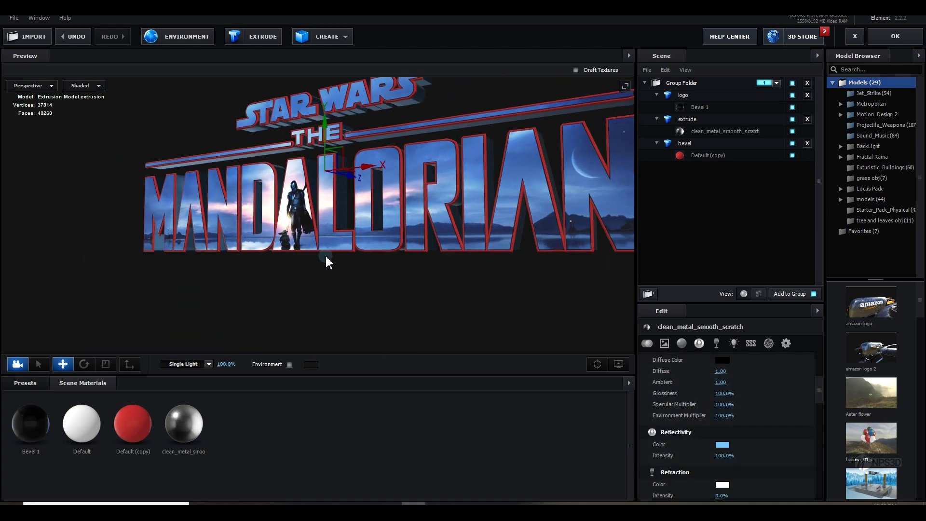
- Set the Diffuse Color of the clean_metal_smooth_scratch material to a blue shade
{"action": "left_click", "coordinate": [722, 337]}
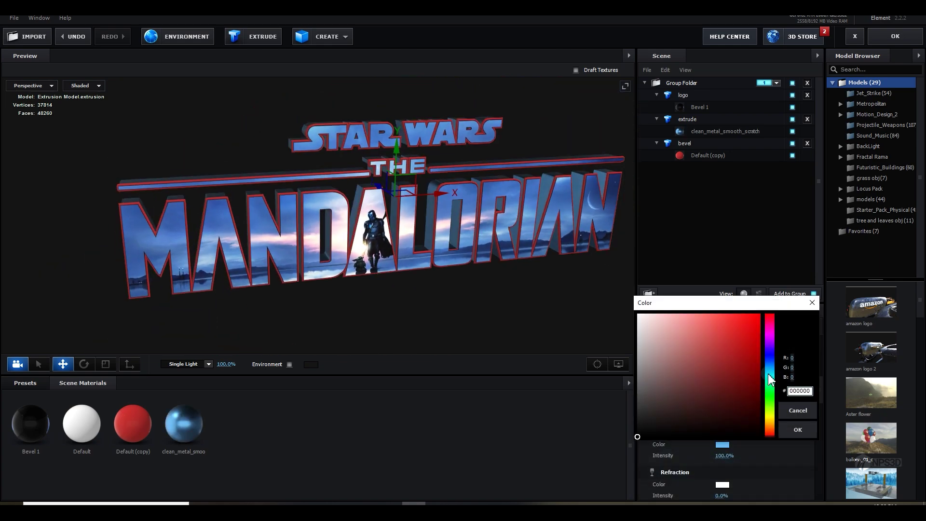
{"action": "left_click", "coordinate": [770, 373]}
{"action": "left_click_drag", "start_coordinate": [771, 369], "coordinate": [771, 363]}
{"action": "left_click", "coordinate": [697, 317]}
{"action": "left_click", "coordinate": [797, 429]}
- Change the clean_metal_smooth_scratch material's Reflectivity color to a deeper, more saturated blue
{"action": "left_click", "coordinate": [722, 444]}
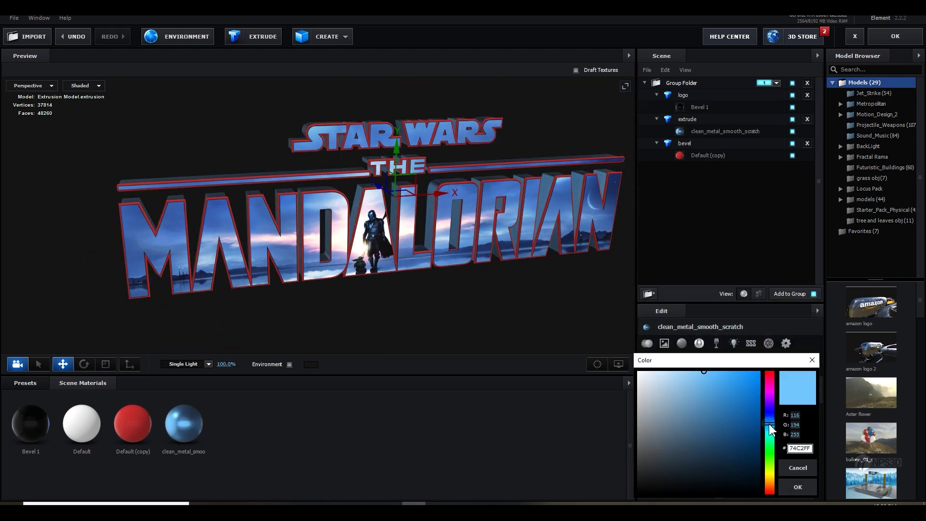
{"action": "left_click", "coordinate": [744, 372]}
{"action": "left_click_drag", "start_coordinate": [770, 423], "coordinate": [771, 419]}
{"action": "left_click", "coordinate": [798, 486]}
{"action": "left_click_drag", "start_coordinate": [521, 237], "coordinate": [490, 270]}
{"action": "scroll", "coordinate": [492, 270], "scroll_direction": "up", "scroll_amount": 3}
- Raise the Reflectivity intensity of the bevel model's Default (copy) material and set its Reflectivity color to light blue, 96C5FF
{"action": "left_click", "coordinate": [707, 155]}
{"action": "scroll", "coordinate": [740, 386], "scroll_direction": "down", "scroll_amount": 6}
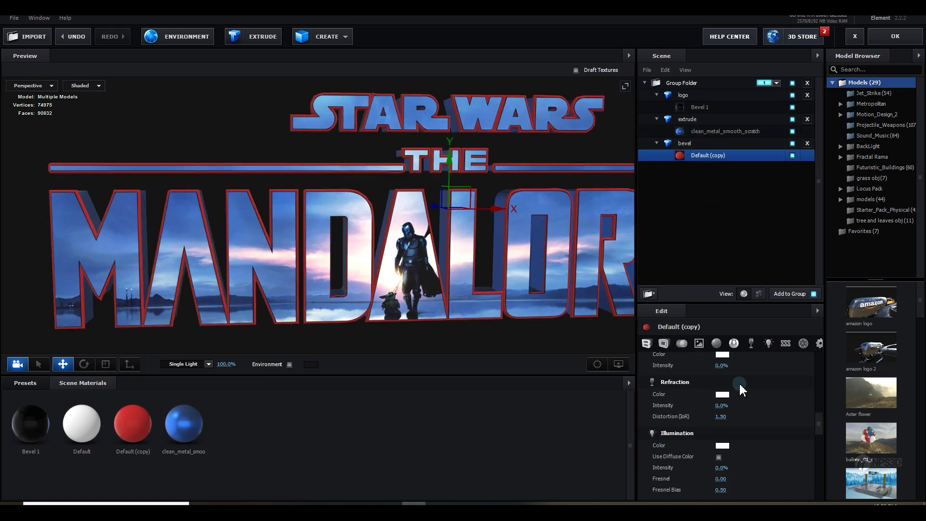
{"action": "scroll", "coordinate": [740, 386], "scroll_direction": "up", "scroll_amount": 2}
{"action": "left_click_drag", "start_coordinate": [721, 433], "coordinate": [771, 432]}
{"action": "left_click_drag", "start_coordinate": [390, 299], "coordinate": [432, 327]}
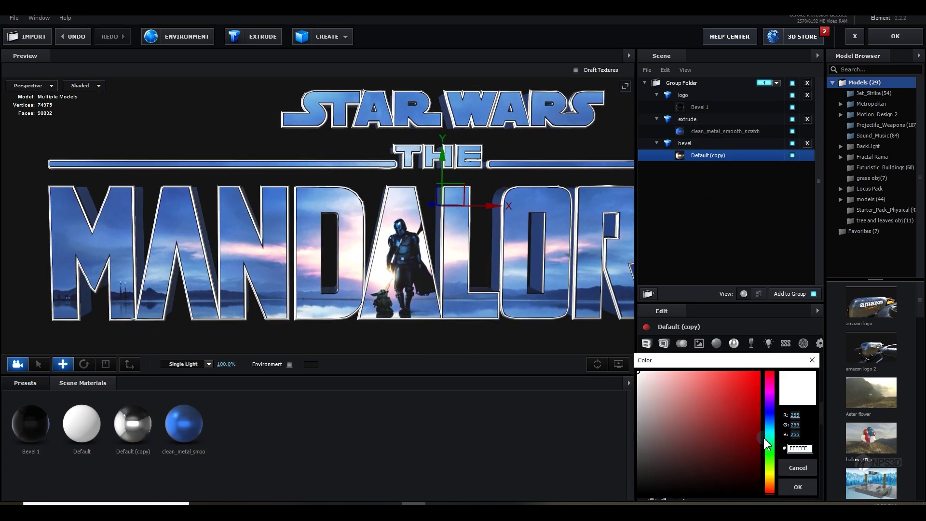
{"action": "left_click", "coordinate": [763, 438]}
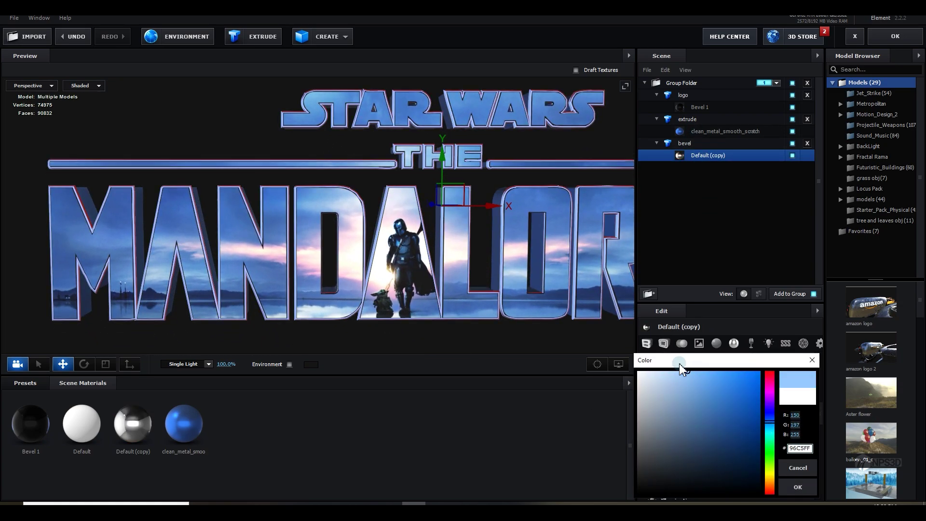
- Go through the Reflect Mode options of the bevel, extrude and logo models and accept the scene
{"action": "left_click", "coordinate": [684, 143]}
{"action": "left_click", "coordinate": [716, 343]}
{"action": "left_click", "coordinate": [691, 118]}
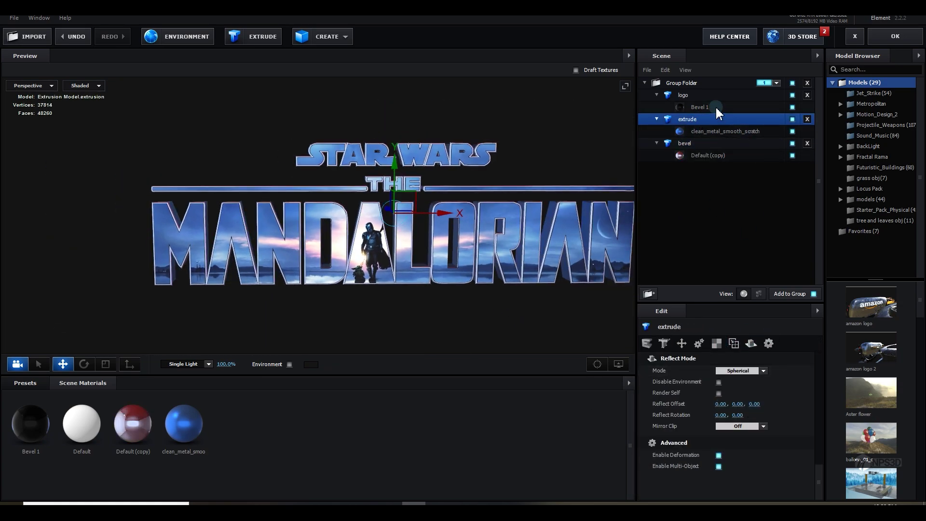
{"action": "left_click", "coordinate": [711, 96]}
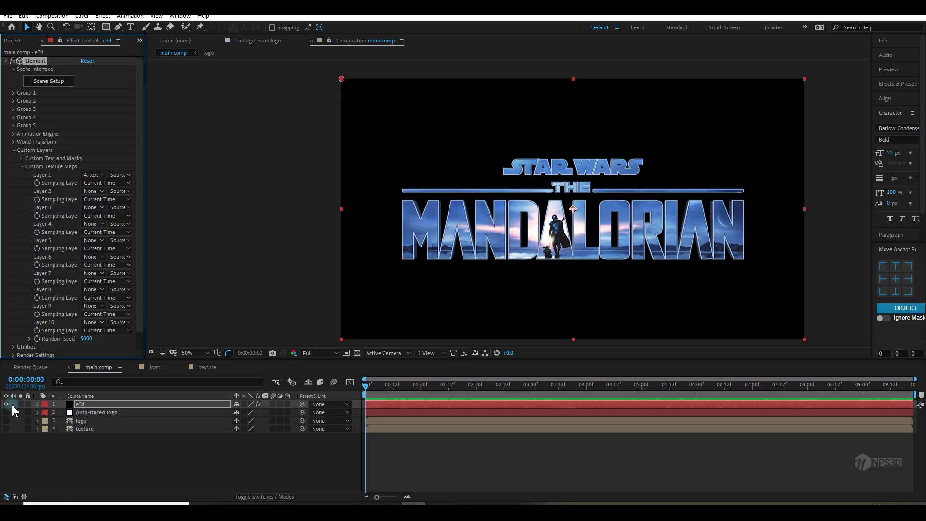
- Hide the e3d layer, show the Auto-traced logo layer, and delete its masks for the STAR WARS lettering
{"action": "left_click", "coordinate": [7, 404]}
{"action": "left_click", "coordinate": [6, 413]}
{"action": "left_click", "coordinate": [101, 412]}
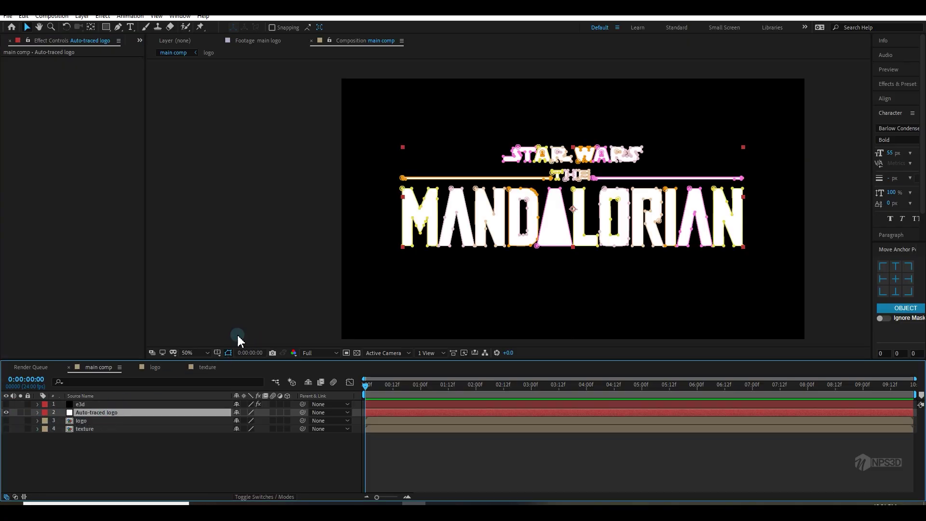
{"action": "scroll", "coordinate": [482, 193], "scroll_direction": "up", "scroll_amount": 4}
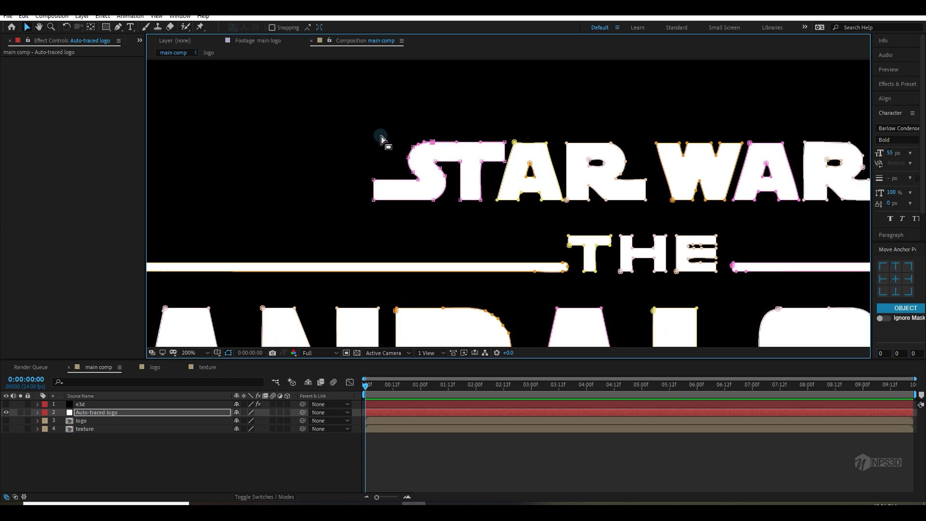
{"action": "left_click_drag", "start_coordinate": [473, 165], "coordinate": [869, 209]}
{"action": "key", "text": "Delete"}
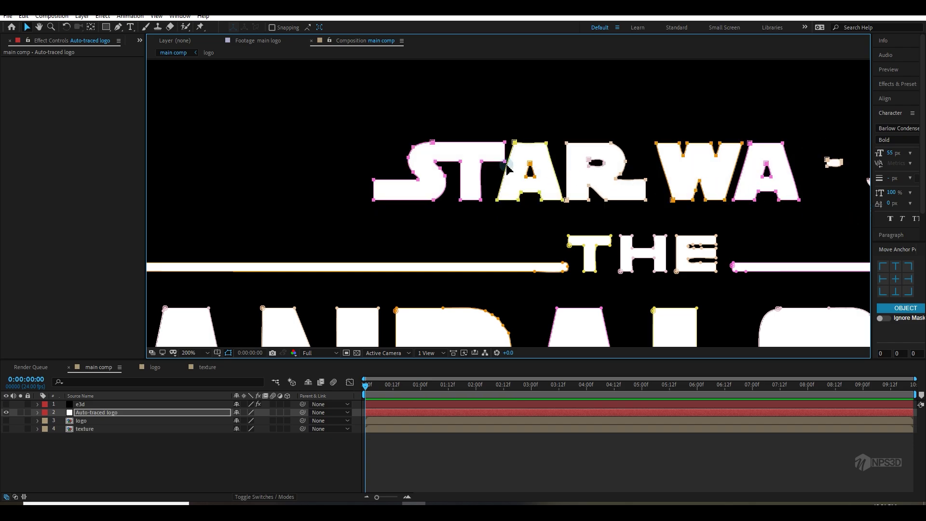
{"action": "left_click_drag", "start_coordinate": [377, 128], "coordinate": [854, 209]}
- Show the e3d layer again, load BackLight_2K_39 as the environment in Element's scene setup, and accept the scene
{"action": "left_click", "coordinate": [138, 405]}
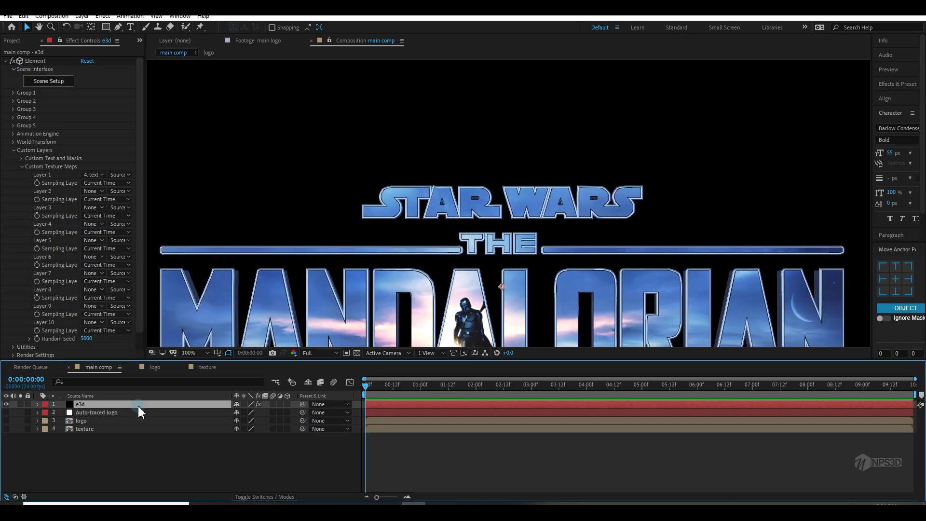
{"action": "left_click", "coordinate": [42, 81]}
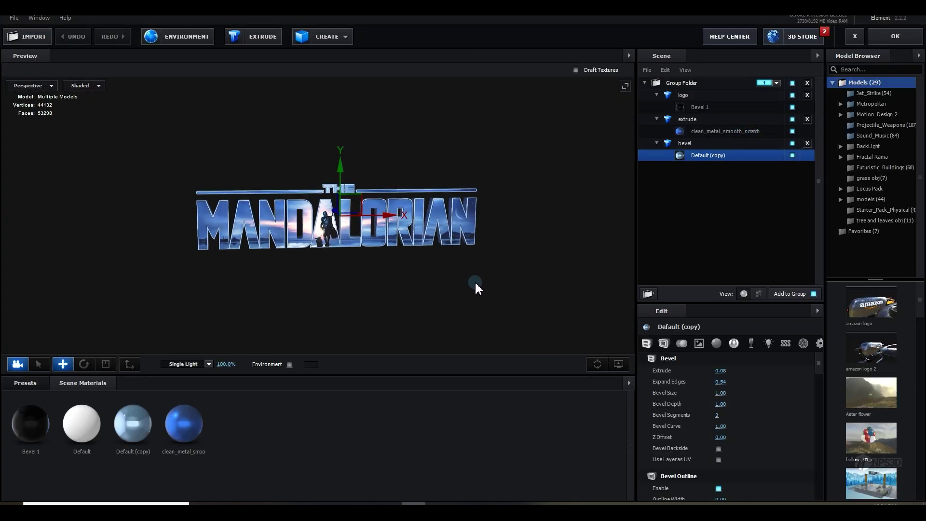
{"action": "left_click_drag", "start_coordinate": [476, 283], "coordinate": [454, 287]}
{"action": "scroll", "coordinate": [454, 288], "scroll_direction": "up", "scroll_amount": 3}
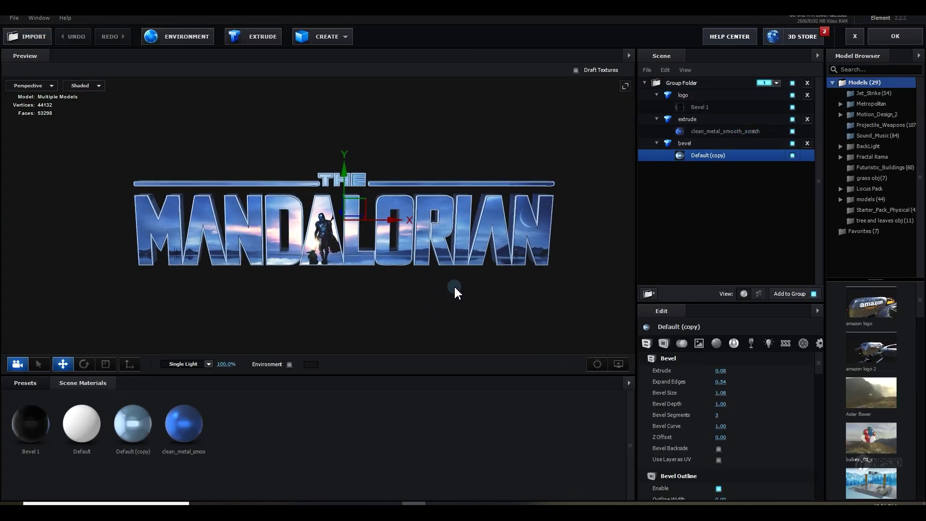
{"action": "left_click_drag", "start_coordinate": [336, 321], "coordinate": [370, 285]}
{"action": "scroll", "coordinate": [370, 285], "scroll_direction": "up", "scroll_amount": 3}
{"action": "left_click_drag", "start_coordinate": [333, 295], "coordinate": [284, 300]}
{"action": "scroll", "coordinate": [322, 444], "scroll_direction": "down", "scroll_amount": 5}
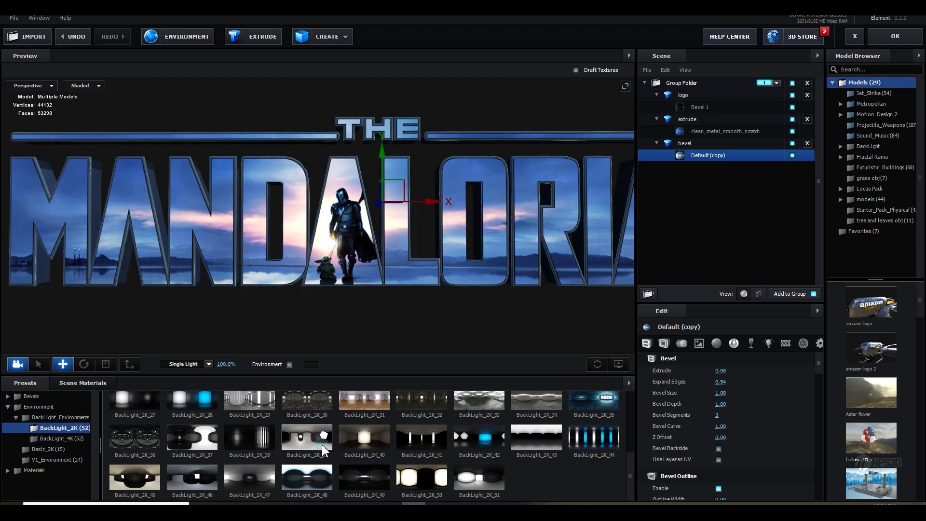
{"action": "left_click", "coordinate": [322, 444]}
{"action": "left_click_drag", "start_coordinate": [381, 295], "coordinate": [353, 293]}
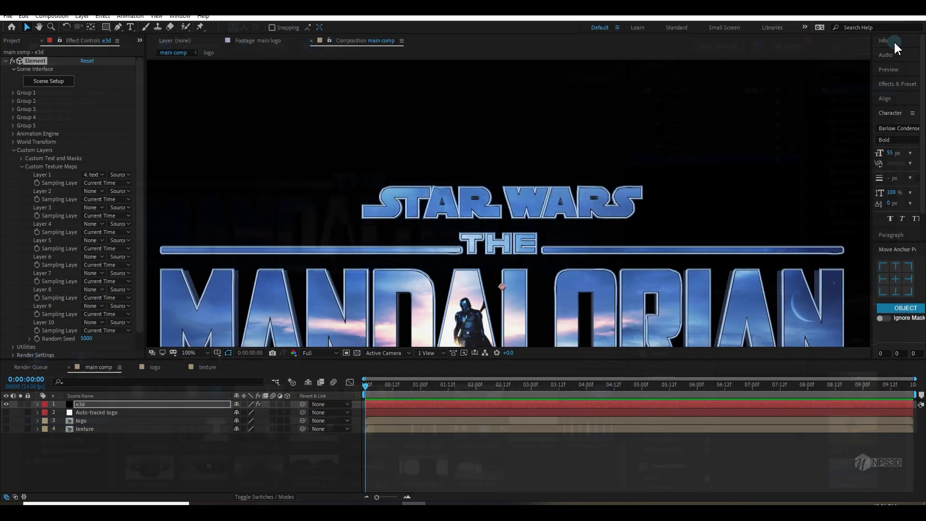
- Add a two-node 50 mm camera and dolly it back to a Z position of about -3626
{"action": "key", "text": "ctrl+alt+shift+c"}
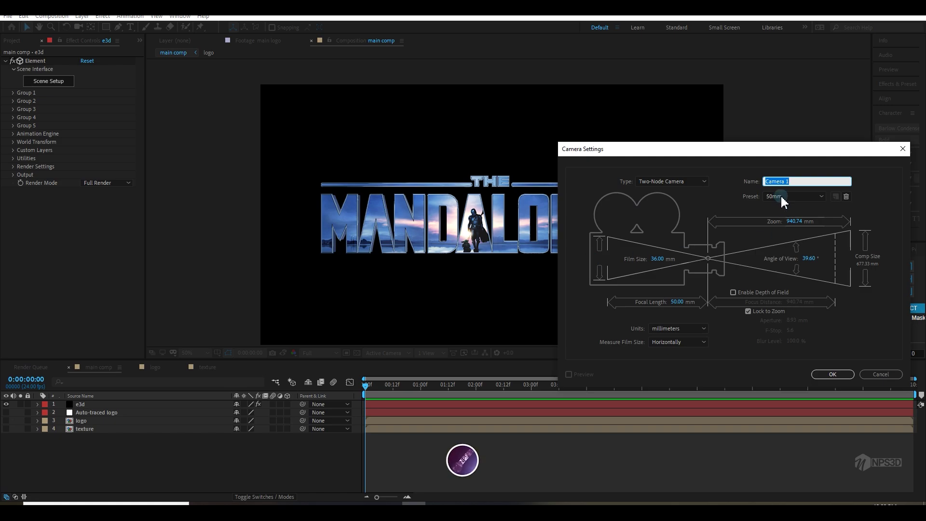
{"action": "left_click", "coordinate": [836, 375]}
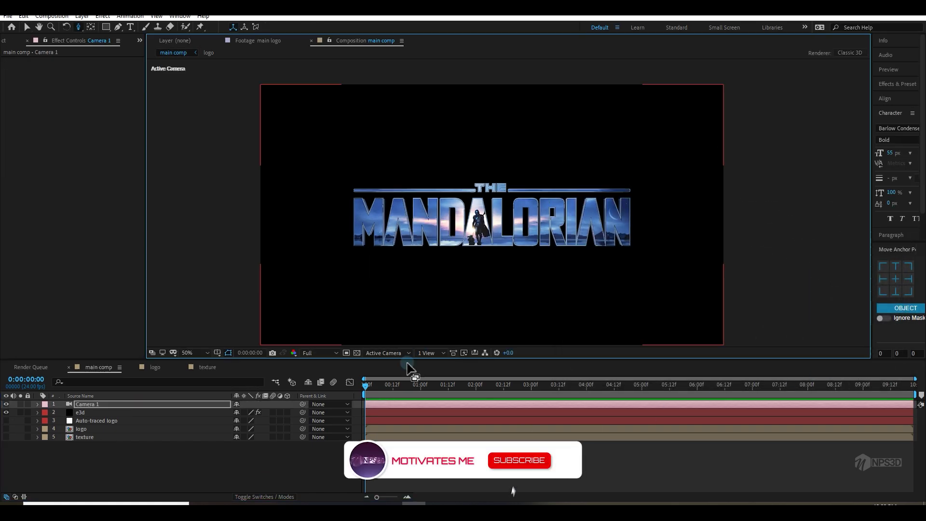
{"action": "left_click_drag", "start_coordinate": [486, 250], "coordinate": [478, 269]}
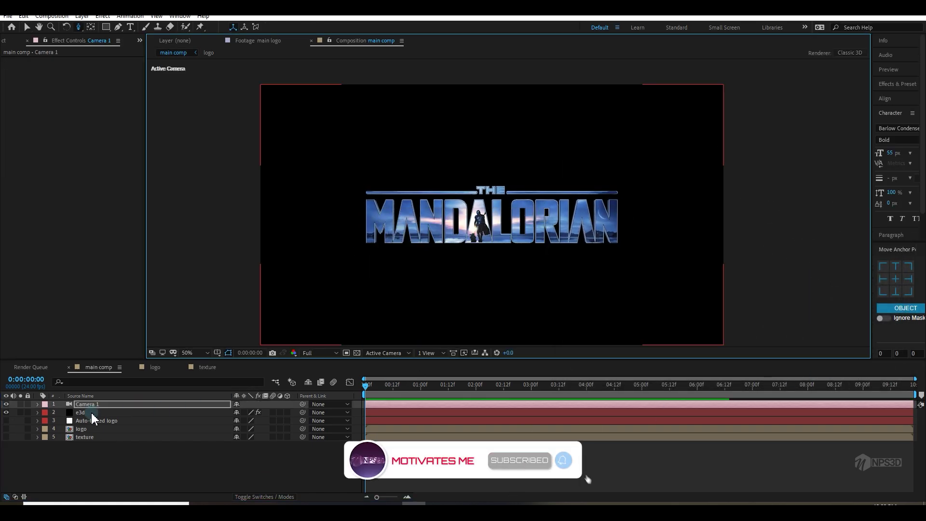
- Keyframe Camera 1's Point of Interest and Position at the first frame and push the camera slowly toward the logo by the comp's end
{"action": "key", "text": "p"}
{"action": "key", "text": "shift+a"}
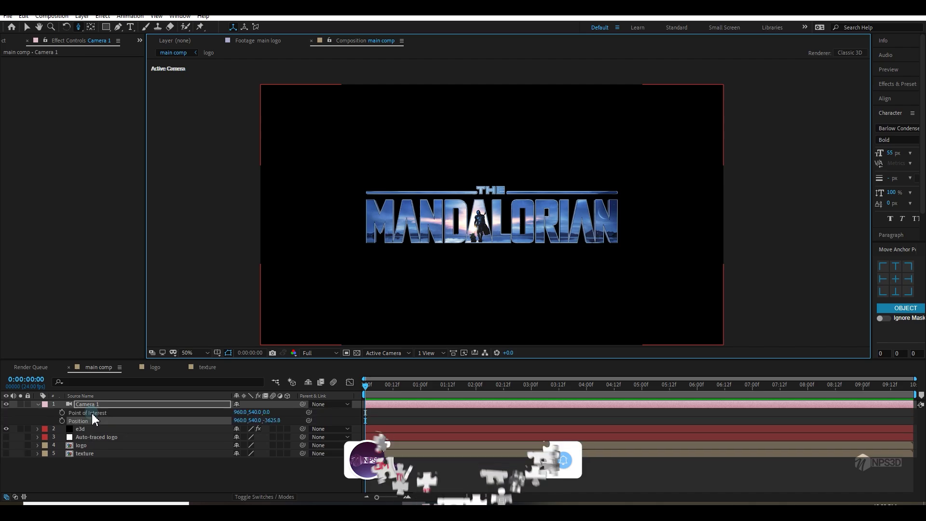
{"action": "left_click", "coordinate": [61, 413]}
{"action": "left_click", "coordinate": [62, 421]}
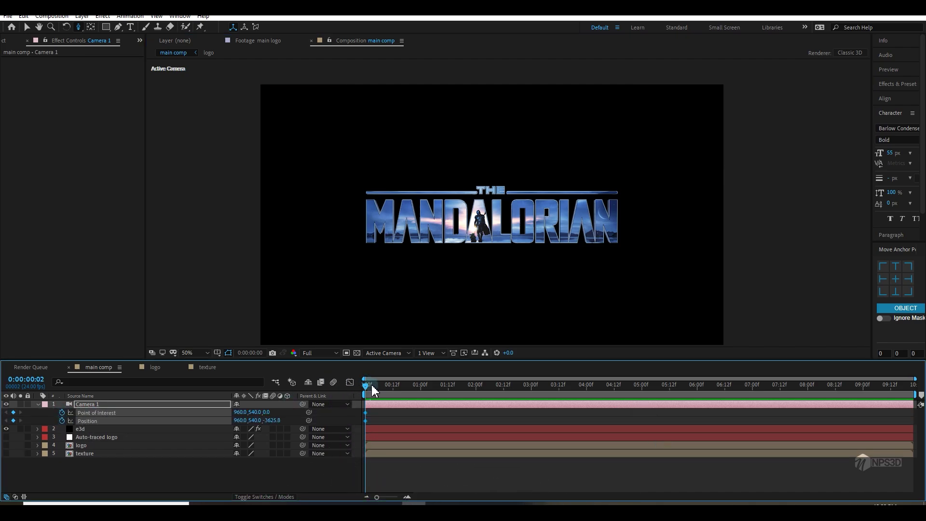
{"action": "left_click_drag", "start_coordinate": [563, 259], "coordinate": [593, 241]}
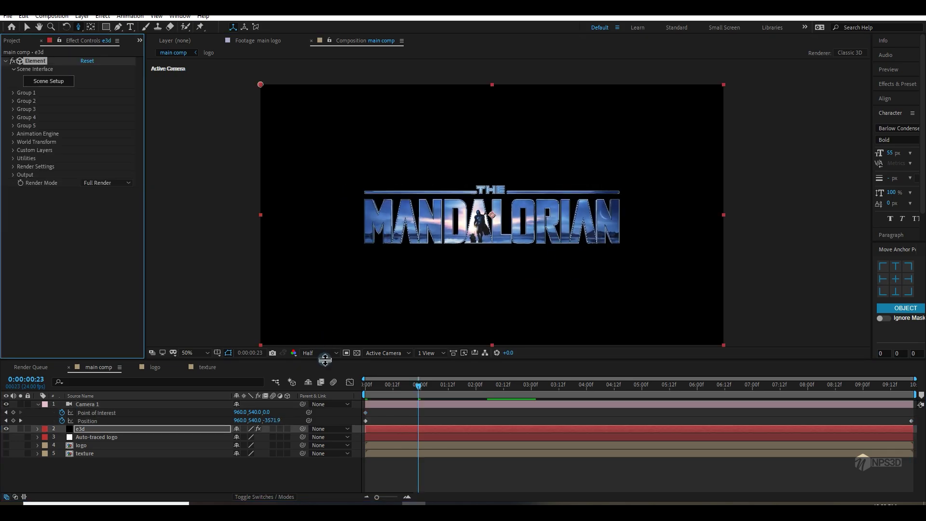
- Set the preview resolution to Full and preview the camera move along the timeline
{"action": "left_click", "coordinate": [319, 352]}
{"action": "left_click", "coordinate": [314, 373]}
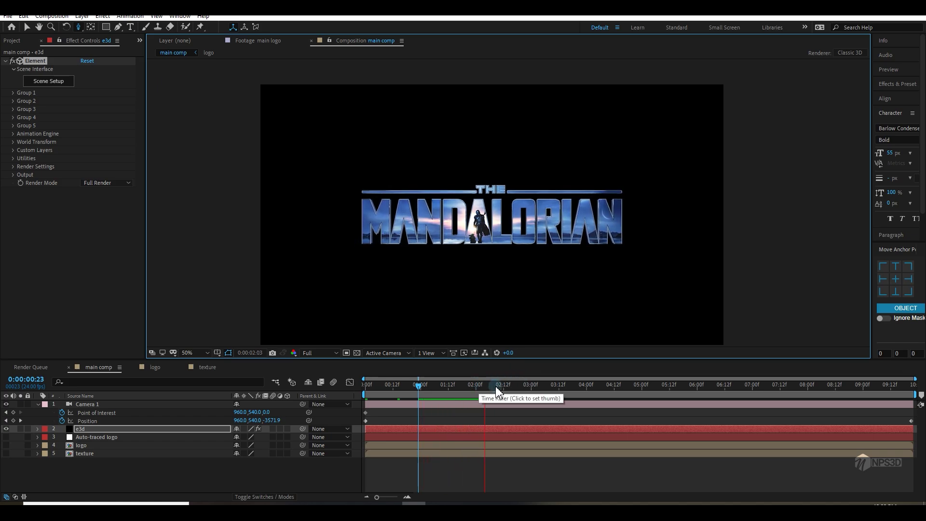
{"action": "left_click_drag", "start_coordinate": [513, 388], "coordinate": [782, 385]}
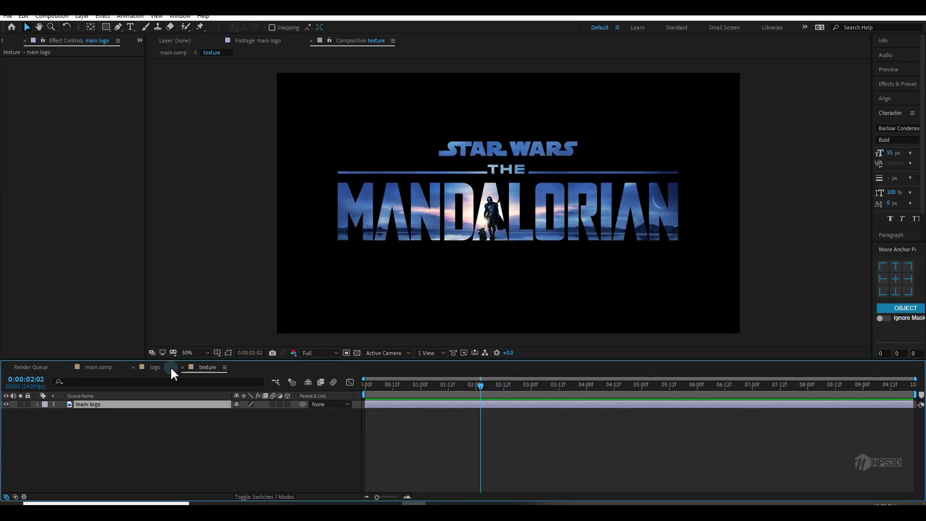
- Add a 1920 by 1080 px black solid above the main logo layer in the texture composition
{"action": "right_click", "coordinate": [116, 432]}
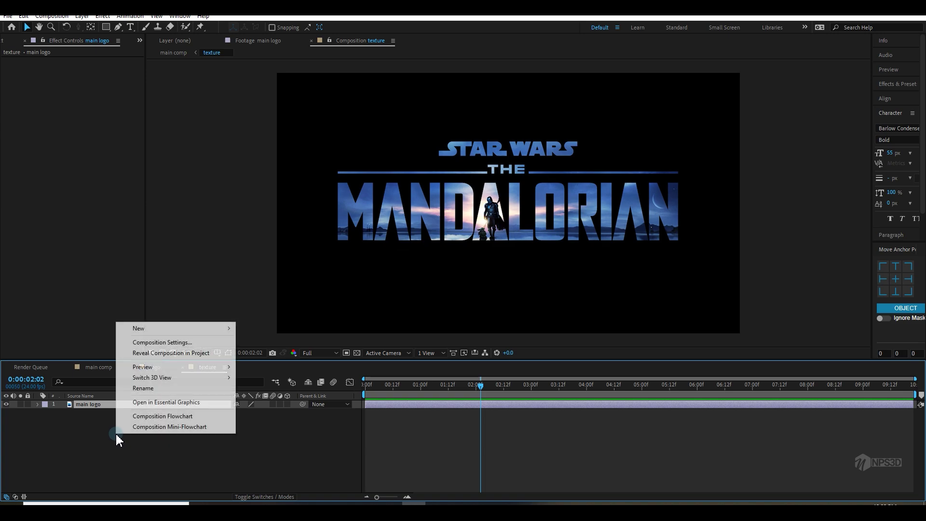
{"action": "mouse_move", "coordinate": [168, 327]}
{"action": "left_click", "coordinate": [271, 355]}
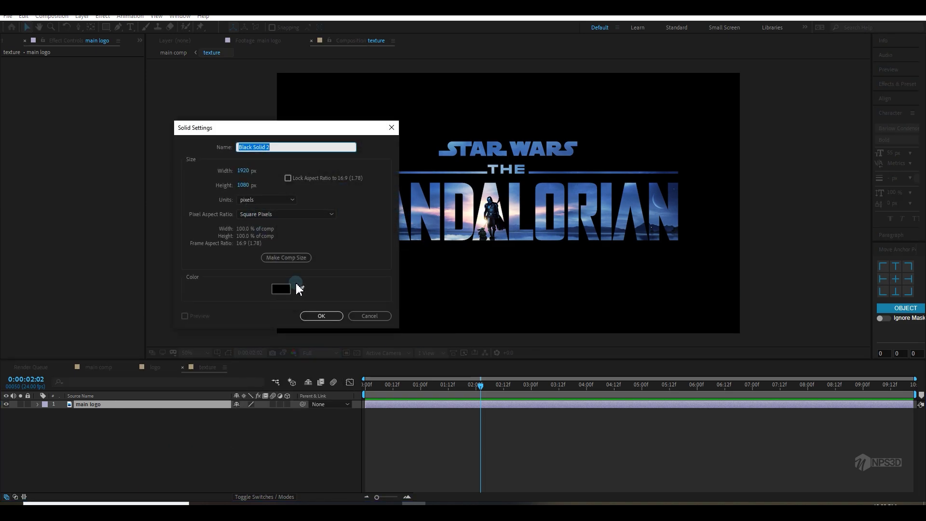
{"action": "left_click", "coordinate": [322, 315]}
- Draw a small elliptical mask at the centre of the black solid and reveal its mask properties
{"action": "left_click", "coordinate": [107, 27]}
{"action": "left_click", "coordinate": [144, 48]}
{"action": "key", "text": "apostrophe"}
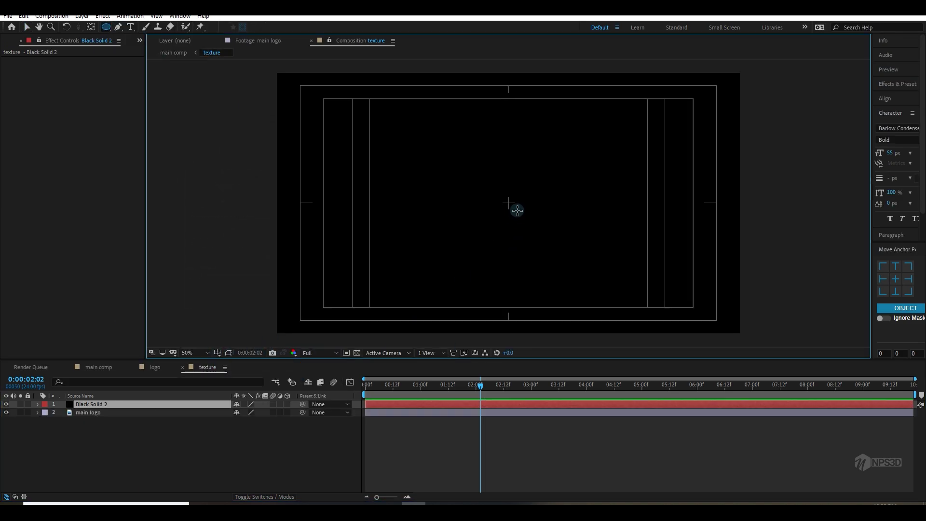
{"action": "scroll", "coordinate": [516, 207], "scroll_direction": "up", "scroll_amount": 1}
{"action": "left_click_drag", "start_coordinate": [508, 203], "coordinate": [518, 212]}
{"action": "key", "text": "m"}
{"action": "key", "text": "m"}
- Keyframe the solid's Mask Path at the first frame and enlarge the ellipse well beyond its small starting size at 4 seconds
{"action": "left_click_drag", "start_coordinate": [399, 385], "coordinate": [364, 386]}
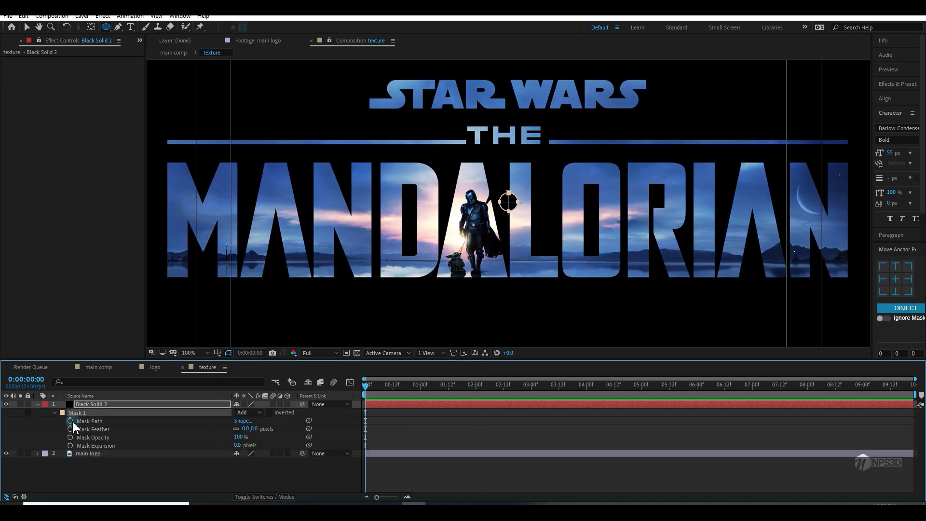
{"action": "left_click", "coordinate": [70, 421]}
{"action": "left_click_drag", "start_coordinate": [578, 386], "coordinate": [585, 386]}
{"action": "key", "text": "v"}
{"action": "double_click", "coordinate": [508, 211]}
{"action": "scroll", "coordinate": [508, 210], "scroll_direction": "down", "scroll_amount": 2}
{"action": "scroll", "coordinate": [510, 208], "scroll_direction": "up", "scroll_amount": 1}
{"action": "left_click_drag", "start_coordinate": [513, 208], "coordinate": [641, 288]}
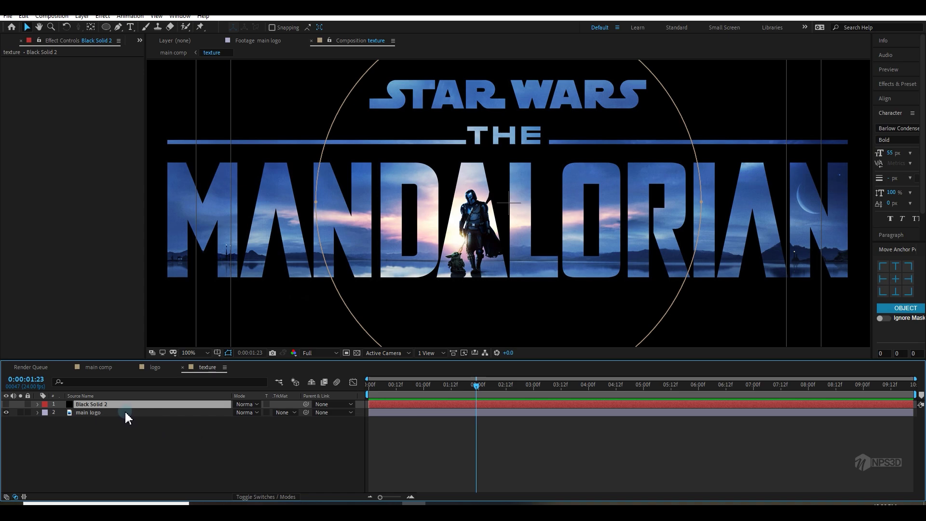
- Set the black solid's mask mode to Subtract and turn the layer's visibility back on
{"action": "key", "text": "u"}
{"action": "left_click", "coordinate": [247, 412]}
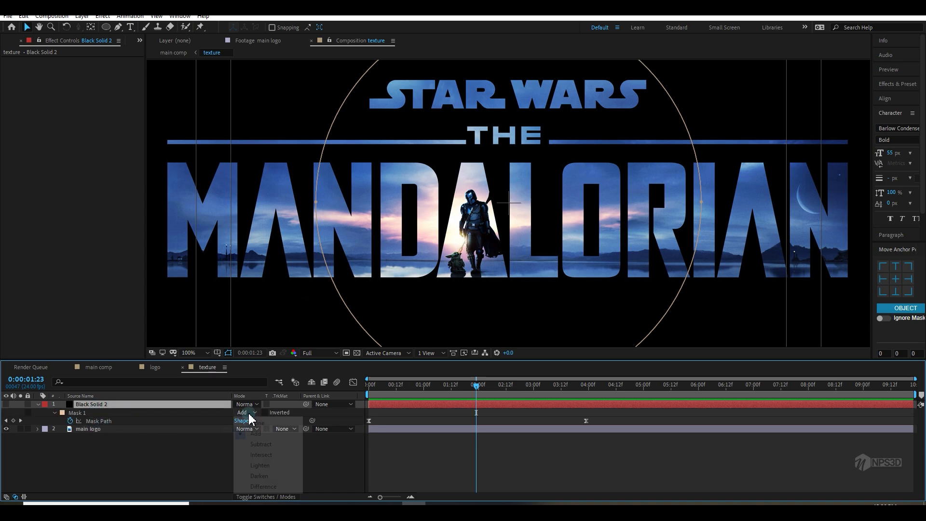
{"action": "left_click", "coordinate": [256, 445]}
{"action": "left_click", "coordinate": [6, 405]}
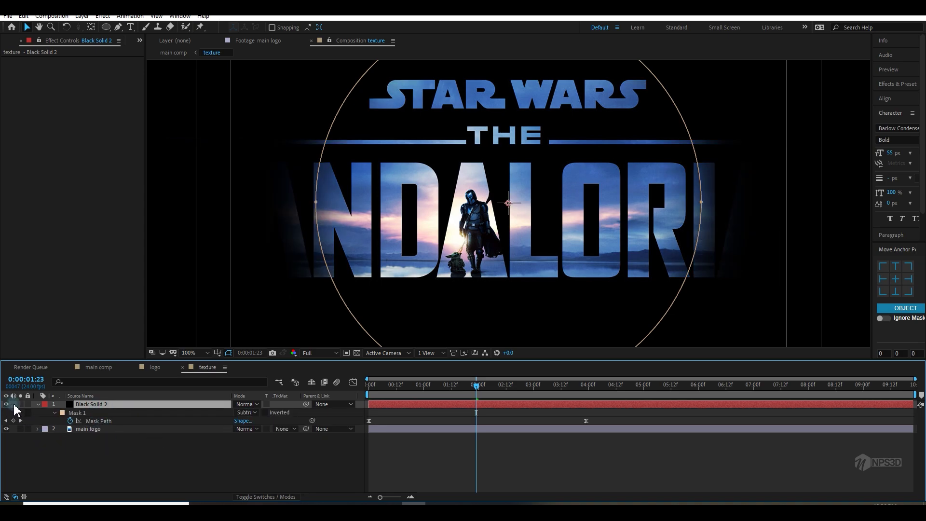
- Preview the mask reveal in the texture composition and its effect on the extruded logo in the main comp
{"action": "key", "text": "space"}
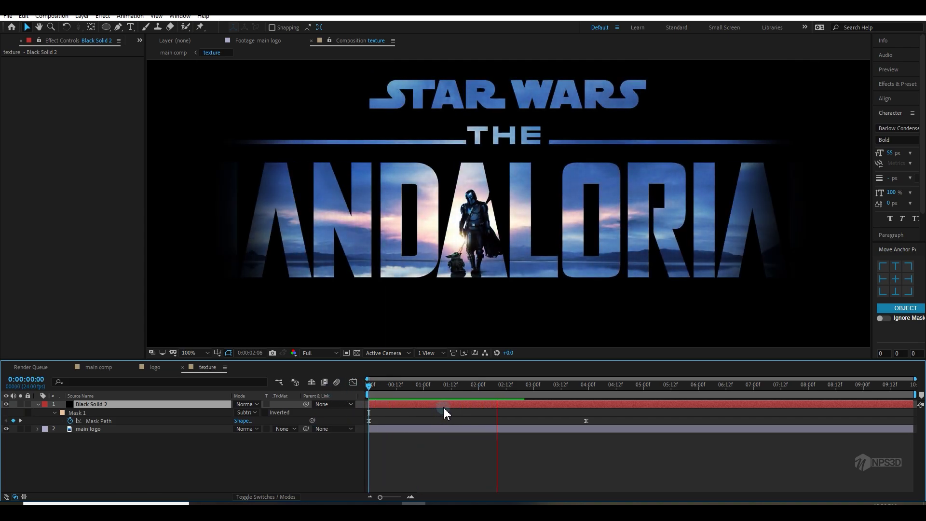
{"action": "key", "text": "space"}
{"action": "left_click", "coordinate": [87, 369]}
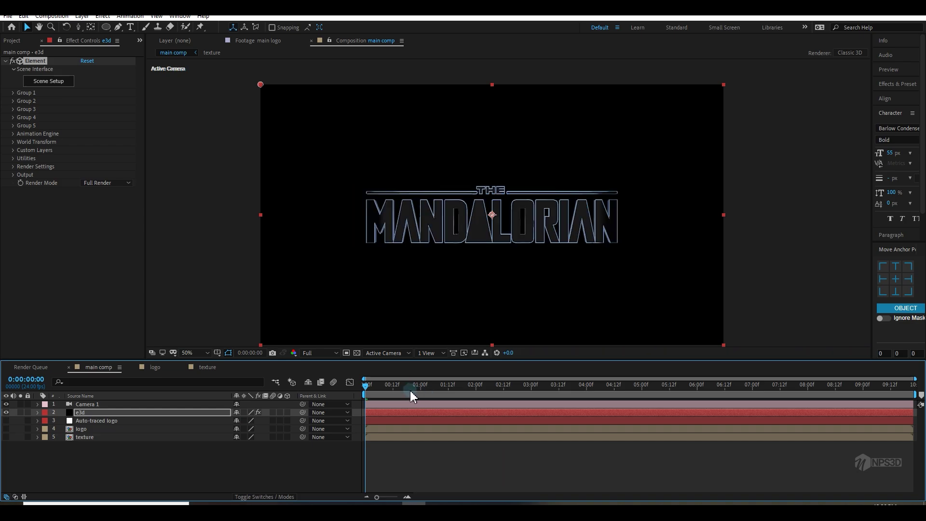
{"action": "key", "text": "space"}
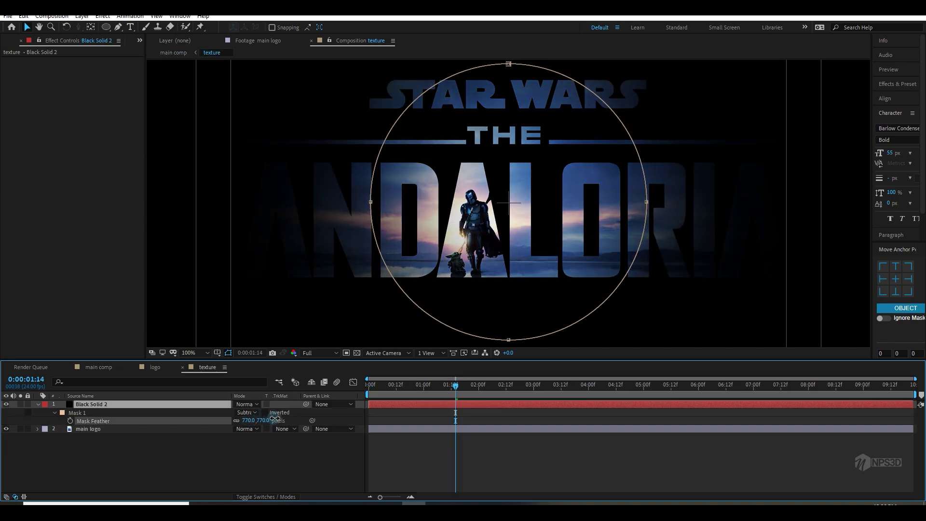
- Set the black solid's Mask Feather to about 770 pixels and preview the softened reveal in the main comp
{"action": "left_click_drag", "start_coordinate": [256, 420], "coordinate": [253, 420]}
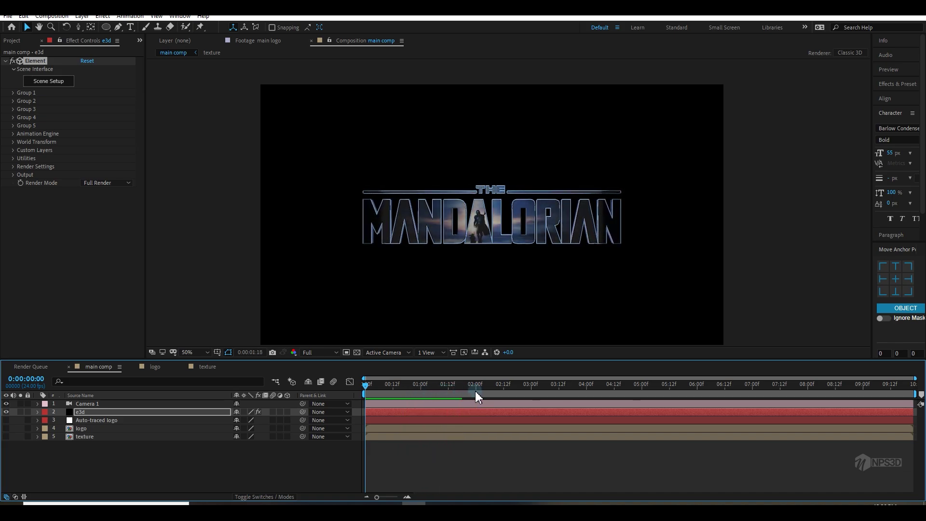
{"action": "key", "text": "space"}
{"action": "key", "text": "slash"}
- In Element's Physical Environment settings, set Exposure to 0.53 and Gamma to 2.00, and adjust Lighting Influence
{"action": "left_click", "coordinate": [13, 167]}
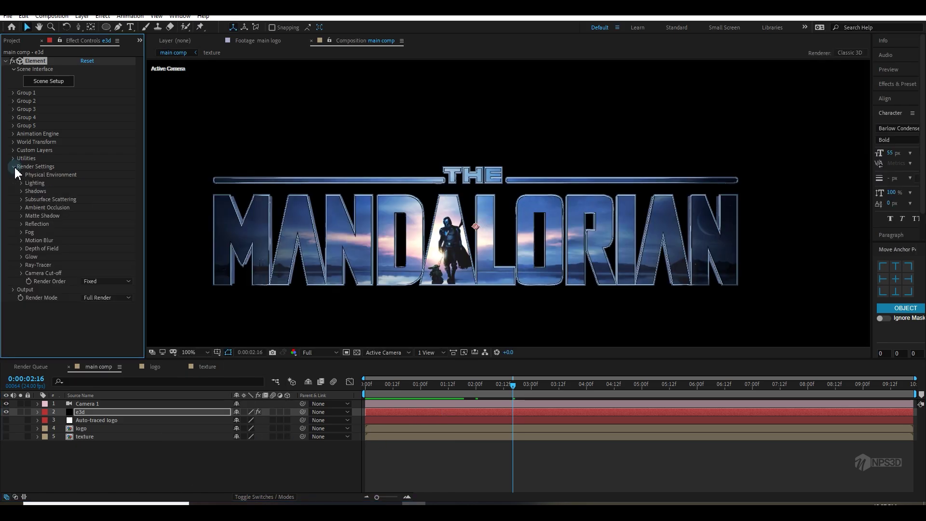
{"action": "left_click", "coordinate": [22, 175]}
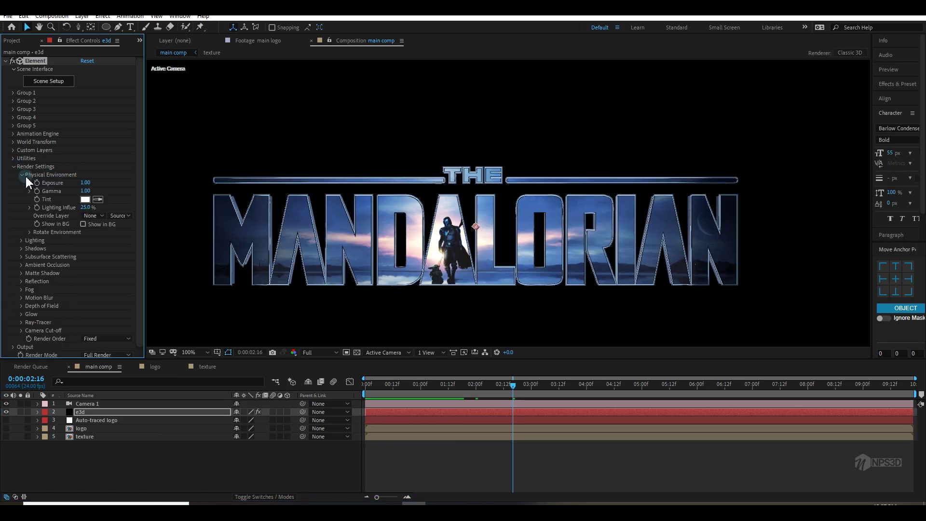
{"action": "left_click", "coordinate": [114, 182]}
{"action": "left_click_drag", "start_coordinate": [86, 184], "coordinate": [67, 185]}
{"action": "key", "text": "space"}
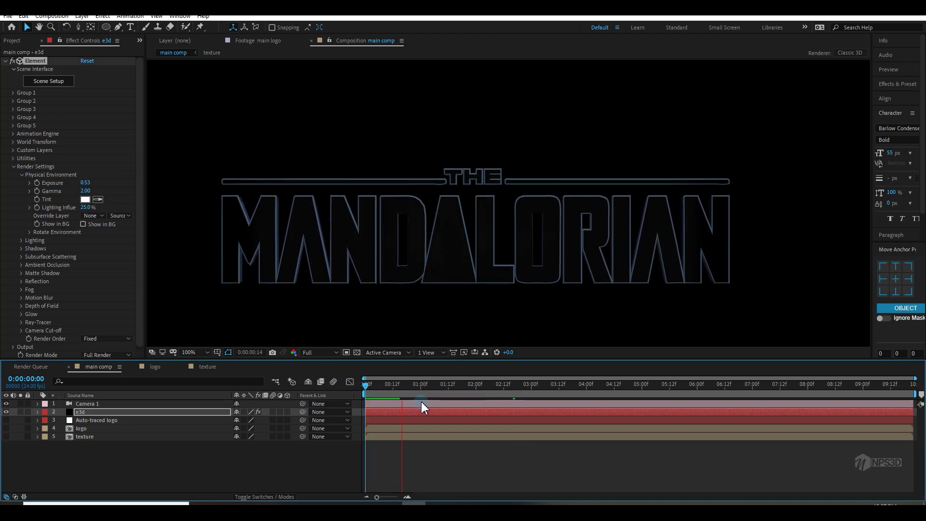
{"action": "left_click_drag", "start_coordinate": [86, 208], "coordinate": [129, 201]}
{"action": "left_click", "coordinate": [15, 167]}
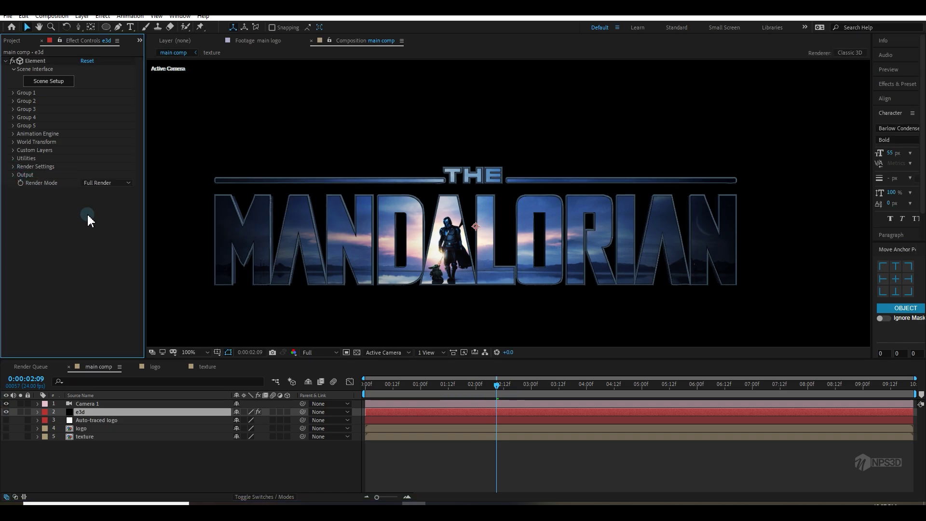
- Add a blue point light with 199% intensity, Smooth falloff, radius 468, falloff distance 500 and shadows enabled
{"action": "right_click", "coordinate": [128, 459]}
{"action": "mouse_move", "coordinate": [193, 354]}
{"action": "left_click", "coordinate": [267, 388]}
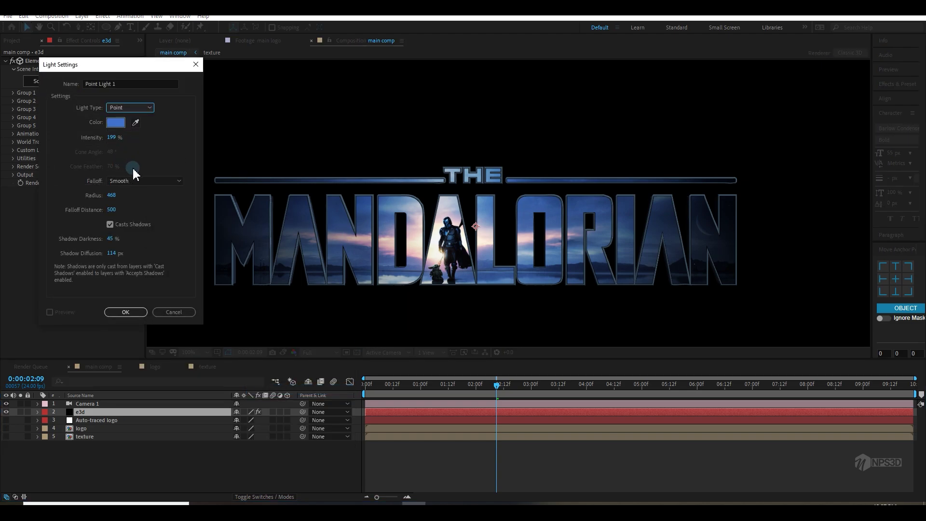
{"action": "left_click", "coordinate": [134, 311]}
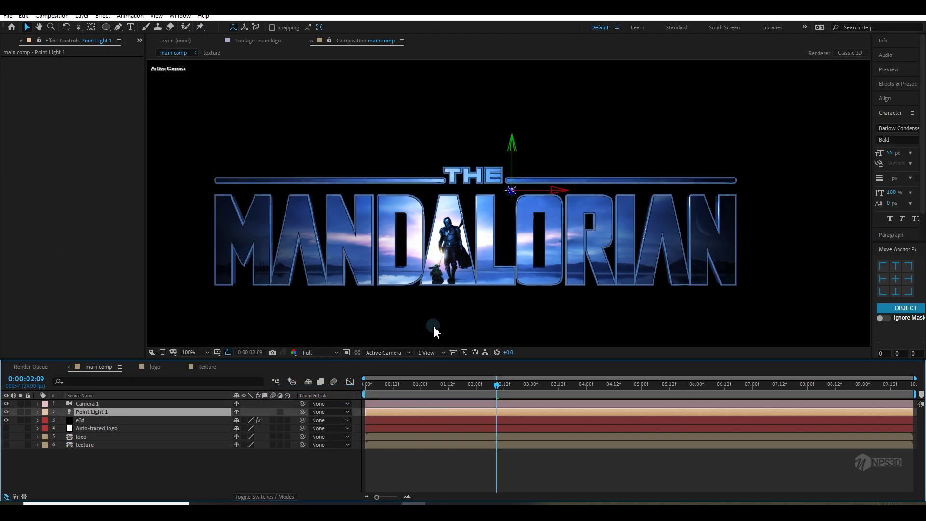
- Move the point light behind the logo, working from the Top view
{"action": "left_click", "coordinate": [401, 354]}
{"action": "left_click", "coordinate": [379, 409]}
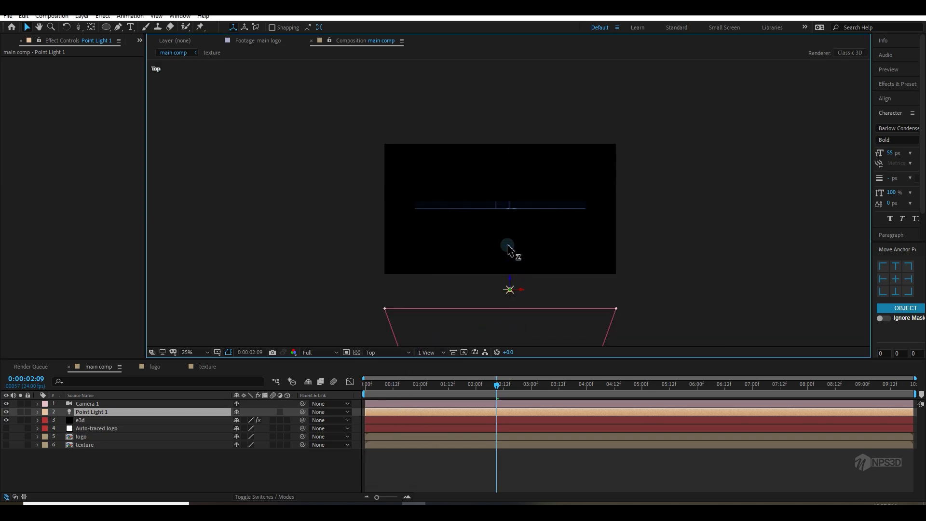
{"action": "left_click_drag", "start_coordinate": [507, 250], "coordinate": [495, 121]}
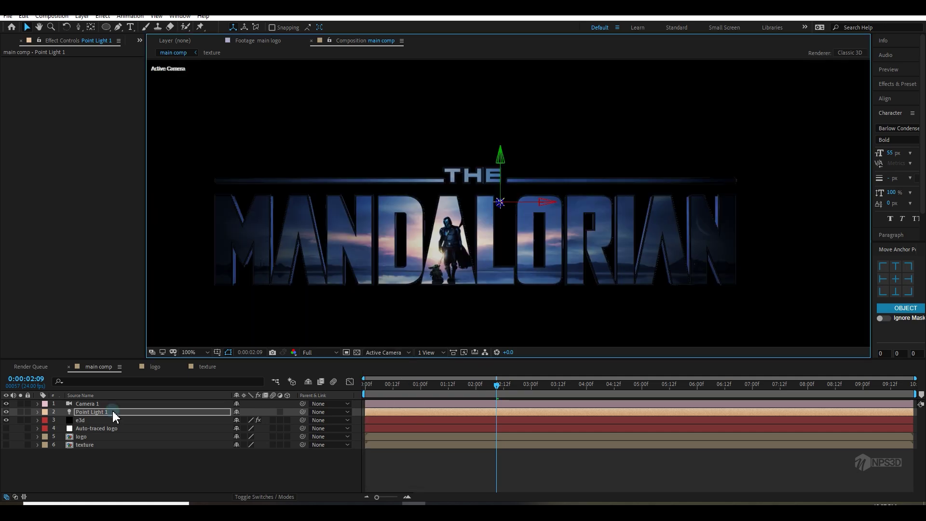
- Change the point light's colour to light grey BABABA
{"action": "double_click", "coordinate": [113, 412]}
{"action": "left_click", "coordinate": [116, 123]}
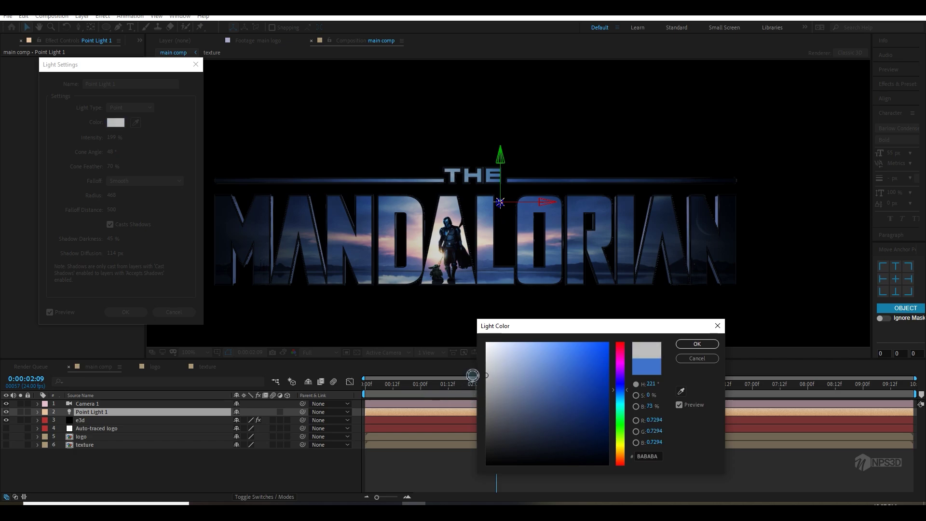
{"action": "left_click", "coordinate": [684, 344]}
{"action": "left_click", "coordinate": [126, 312]}
- Add a light grey spot light with 199% intensity, 48° cone angle, 70% cone feather and Smooth falloff
{"action": "right_click", "coordinate": [218, 473]}
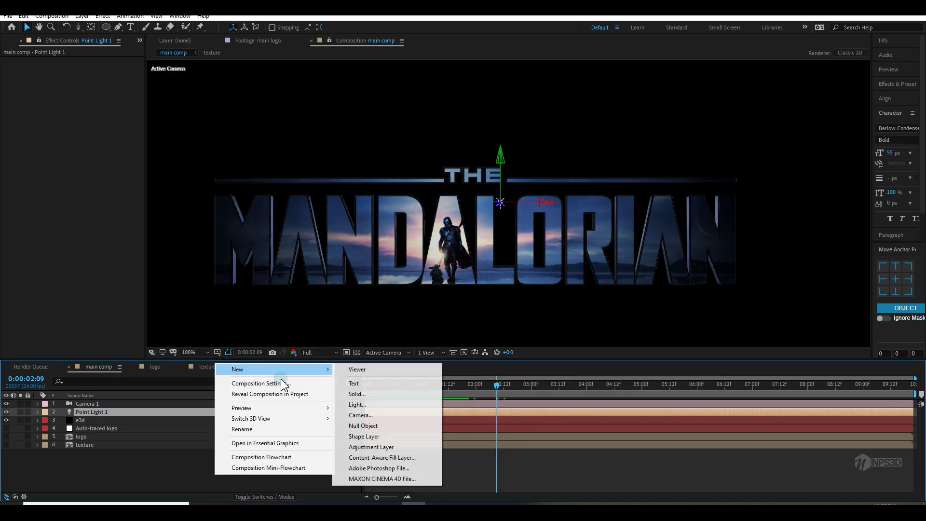
{"action": "left_click", "coordinate": [358, 405]}
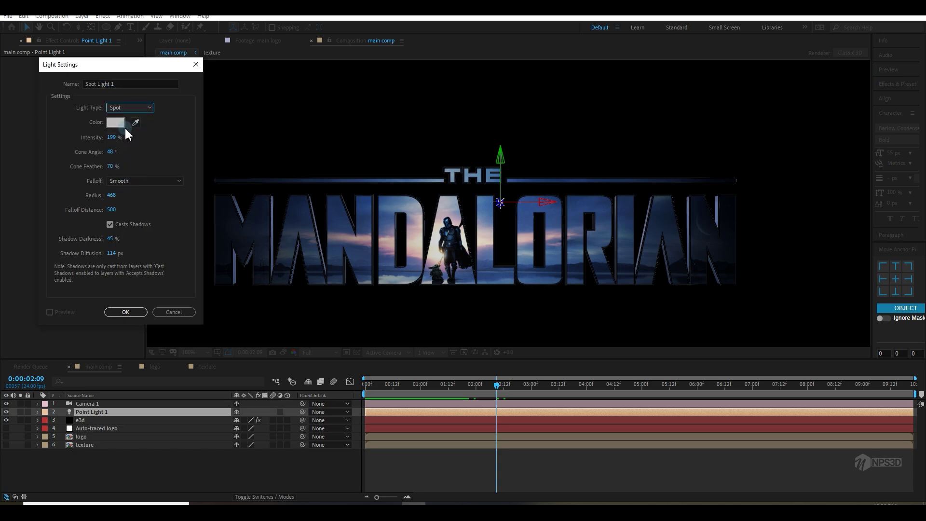
{"action": "left_click", "coordinate": [125, 312]}
- Keyframe the spot light's Intensity from 0% at 0:00:00:11 to 100% at 2 seconds
{"action": "mouse_move", "coordinate": [467, 389]}
{"action": "left_mouse_down"}
{"action": "mouse_move", "coordinate": [382, 389]}
{"action": "mouse_move", "coordinate": [455, 392]}
{"action": "left_mouse_up"}
{"action": "key", "text": "t"}
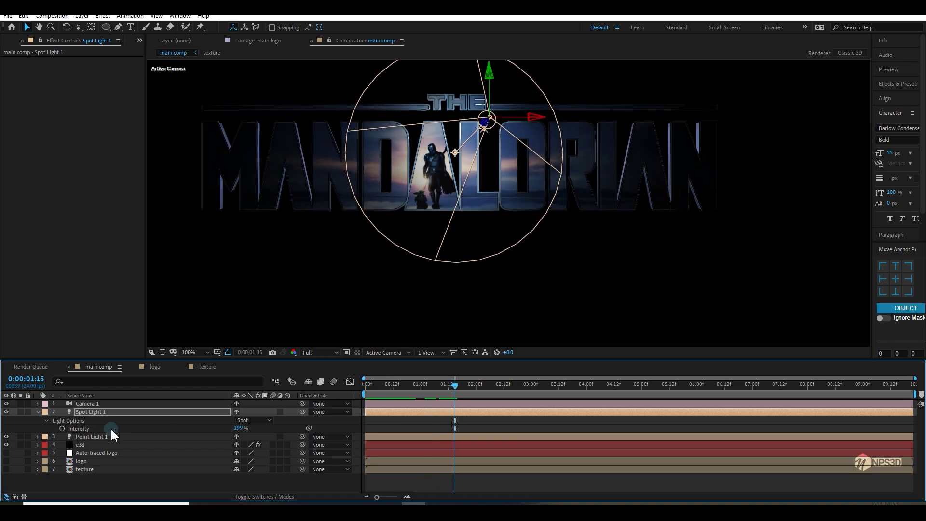
{"action": "key", "text": "Home"}
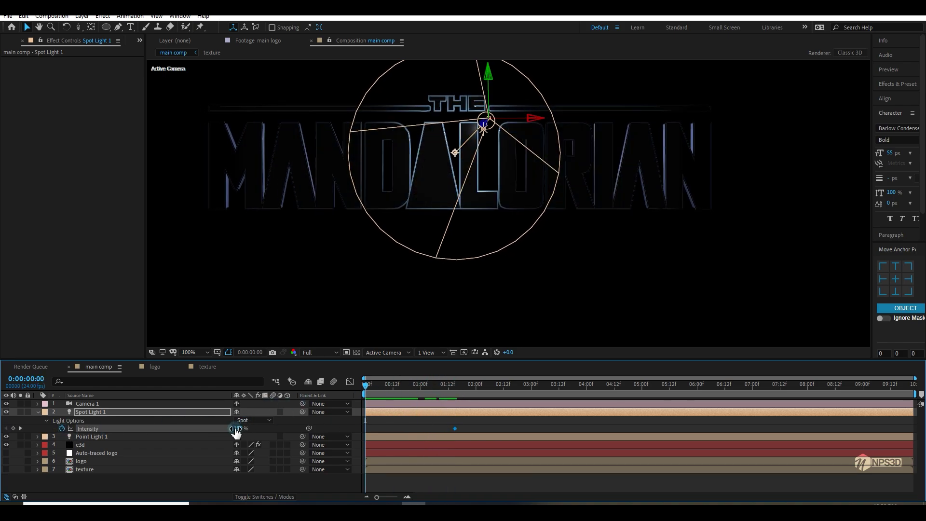
{"action": "key", "text": "Return"}
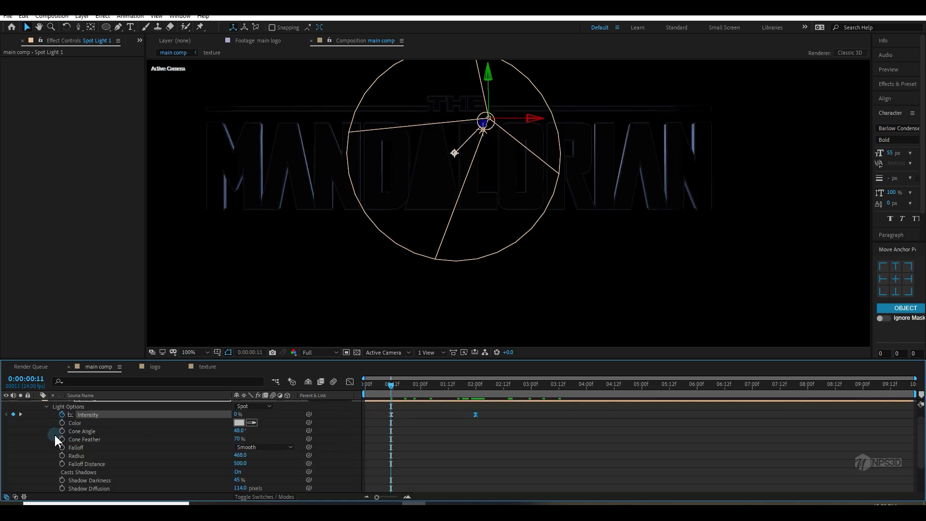
- Keyframe the spot light's Cone Angle from 24° at 0:00:00:11 to about 86° at 0:00:03:05
{"action": "left_click_drag", "start_coordinate": [236, 435], "coordinate": [229, 435]}
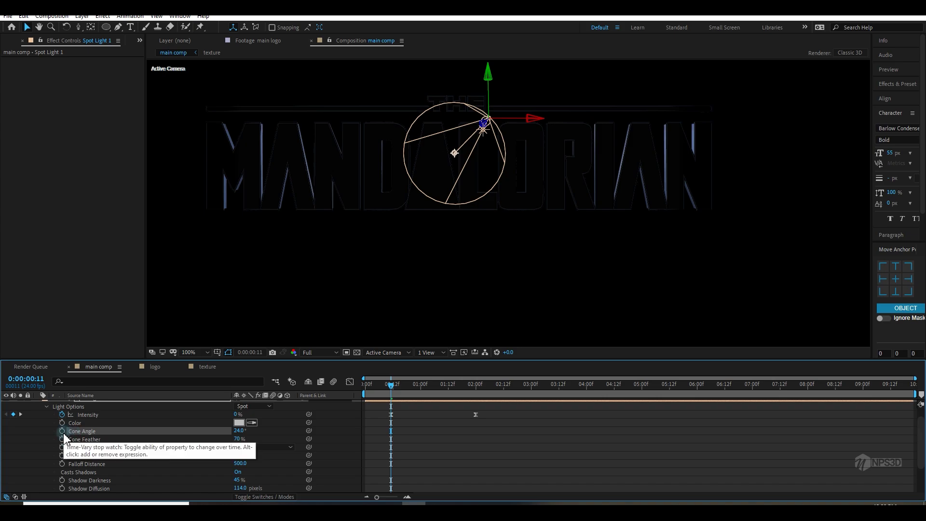
{"action": "left_click", "coordinate": [62, 432]}
{"action": "left_click_drag", "start_coordinate": [400, 390], "coordinate": [542, 395]}
{"action": "left_click_drag", "start_coordinate": [240, 431], "coordinate": [263, 428]}
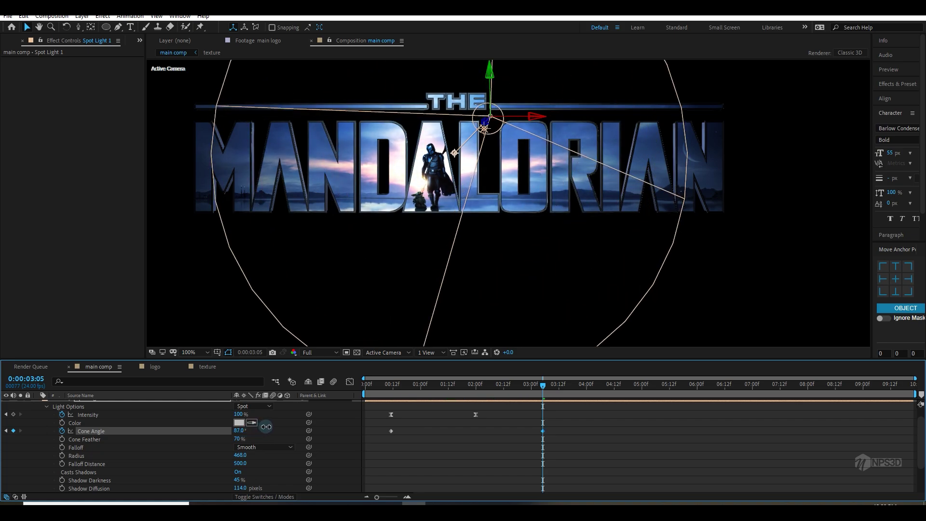
- Move the second Cone Angle keyframe to 0:00:02:04 and apply Easy Ease to both keyframes
{"action": "left_click_drag", "start_coordinate": [449, 391], "coordinate": [465, 393]}
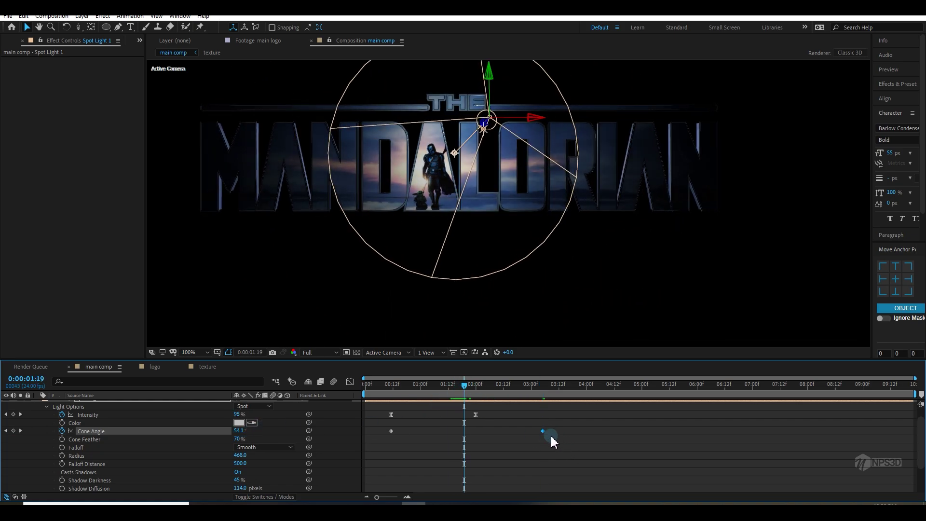
{"action": "left_click_drag", "start_coordinate": [543, 432], "coordinate": [485, 432]}
{"action": "left_click", "coordinate": [483, 386]}
{"action": "left_click_drag", "start_coordinate": [488, 393], "coordinate": [485, 393]}
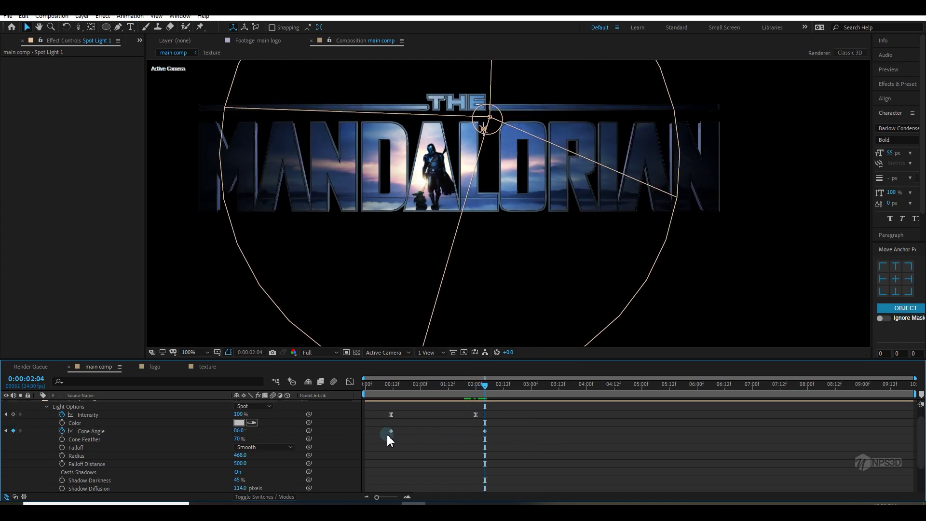
{"action": "right_click", "coordinate": [391, 431]}
{"action": "mouse_move", "coordinate": [485, 424]}
{"action": "left_click", "coordinate": [557, 361]}
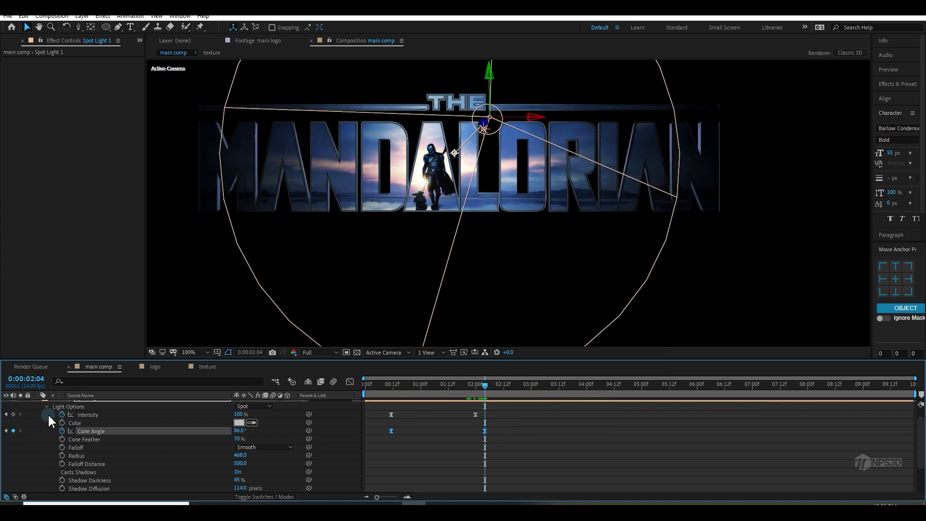
- Collapse the spot light's properties and preview the lighting animation from the first frame
{"action": "left_click", "coordinate": [46, 406]}
{"action": "left_click", "coordinate": [37, 412]}
{"action": "left_click_drag", "start_coordinate": [370, 388], "coordinate": [363, 388]}
{"action": "key", "text": "space"}
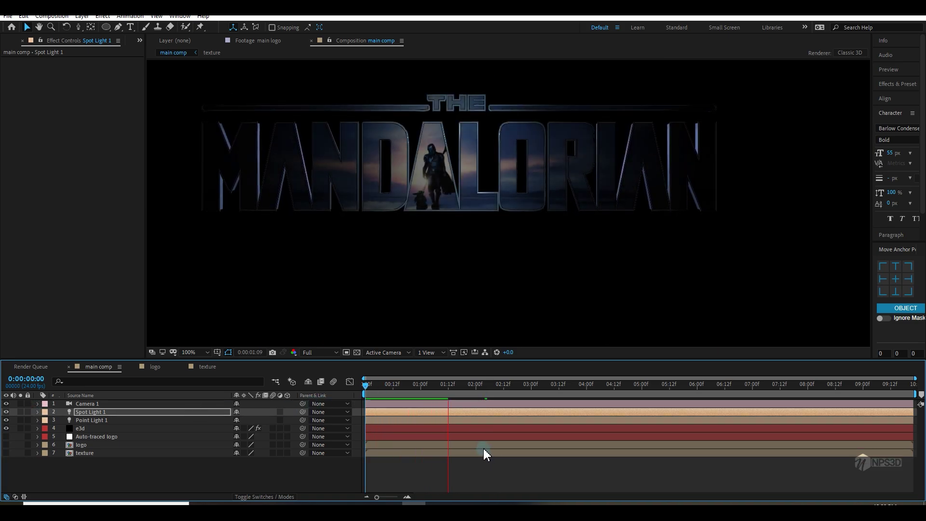
{"action": "scroll", "coordinate": [443, 270], "scroll_direction": "down", "scroll_amount": 2}
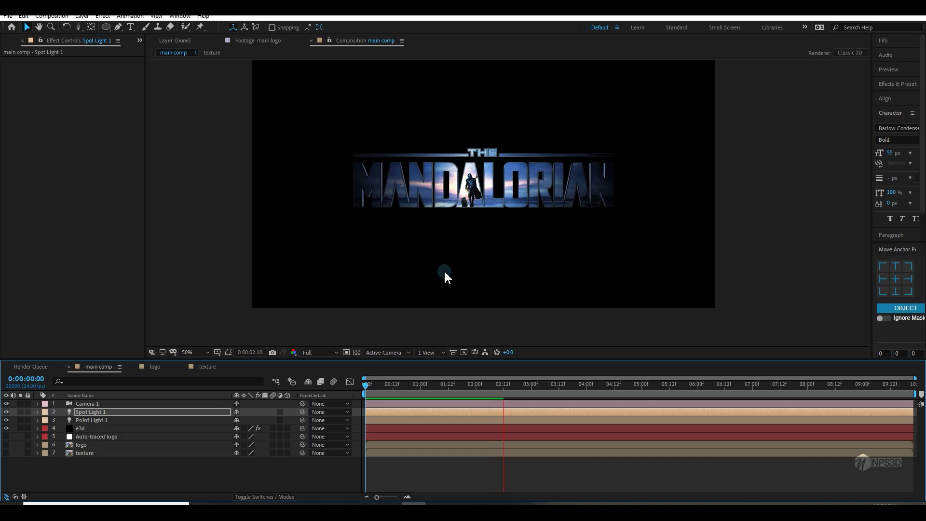
{"action": "left_click", "coordinate": [519, 387]}
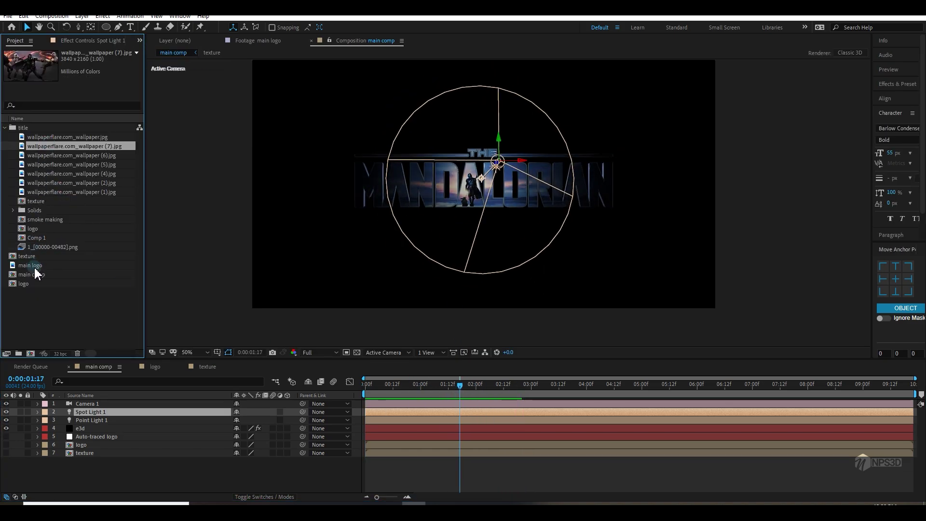
- Add the main logo image as the top layer of the main comp and mask it to the STAR WARS wordmark with a rectangle
{"action": "left_click_drag", "start_coordinate": [34, 266], "coordinate": [465, 241]}
{"action": "left_click", "coordinate": [263, 402]}
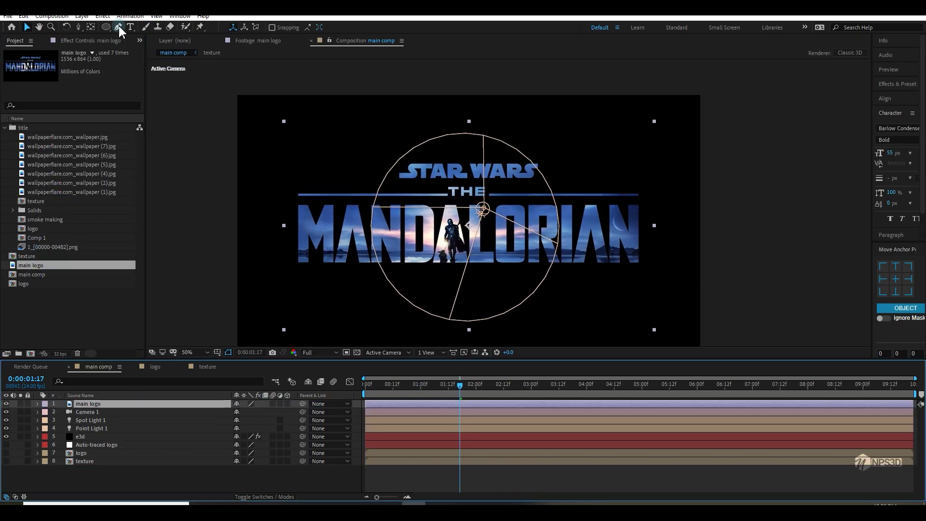
{"action": "left_click", "coordinate": [107, 27]}
{"action": "left_click_drag", "start_coordinate": [380, 140], "coordinate": [548, 181]}
- Make the main logo layer 3D and collapse its properties
{"action": "left_click", "coordinate": [287, 404]}
{"action": "key", "text": "a"}
{"action": "key", "text": "a"}
{"action": "left_click", "coordinate": [238, 444]}
{"action": "left_click", "coordinate": [38, 404]}
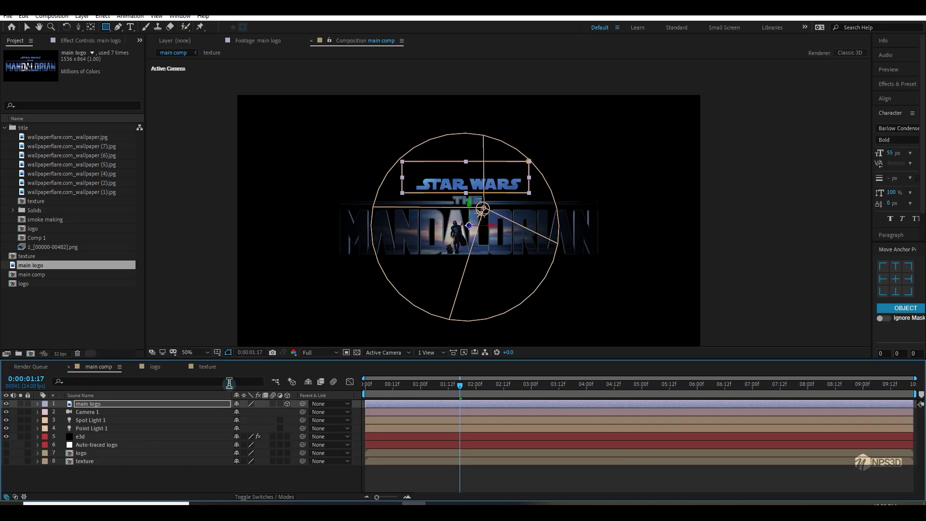
- Centre the main logo layer's anchor point on the masked STAR WARS wordmark
{"action": "key", "text": "space"}
{"action": "left_click_drag", "start_coordinate": [530, 385], "coordinate": [561, 385]}
{"action": "scroll", "coordinate": [237, 343], "scroll_direction": "up", "scroll_amount": 1}
{"action": "left_click", "coordinate": [896, 279]}
{"action": "key", "text": "v"}
{"action": "key", "text": "a"}
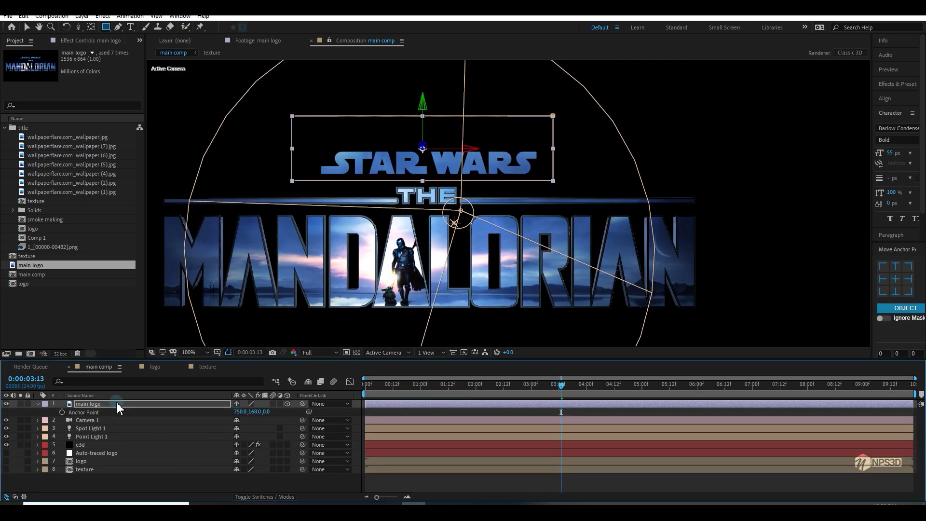
- Apply Linear Wipe to the main logo layer and keyframe its Transition Completion from 100% between about 0:00:02:12 and 0:00:04:12
{"action": "left_click", "coordinate": [90, 41]}
{"action": "key", "text": "ctrl+space"}
{"action": "type", "text": "lin"}
{"action": "key", "text": "Return"}
{"action": "left_click", "coordinate": [82, 71]}
{"action": "mouse_move", "coordinate": [82, 72]}
{"action": "left_mouse_down"}
{"action": "mouse_move", "coordinate": [122, 73]}
{"action": "mouse_move", "coordinate": [76, 74]}
{"action": "left_mouse_up"}
{"action": "left_click", "coordinate": [504, 388]}
{"action": "left_click", "coordinate": [20, 69]}
{"action": "left_click", "coordinate": [613, 386]}
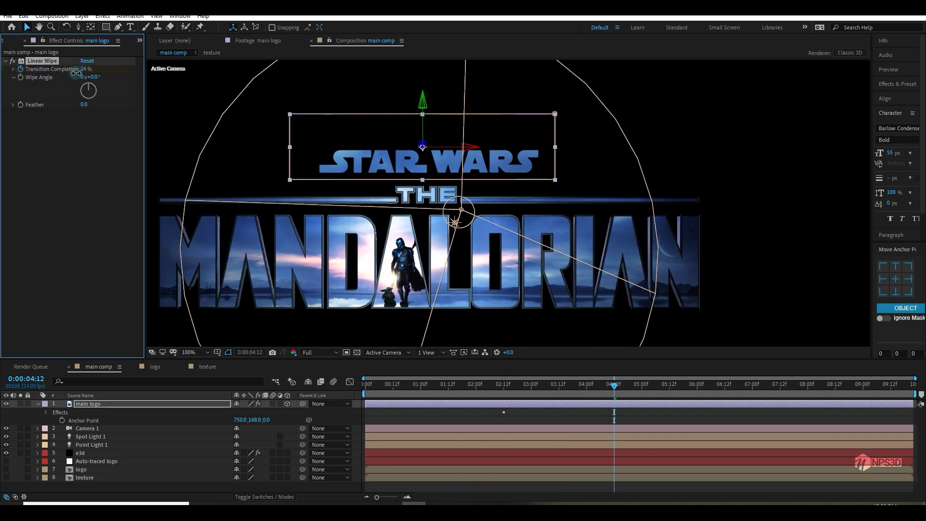
- Set the Linear Wipe feather to 290 and preview the STAR WARS reveal from the first frame
{"action": "left_click_drag", "start_coordinate": [120, 95], "coordinate": [52, 107]}
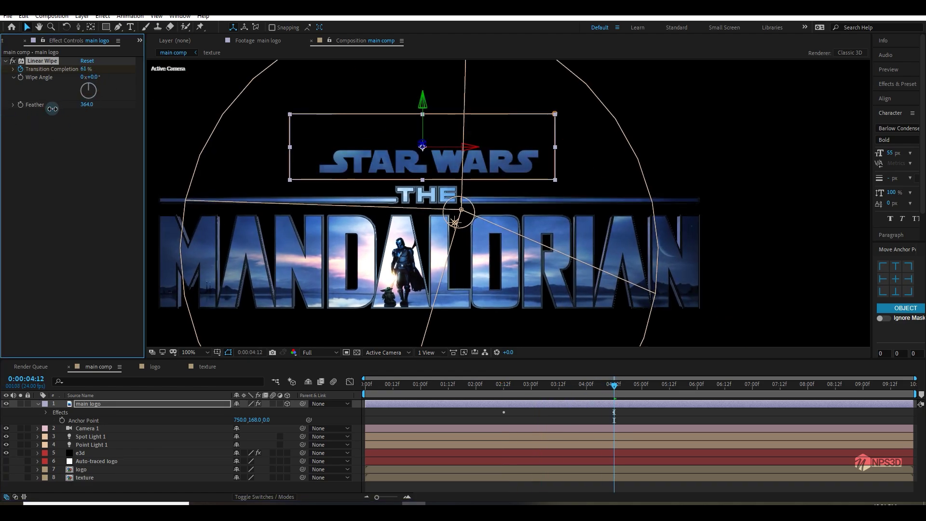
{"action": "left_click", "coordinate": [502, 387]}
{"action": "key", "text": "space"}
{"action": "key", "text": "comma"}
{"action": "left_click", "coordinate": [671, 388]}
{"action": "key", "text": "u"}
{"action": "key", "text": "Home"}
{"action": "key", "text": "space"}
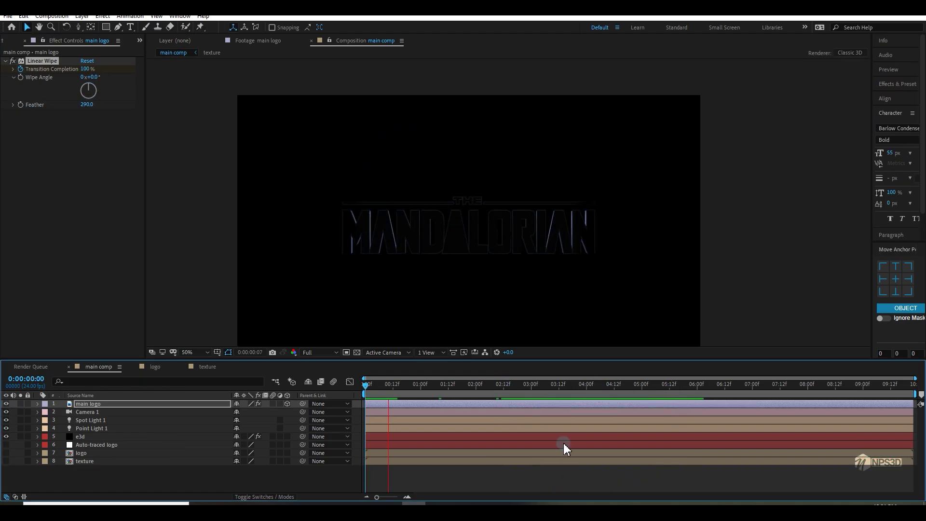
{"action": "key", "text": "space"}
- Open the e3d layer's Element scene and adjust Expand Edges on the bevel model's Default (copy) material while inspecting the letter edges
{"action": "scroll", "coordinate": [422, 241], "scroll_direction": "up", "scroll_amount": 2}
{"action": "left_click", "coordinate": [80, 437]}
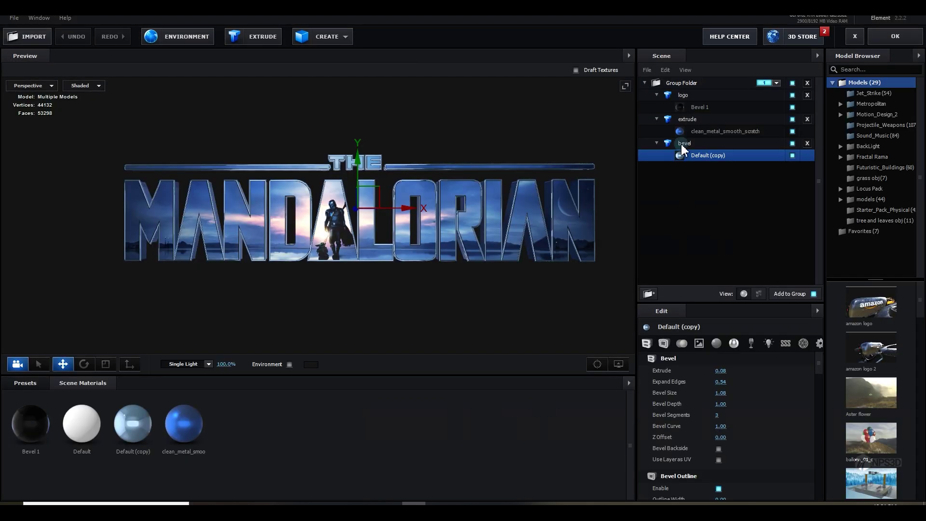
{"action": "left_click_drag", "start_coordinate": [337, 217], "coordinate": [427, 182]}
{"action": "left_click", "coordinate": [700, 107]}
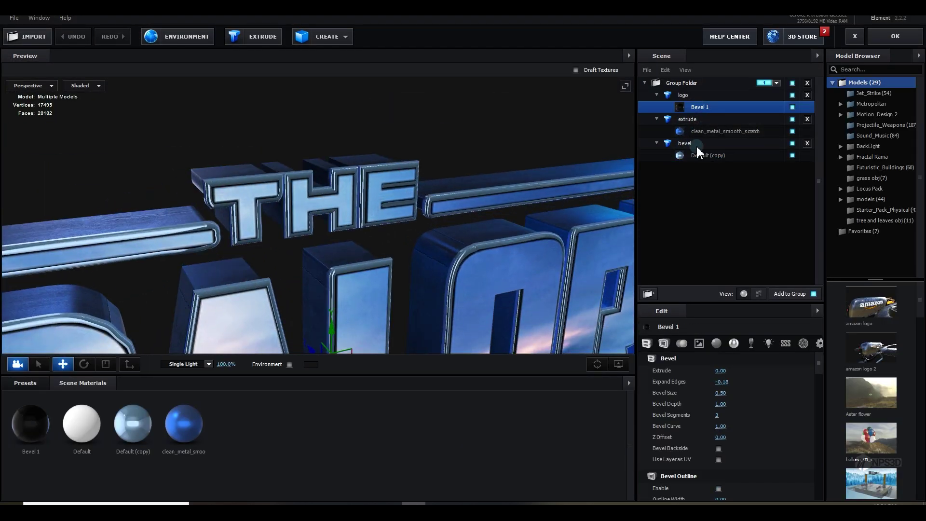
{"action": "left_click", "coordinate": [702, 154]}
{"action": "left_click_drag", "start_coordinate": [723, 382], "coordinate": [697, 385]}
{"action": "left_click_drag", "start_coordinate": [439, 265], "coordinate": [463, 262]}
{"action": "mouse_move", "coordinate": [721, 382]}
{"action": "left_mouse_down"}
{"action": "mouse_move", "coordinate": [705, 387]}
{"action": "mouse_move", "coordinate": [727, 392]}
{"action": "left_mouse_up"}
{"action": "scroll", "coordinate": [409, 254], "scroll_direction": "down", "scroll_amount": 5}
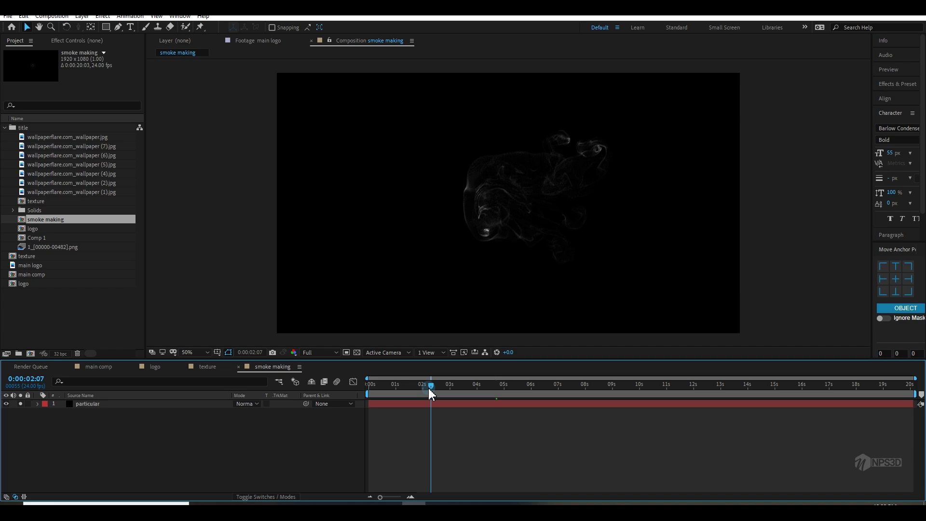
- Examine the smoke making comp's motion and the particular layer's Form settings, including the base form in the Designer
{"action": "left_click_drag", "start_coordinate": [427, 386], "coordinate": [377, 395]}
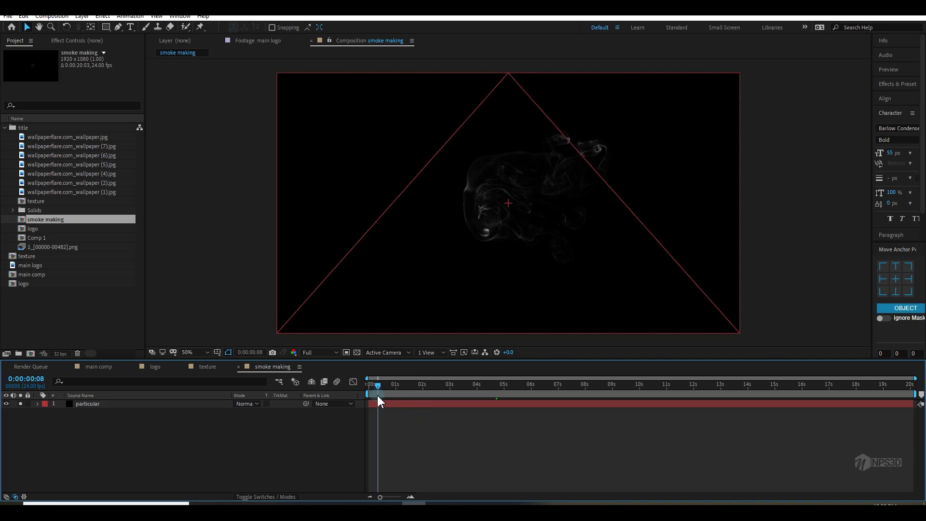
{"action": "left_click_drag", "start_coordinate": [504, 392], "coordinate": [512, 386]}
{"action": "left_click", "coordinate": [88, 404]}
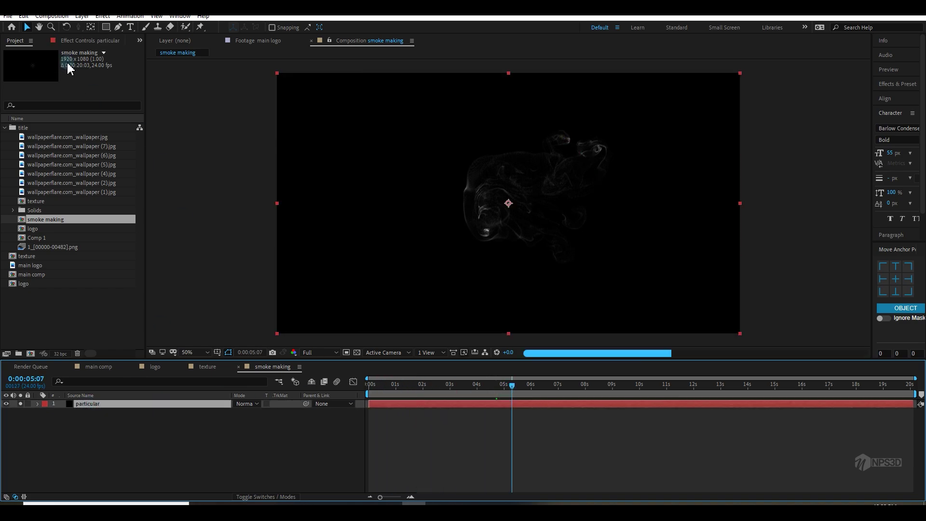
{"action": "left_click", "coordinate": [70, 42]}
{"action": "left_click", "coordinate": [6, 69]}
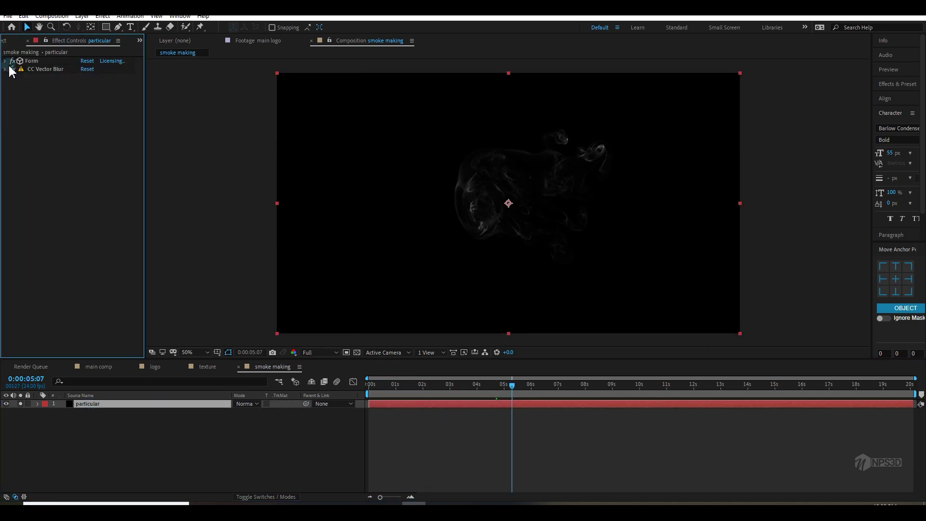
{"action": "left_click", "coordinate": [6, 62]}
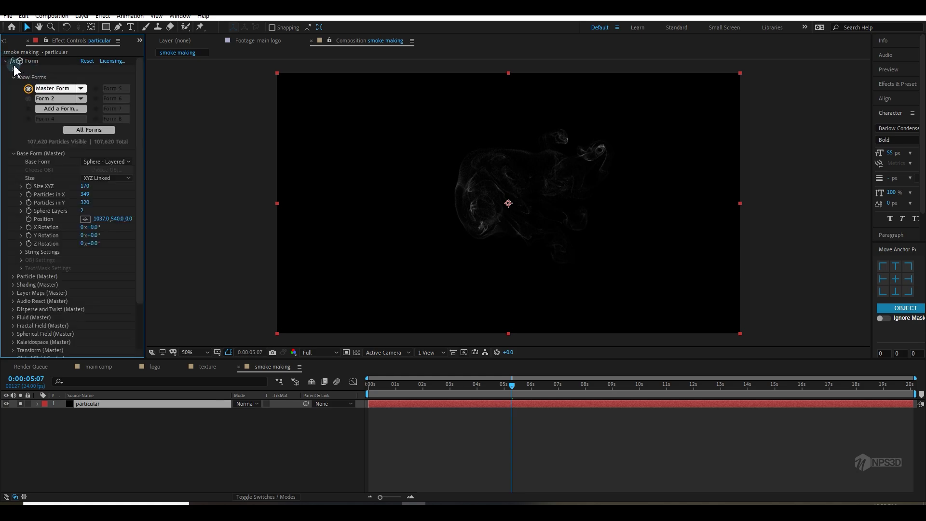
{"action": "left_click", "coordinate": [61, 94]}
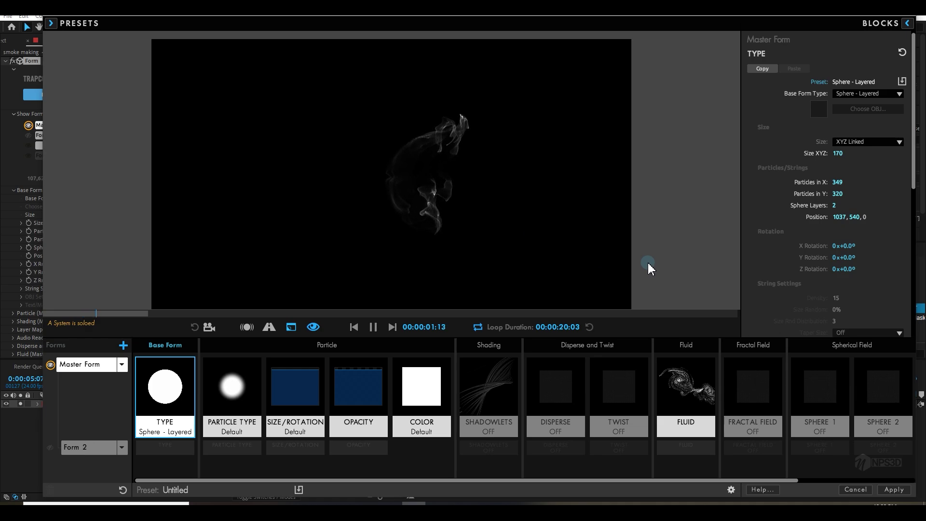
{"action": "left_click", "coordinate": [895, 490]}
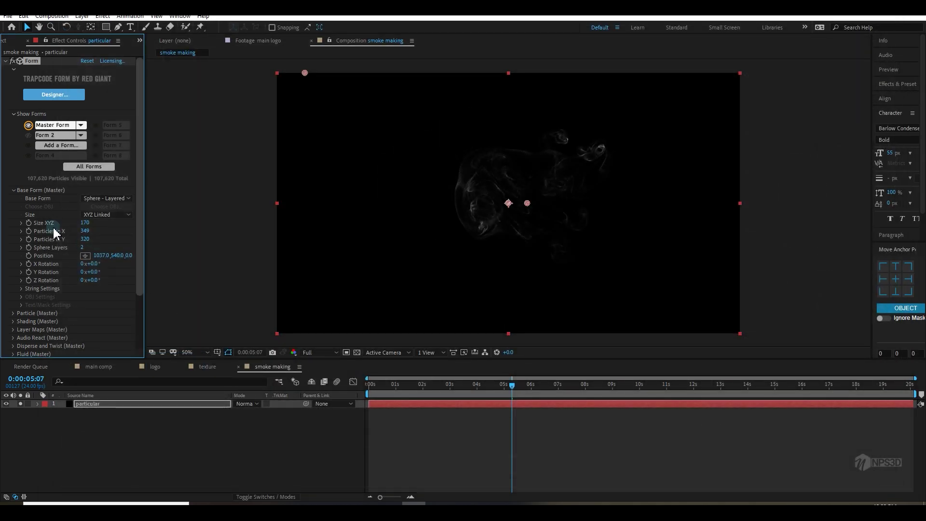
- Collapse the Form effect and turn on CC Vector Blur for the particular layer
{"action": "left_click", "coordinate": [5, 61]}
{"action": "scroll", "coordinate": [641, 249], "scroll_direction": "up", "scroll_amount": 1}
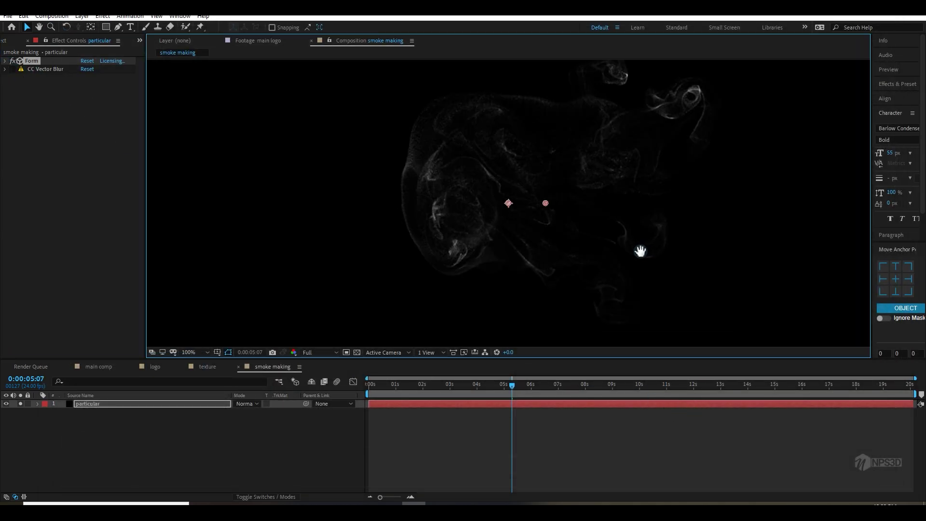
{"action": "left_click_drag", "start_coordinate": [641, 250], "coordinate": [628, 254]}
{"action": "left_click", "coordinate": [319, 353]}
{"action": "left_click", "coordinate": [317, 372]}
{"action": "left_click", "coordinate": [13, 70]}
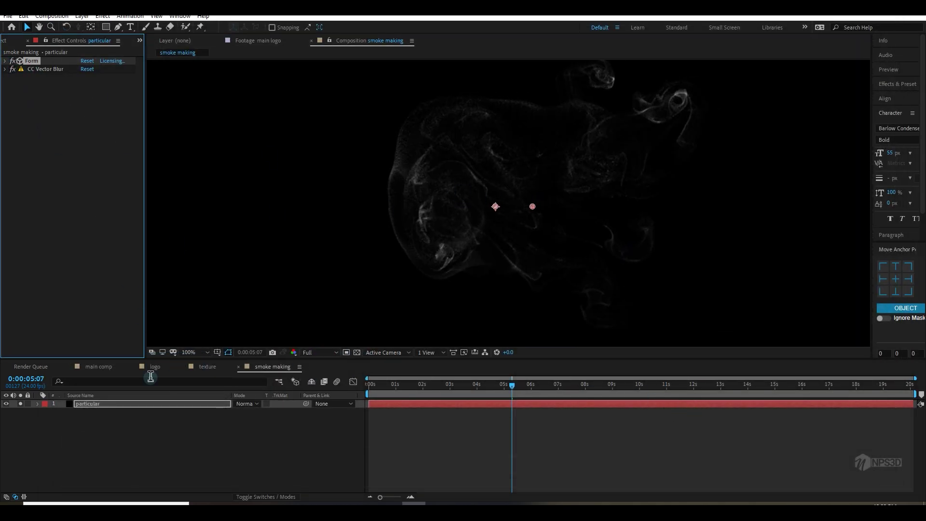
- Check the smoke making entry in the render queue and the footage interpretation of the rendered PNG sequence
{"action": "left_click", "coordinate": [207, 367]}
{"action": "left_click", "coordinate": [31, 366]}
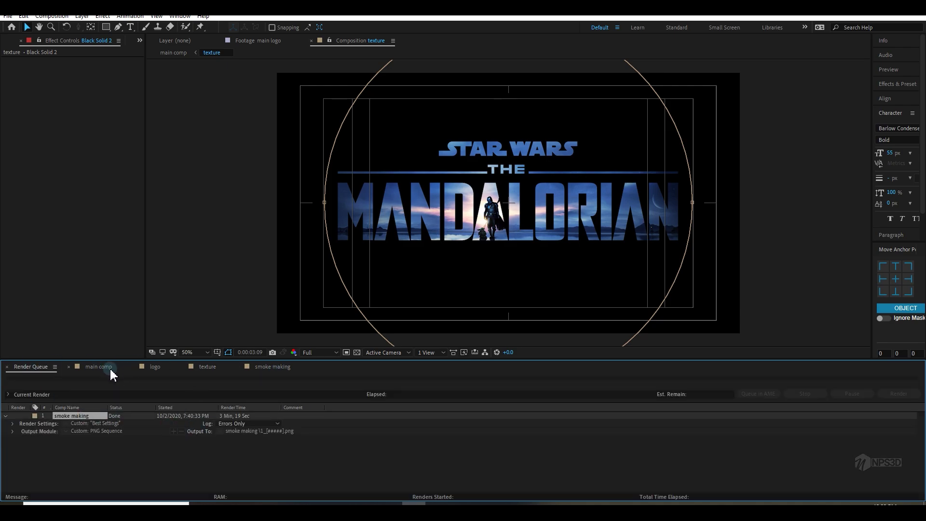
{"action": "left_click", "coordinate": [155, 366]}
{"action": "left_click", "coordinate": [4, 40]}
{"action": "right_click", "coordinate": [43, 246]}
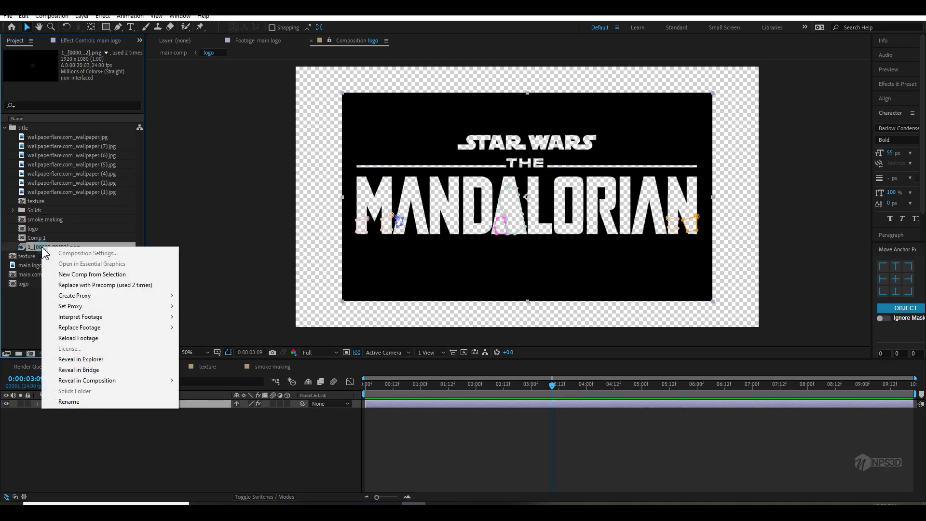
{"action": "mouse_move", "coordinate": [87, 316]}
{"action": "left_click", "coordinate": [217, 316]}
{"action": "left_click", "coordinate": [538, 429]}
{"action": "left_click", "coordinate": [219, 368]}
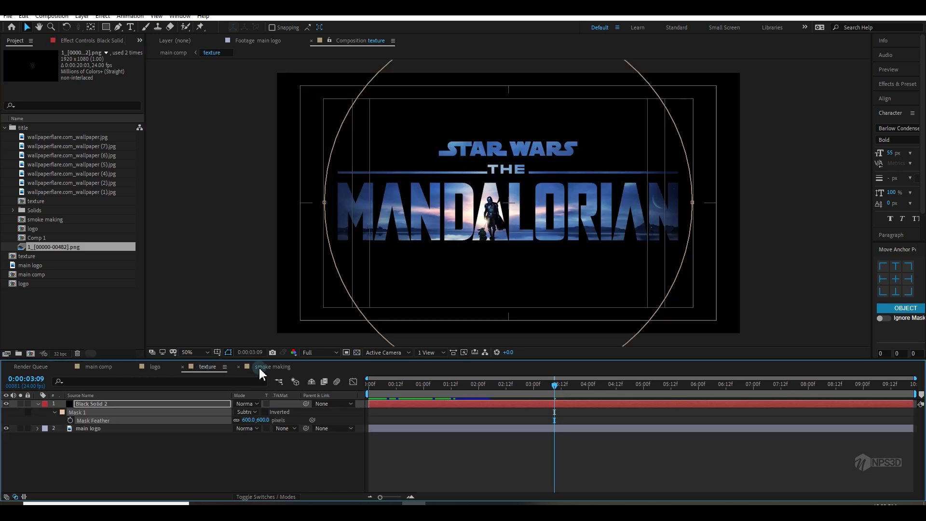
{"action": "left_click", "coordinate": [118, 367]}
{"action": "left_click_drag", "start_coordinate": [38, 248], "coordinate": [437, 371]}
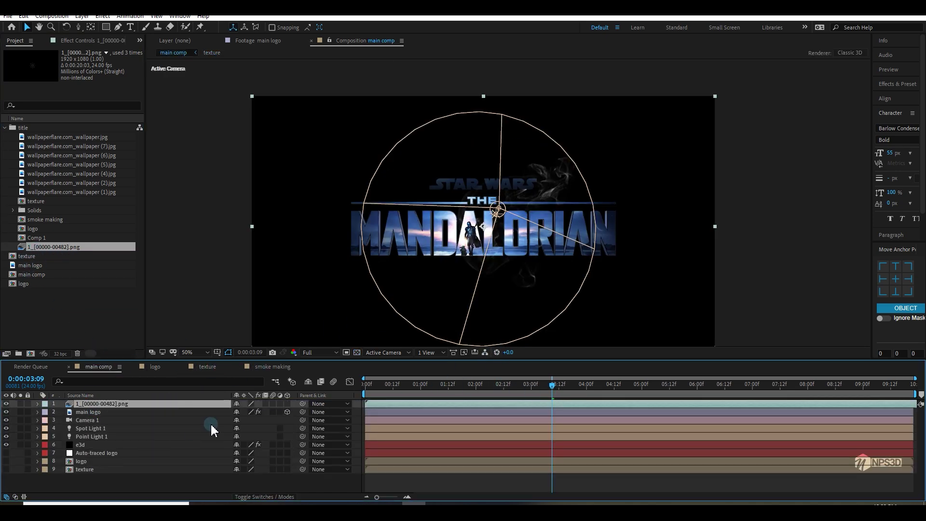
{"action": "key", "text": "s"}
{"action": "left_click_drag", "start_coordinate": [261, 412], "coordinate": [248, 412]}
{"action": "left_click_drag", "start_coordinate": [452, 193], "coordinate": [371, 226]}
- Rotate and reposition the smoke layer so its wisps surround the left end of the MANDALORIAN lettering
{"action": "key", "text": "q"}
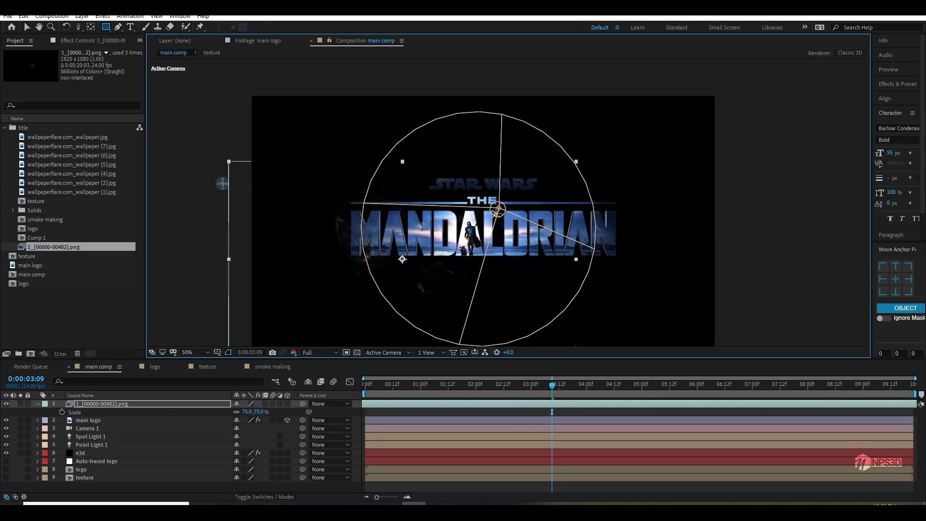
{"action": "key", "text": "w"}
{"action": "left_click_drag", "start_coordinate": [235, 183], "coordinate": [278, 238]}
{"action": "key", "text": "v"}
{"action": "left_click", "coordinate": [616, 404]}
{"action": "left_click_drag", "start_coordinate": [410, 274], "coordinate": [423, 277]}
{"action": "key", "text": "w"}
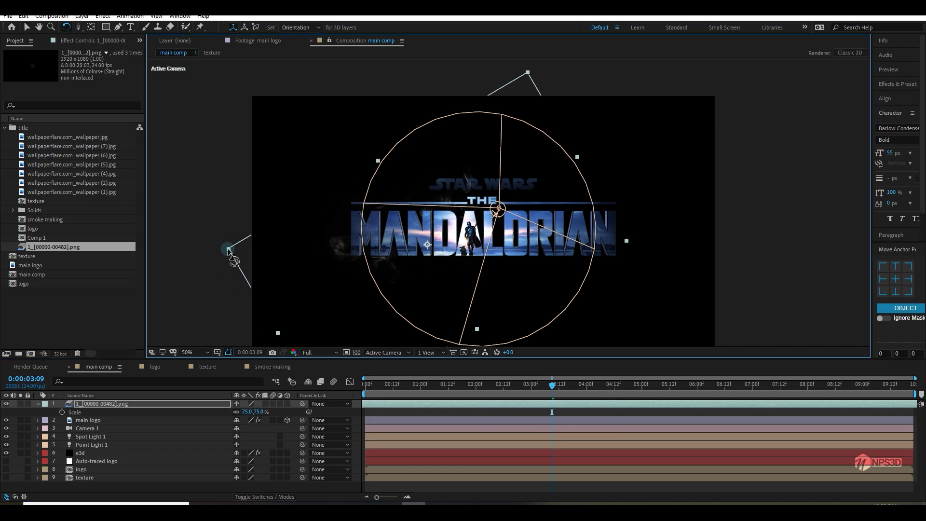
{"action": "left_click_drag", "start_coordinate": [227, 251], "coordinate": [229, 235]}
{"action": "key", "text": "v"}
- Apply a Tint effect to the smoke layer, mapping black to light lilac and white to blue
{"action": "left_click", "coordinate": [77, 41]}
{"action": "key", "text": "ctrl+space"}
{"action": "type", "text": "tin"}
{"action": "key", "text": "Return"}
{"action": "scroll", "coordinate": [345, 196], "scroll_direction": "up", "scroll_amount": 2}
{"action": "left_click_drag", "start_coordinate": [346, 197], "coordinate": [419, 262]}
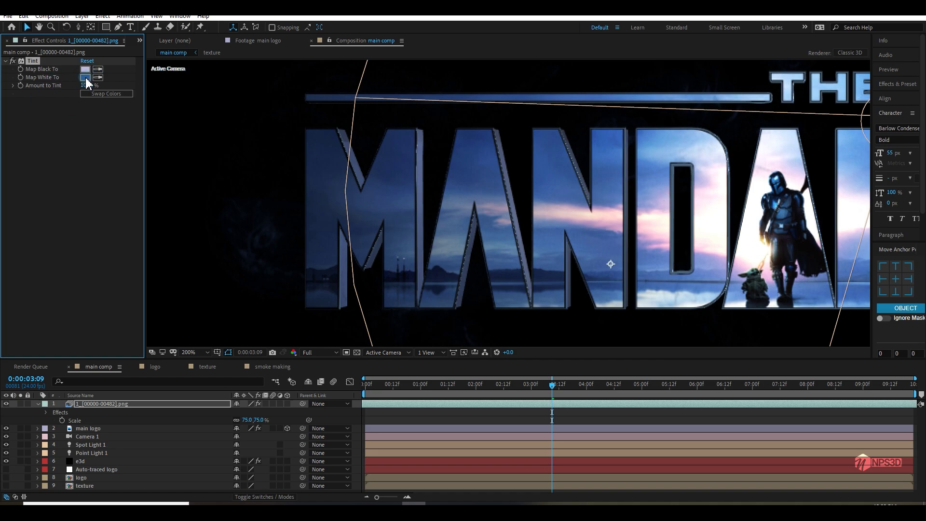
- Apply an Exposure effect to the smoke layer with exposure 2 and gamma correction 2.29
{"action": "key", "text": "ctrl+space"}
{"action": "type", "text": "exp"}
{"action": "key", "text": "Return"}
{"action": "left_click", "coordinate": [86, 126]}
{"action": "type", "text": "1"}
{"action": "left_click_drag", "start_coordinate": [87, 144], "coordinate": [151, 140]}
{"action": "scroll", "coordinate": [352, 241], "scroll_direction": "down", "scroll_amount": 1}
{"action": "left_click_drag", "start_coordinate": [351, 265], "coordinate": [400, 297]}
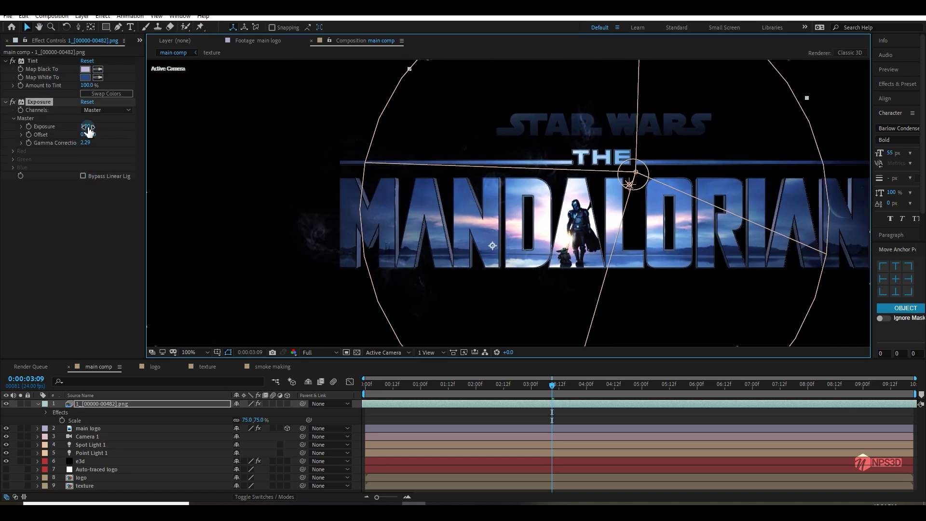
{"action": "left_click", "coordinate": [87, 126]}
{"action": "type", "text": "2"}
- Keyframe the smoke layer's opacity from 0% at 0:00:01:00 to 100% at 0:00:02:11
{"action": "left_click_drag", "start_coordinate": [464, 386], "coordinate": [365, 385]}
{"action": "scroll", "coordinate": [457, 289], "scroll_direction": "down", "scroll_amount": 1}
{"action": "left_click_drag", "start_coordinate": [456, 289], "coordinate": [395, 289]}
{"action": "scroll", "coordinate": [395, 289], "scroll_direction": "up", "scroll_amount": 1}
{"action": "left_click", "coordinate": [501, 387]}
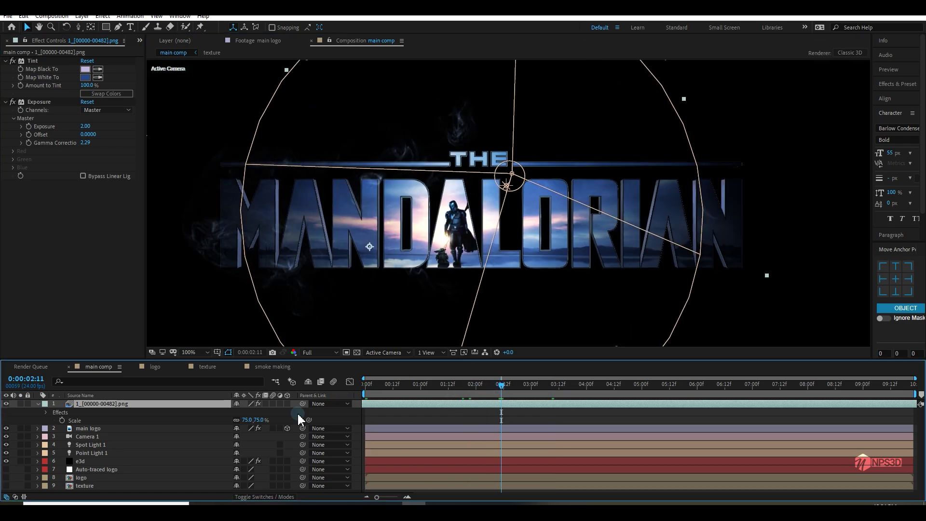
{"action": "left_click", "coordinate": [38, 404]}
{"action": "key", "text": "t"}
{"action": "left_click", "coordinate": [63, 412]}
{"action": "left_click", "coordinate": [421, 387]}
{"action": "left_click_drag", "start_coordinate": [237, 412], "coordinate": [105, 418]}
- Ease both opacity keyframes of the smoke layer and preview the fade-in
{"action": "right_click", "coordinate": [424, 411]}
{"action": "left_click", "coordinate": [459, 409]}
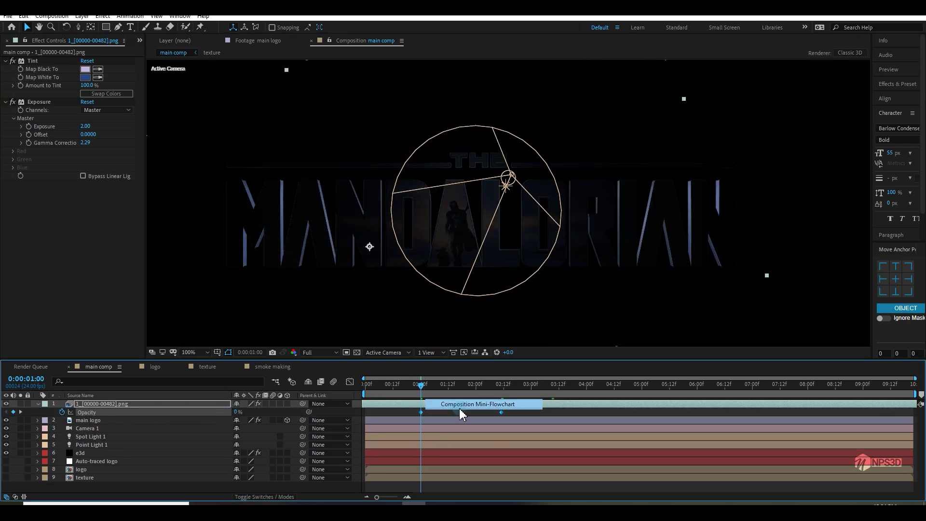
{"action": "left_click_drag", "start_coordinate": [513, 409], "coordinate": [417, 415]}
{"action": "right_click", "coordinate": [420, 413]}
{"action": "mouse_move", "coordinate": [470, 410]}
{"action": "left_click", "coordinate": [562, 438]}
{"action": "left_click_drag", "start_coordinate": [487, 388], "coordinate": [413, 390]}
{"action": "key", "text": "space"}
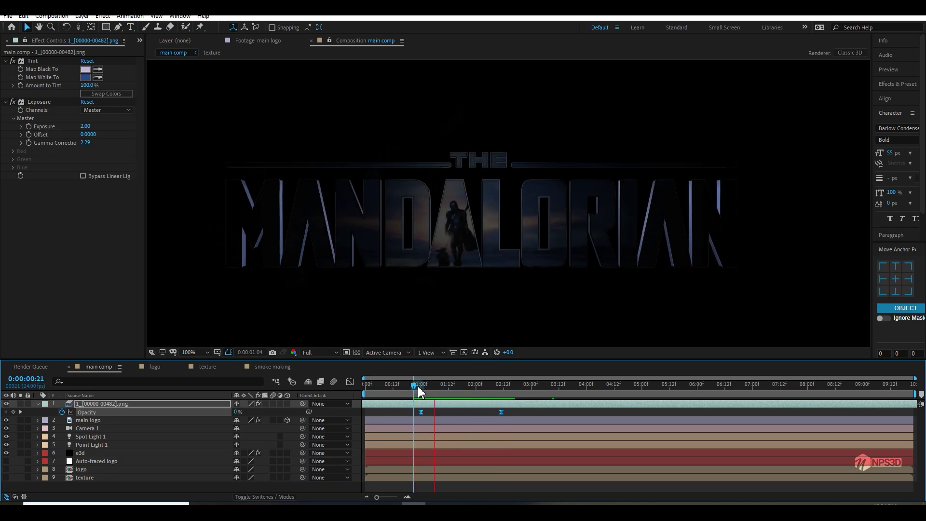
{"action": "key", "text": "space"}
{"action": "key", "text": "comma"}
- Duplicate the smoke layer, flip the copy horizontally, and place and rotate it at the logo's right end
{"action": "key", "text": "ctrl+d"}
{"action": "right_click", "coordinate": [164, 406]}
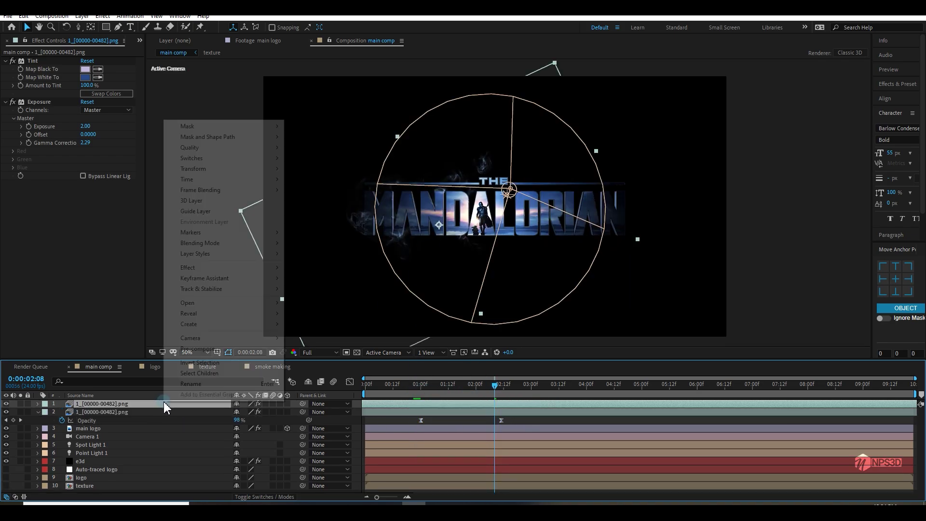
{"action": "left_click", "coordinate": [317, 318]}
{"action": "key", "text": "w"}
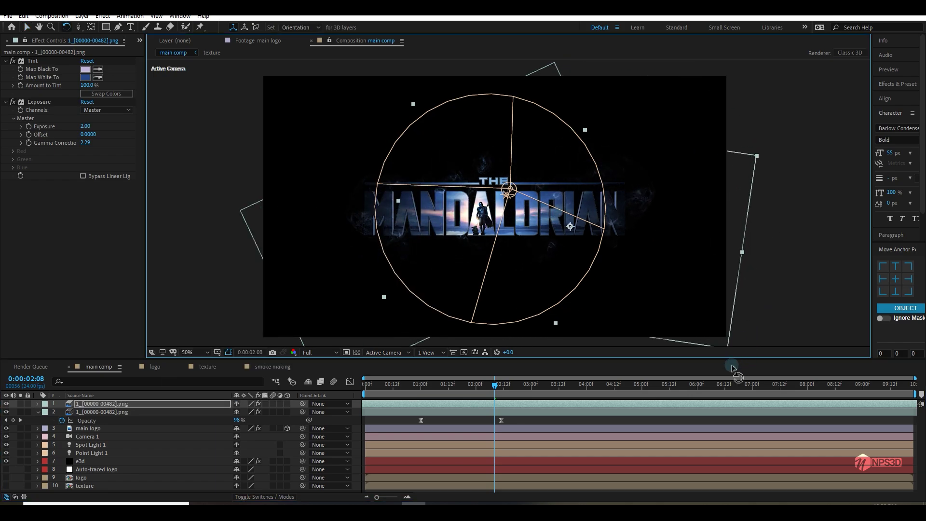
{"action": "left_click_drag", "start_coordinate": [731, 366], "coordinate": [710, 392]}
- Try to delay the flipped smoke copy's opacity keyframes and undo the change
{"action": "key", "text": "u"}
{"action": "left_click_drag", "start_coordinate": [517, 414], "coordinate": [413, 410]}
{"action": "left_click_drag", "start_coordinate": [421, 413], "coordinate": [553, 403]}
{"action": "left_click", "coordinate": [435, 410]}
{"action": "key", "text": "ctrl+z"}
- Move and rotate the flipped smoke copy closer to the right end of the lettering and preview the animation
{"action": "left_click", "coordinate": [416, 389]}
{"action": "key", "text": "space"}
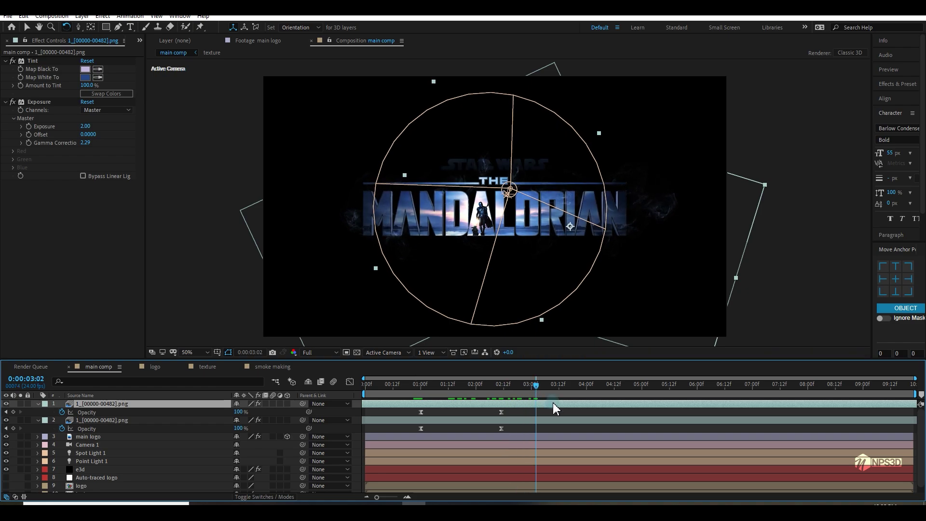
{"action": "left_click_drag", "start_coordinate": [669, 231], "coordinate": [648, 226]}
{"action": "key", "text": "v"}
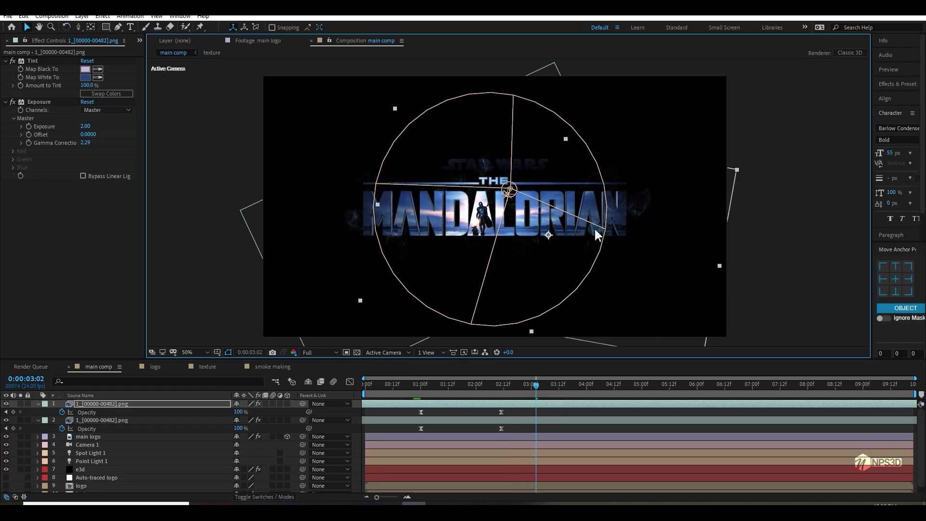
{"action": "key", "text": "space"}
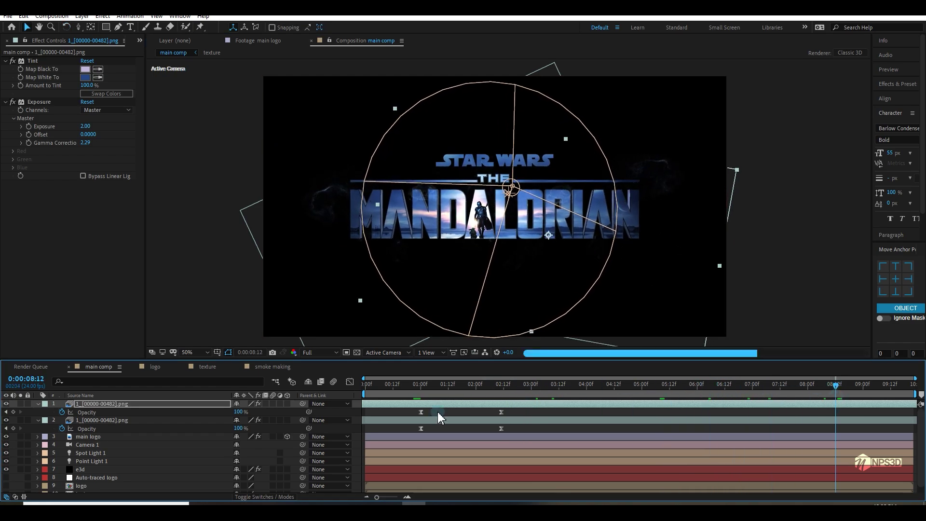
- Duplicate the smoke layer again, then rotate the new copy and place it over the middle of the logo
{"action": "left_click", "coordinate": [152, 405]}
{"action": "key", "text": "ctrl+d"}
{"action": "left_click_drag", "start_coordinate": [656, 196], "coordinate": [580, 245]}
{"action": "key", "text": "w"}
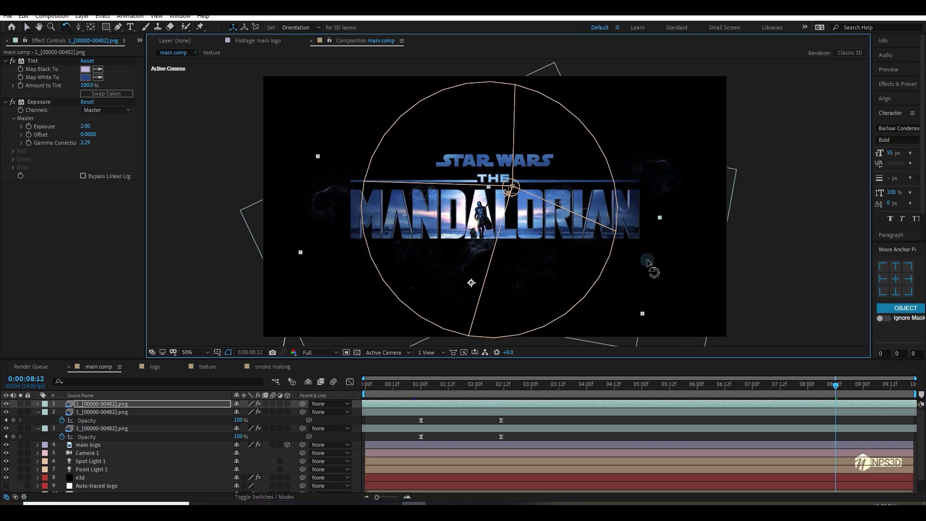
{"action": "left_click_drag", "start_coordinate": [648, 260], "coordinate": [596, 330]}
{"action": "key", "text": "v"}
{"action": "left_click_drag", "start_coordinate": [529, 261], "coordinate": [504, 181]}
- Try to delay the third smoke layer's opacity keyframes and move them back to start at 0:00:01:00
{"action": "key", "text": "u"}
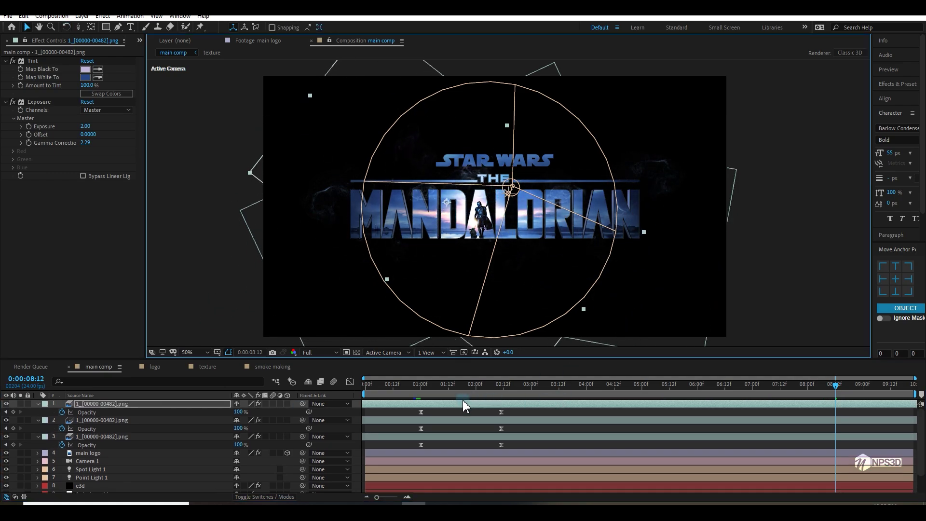
{"action": "left_click_drag", "start_coordinate": [517, 415], "coordinate": [411, 410]}
{"action": "left_click_drag", "start_coordinate": [422, 412], "coordinate": [569, 410]}
{"action": "left_click_drag", "start_coordinate": [482, 404], "coordinate": [369, 412]}
{"action": "left_click_drag", "start_coordinate": [516, 405], "coordinate": [623, 406]}
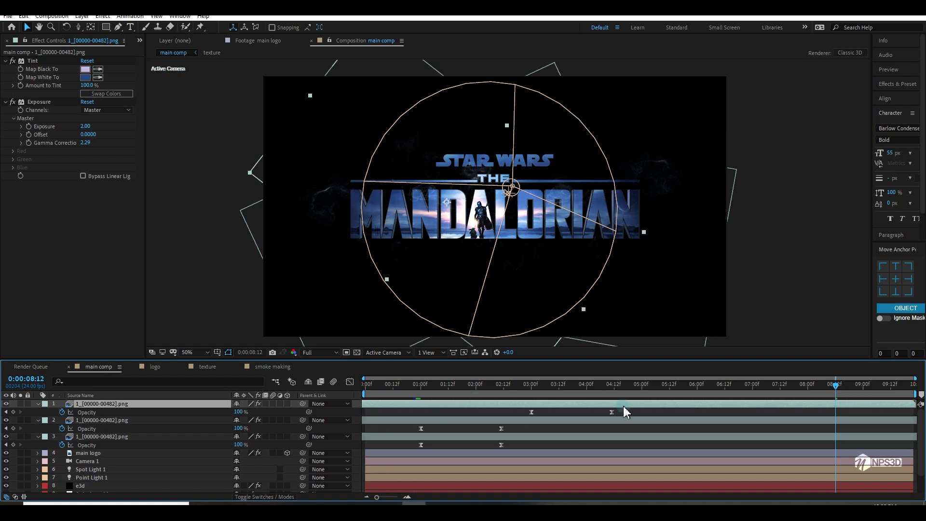
{"action": "left_click_drag", "start_coordinate": [533, 412], "coordinate": [421, 413]}
- Flip the third smoke layer horizontally and reposition it around the centre of the logo
{"action": "right_click", "coordinate": [518, 470]}
{"action": "mouse_move", "coordinate": [579, 235]}
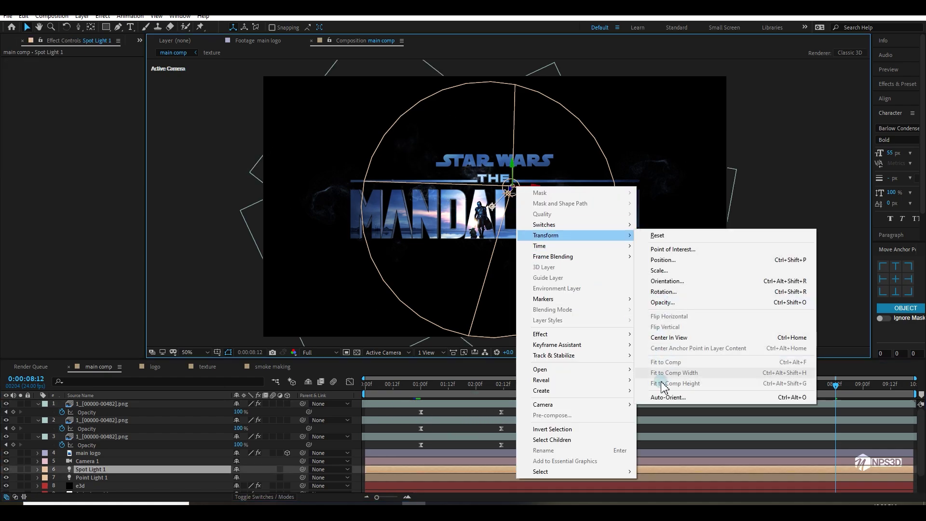
{"action": "right_click", "coordinate": [464, 198]}
{"action": "mouse_move", "coordinate": [528, 247]}
{"action": "left_click", "coordinate": [613, 328]}
{"action": "left_click_drag", "start_coordinate": [454, 266], "coordinate": [470, 217]}
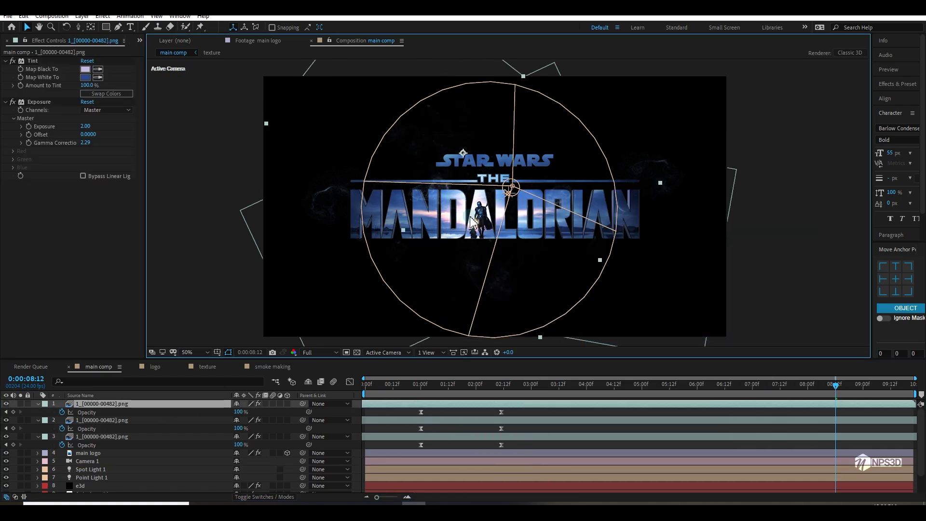
- Rotate the third smoke layer and move it below the Auto-traced logo layer in the layer stack
{"action": "key", "text": "w"}
{"action": "left_click_drag", "start_coordinate": [526, 222], "coordinate": [559, 147]}
{"action": "key", "text": "v"}
{"action": "left_click_drag", "start_coordinate": [99, 404], "coordinate": [124, 491]}
- Preview the smoke animation from the start, check the smoke on both sides of the logo, and save the project
{"action": "left_click_drag", "start_coordinate": [420, 385], "coordinate": [365, 386]}
{"action": "key", "text": "space"}
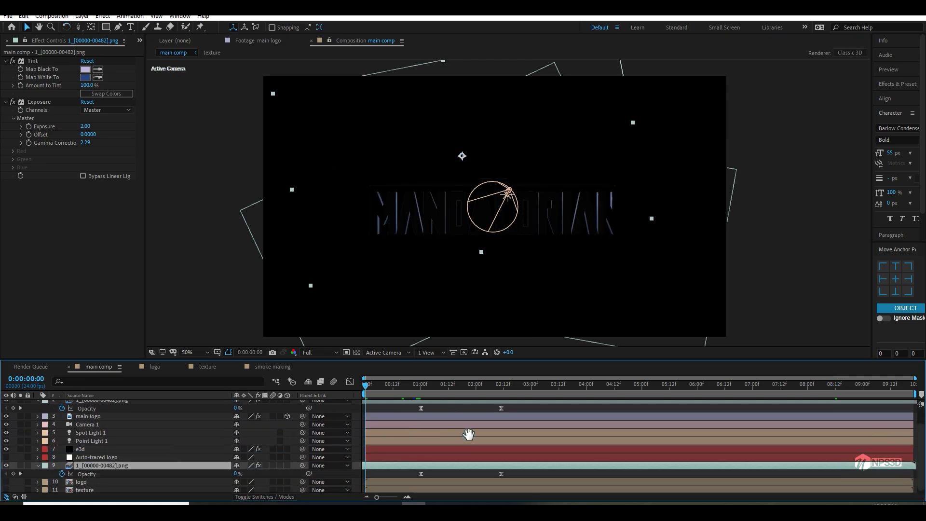
{"action": "key", "text": "space"}
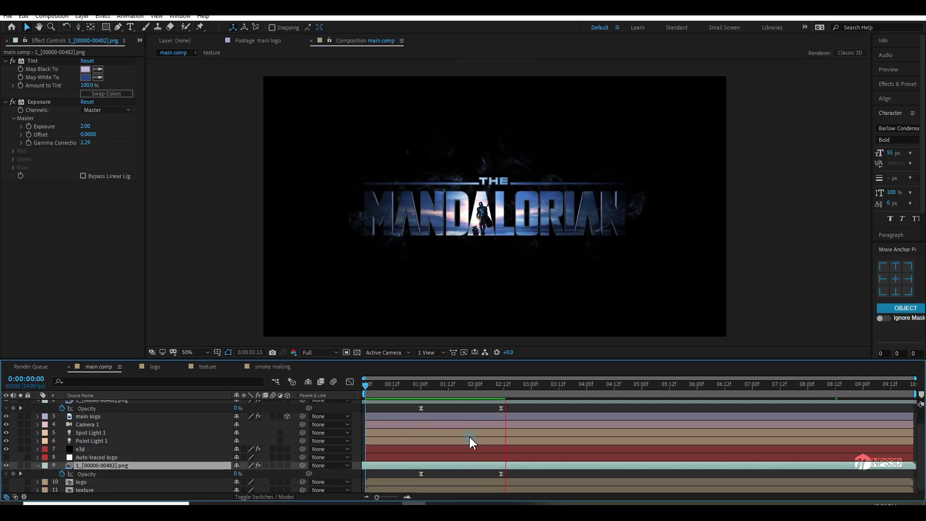
{"action": "scroll", "coordinate": [37, 406], "scroll_direction": "up", "scroll_amount": 1}
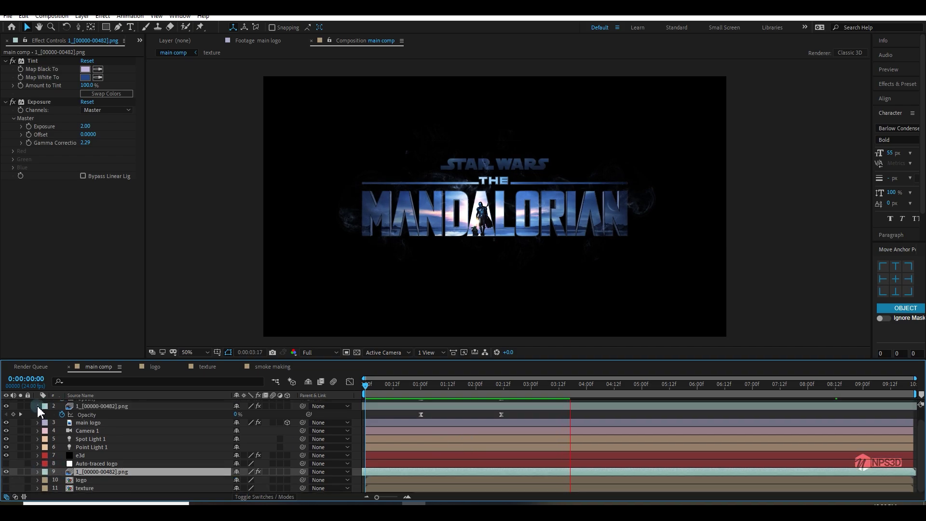
{"action": "left_click", "coordinate": [37, 406]}
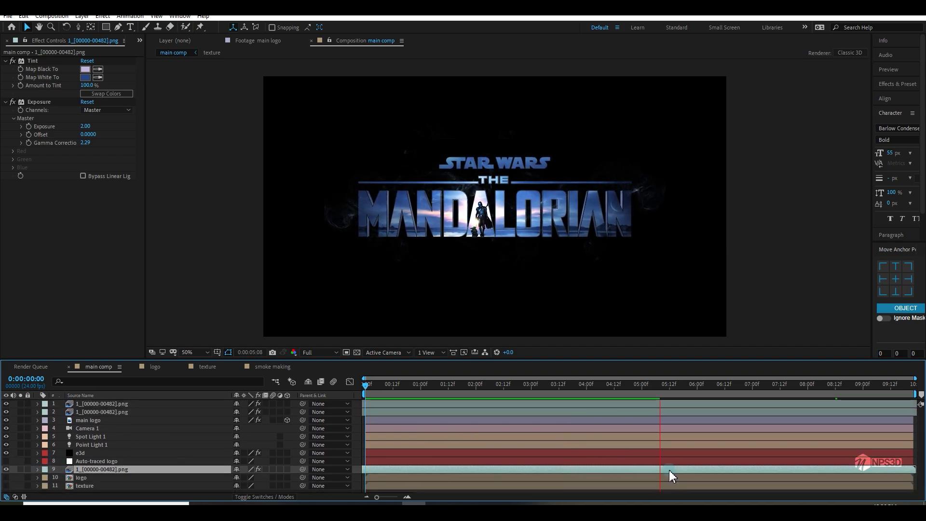
{"action": "left_click", "coordinate": [643, 202]}
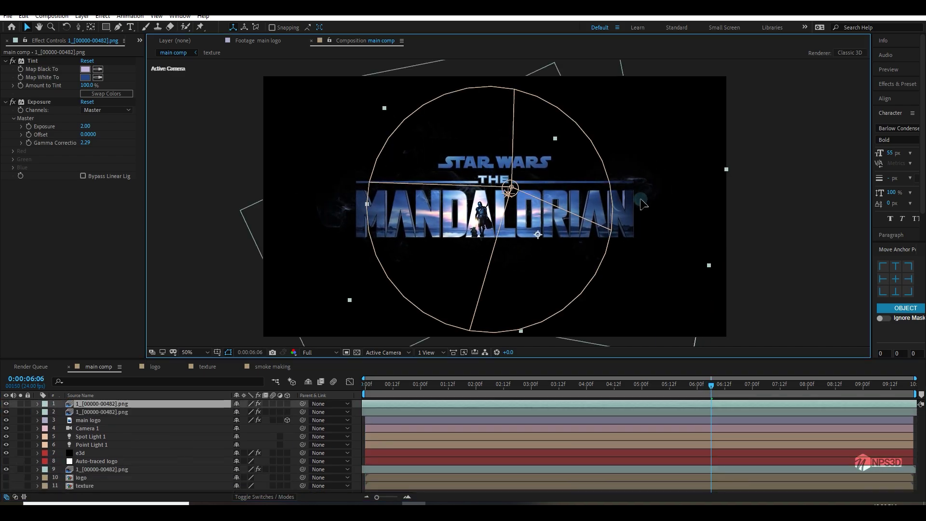
{"action": "left_click", "coordinate": [330, 209]}
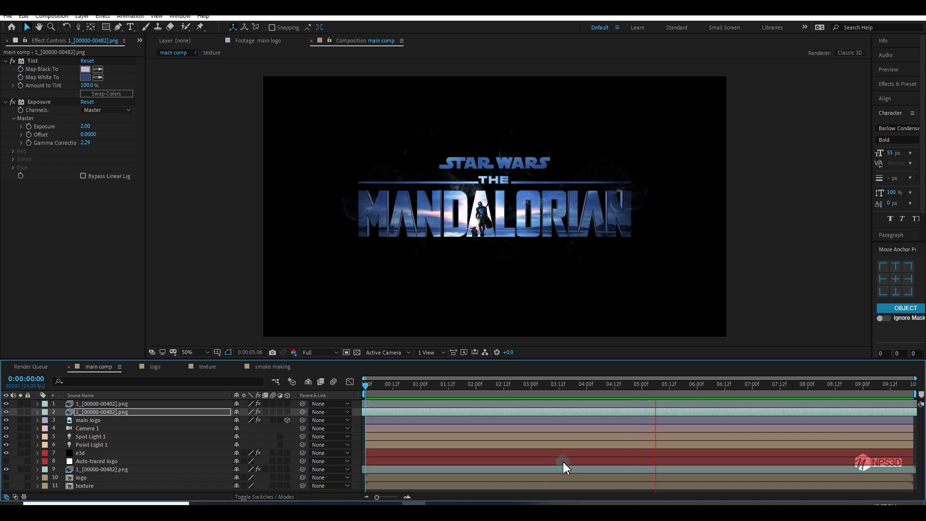
{"action": "left_click_drag", "start_coordinate": [507, 393], "coordinate": [742, 397]}
{"action": "key", "text": "ctrl+s"}
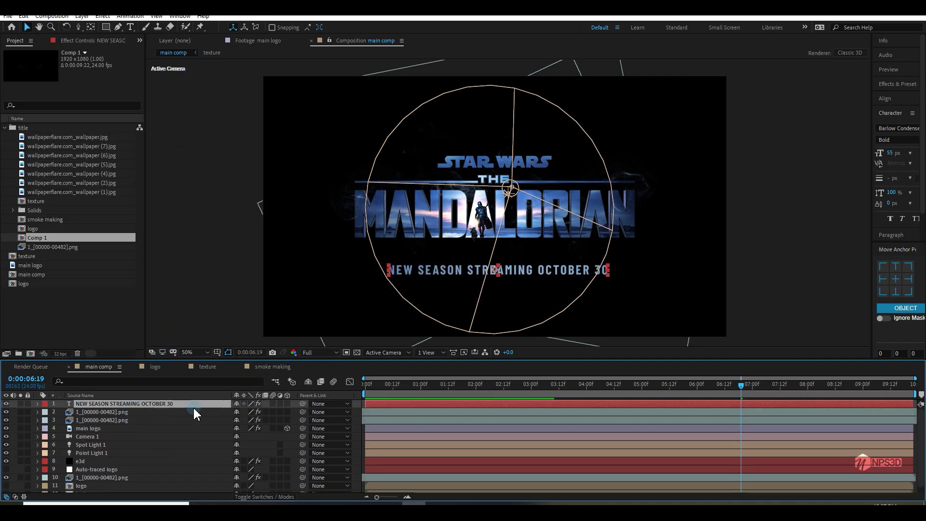
- Check the 4-Color Gradient on the NEW SEASON STREAMING OCTOBER 30 text and preview the animation with layer controls hidden
{"action": "left_click", "coordinate": [87, 40]}
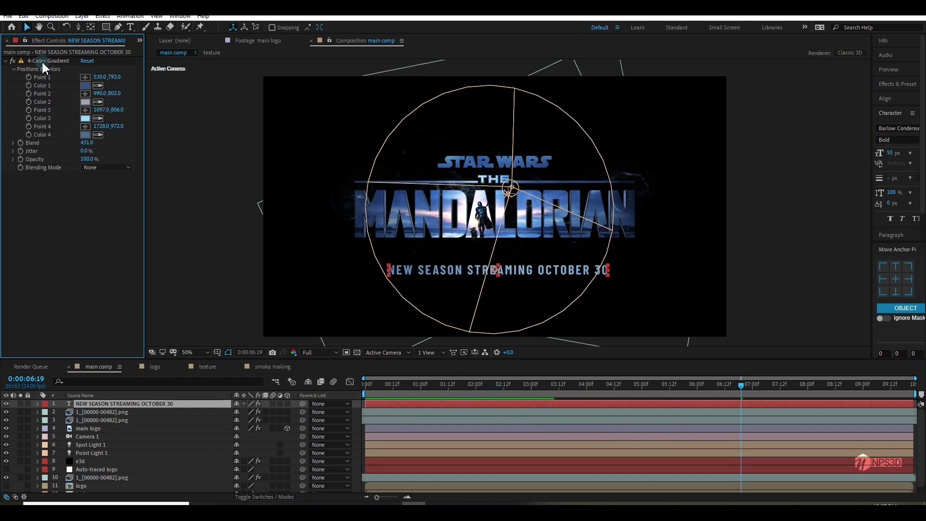
{"action": "left_click_drag", "start_coordinate": [475, 397], "coordinate": [630, 400]}
{"action": "key", "text": "ctrl+shift+h"}
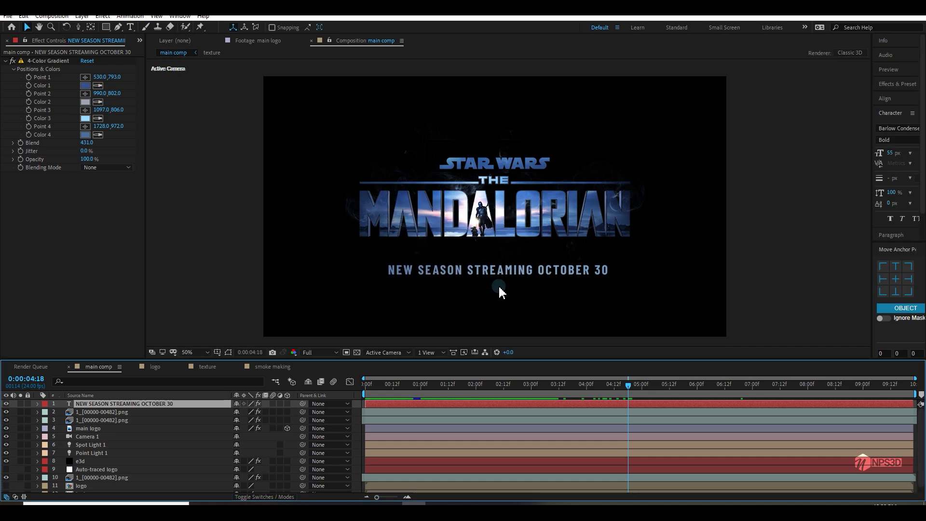
{"action": "left_click_drag", "start_coordinate": [428, 387], "coordinate": [391, 393]}
{"action": "key", "text": "space"}
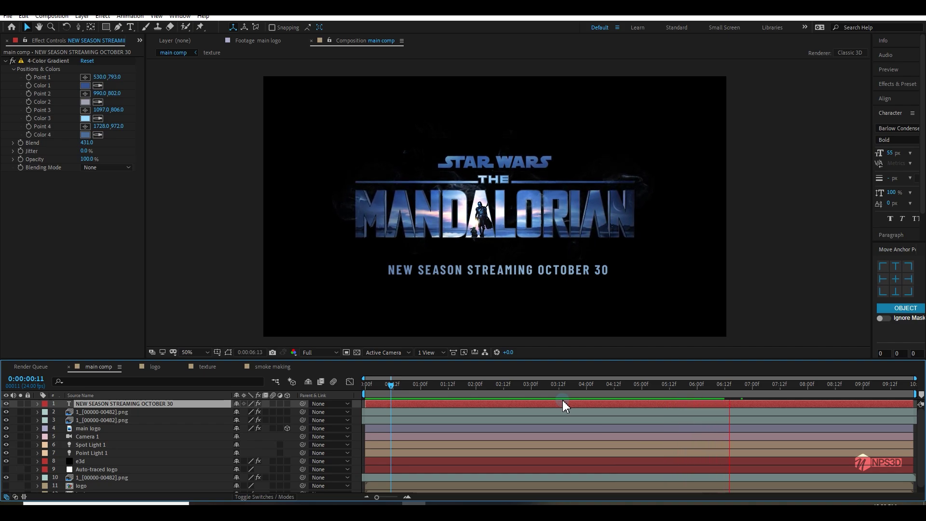
{"action": "left_click", "coordinate": [596, 384]}
{"action": "left_click_drag", "start_coordinate": [603, 396], "coordinate": [660, 391]}
- Set the topmost smoke layer's opacity keyframe at 0:00:02:11 to 57%
{"action": "left_click", "coordinate": [110, 414]}
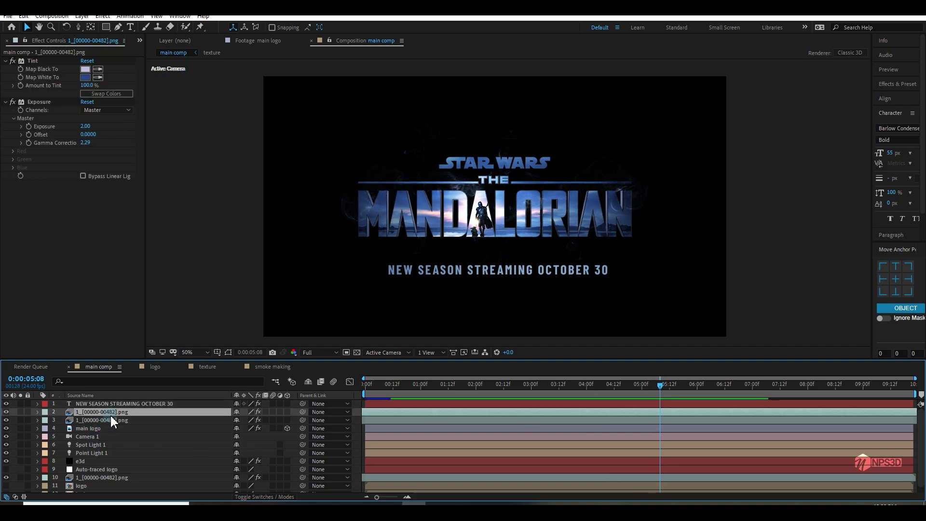
{"action": "key", "text": "t"}
{"action": "left_click", "coordinate": [506, 393]}
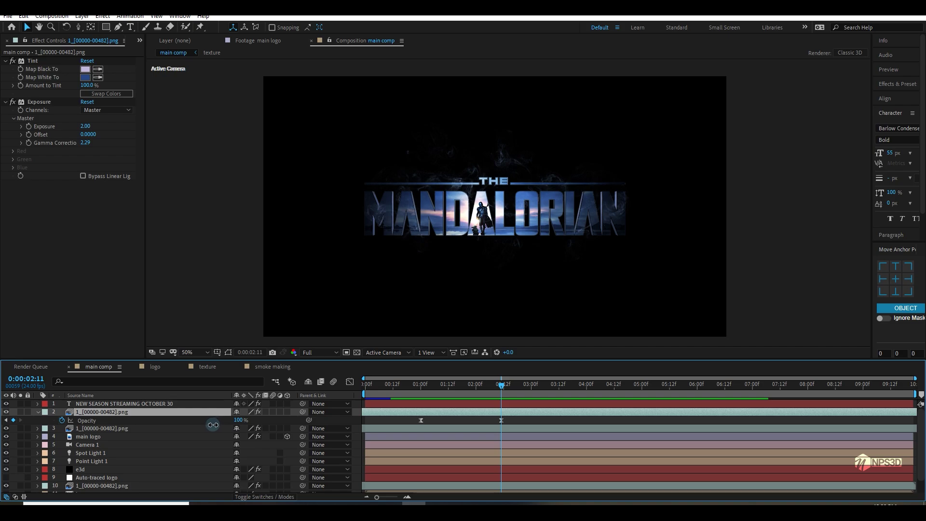
{"action": "mouse_move", "coordinate": [239, 420]}
{"action": "left_mouse_down"}
{"action": "mouse_move", "coordinate": [249, 420]}
{"action": "mouse_move", "coordinate": [195, 434]}
{"action": "mouse_move", "coordinate": [231, 428]}
{"action": "left_mouse_up"}
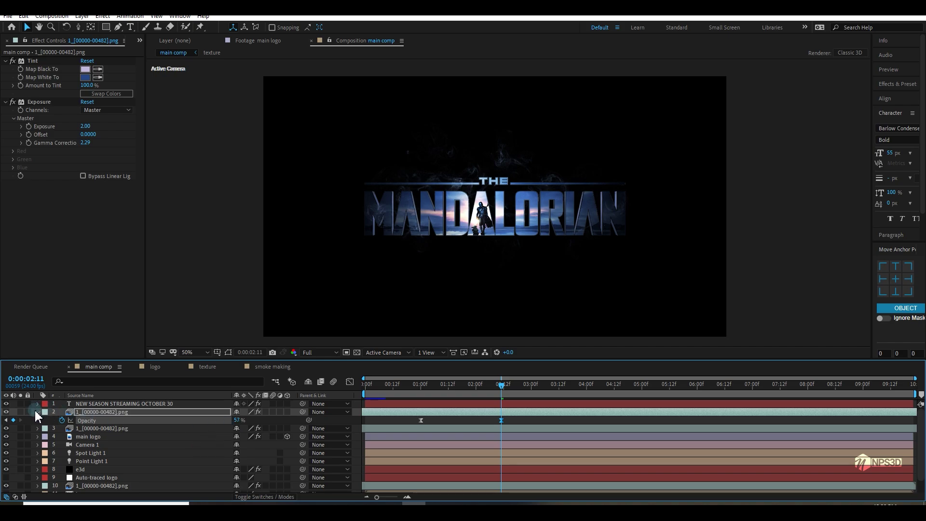
{"action": "left_click", "coordinate": [38, 412]}
- Set the second smoke layer's opacity keyframe at 0:00:02:11 to 58%
{"action": "left_click", "coordinate": [100, 420]}
{"action": "key", "text": "t"}
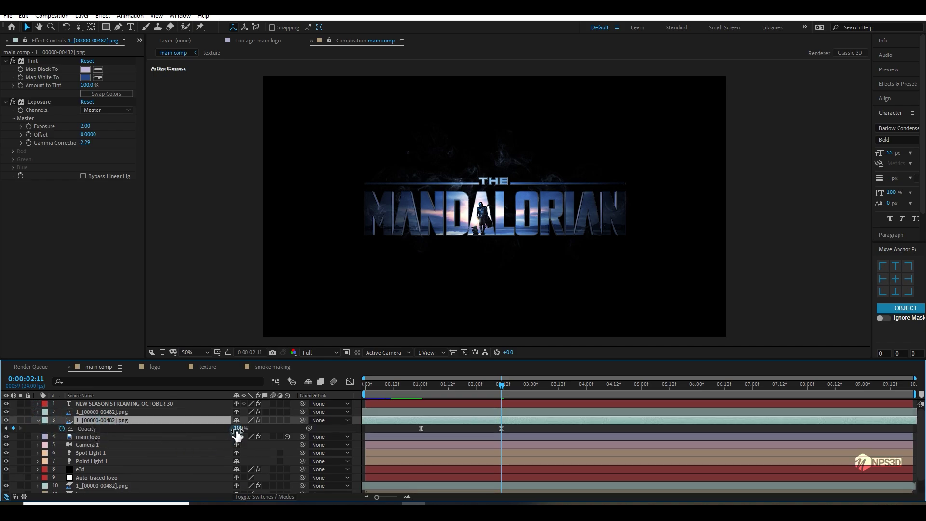
{"action": "left_click_drag", "start_coordinate": [237, 429], "coordinate": [211, 435]}
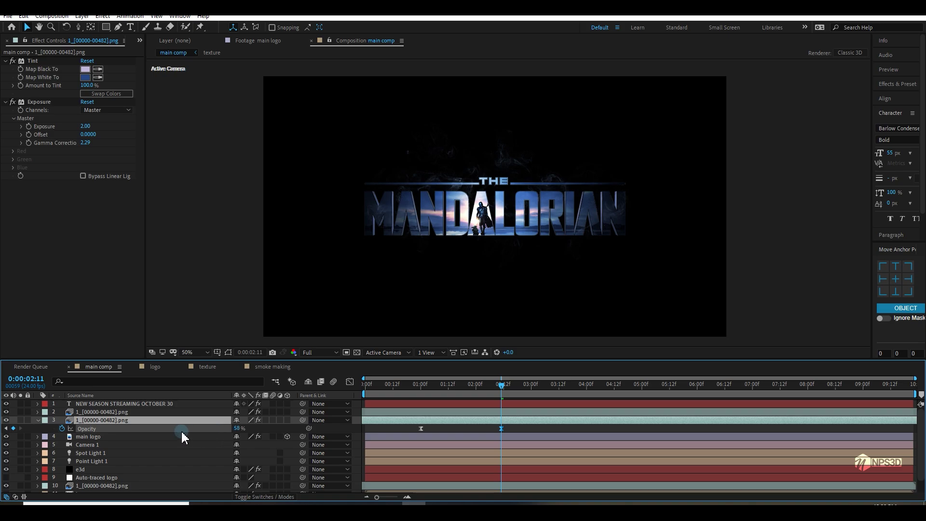
{"action": "left_click", "coordinate": [38, 420]}
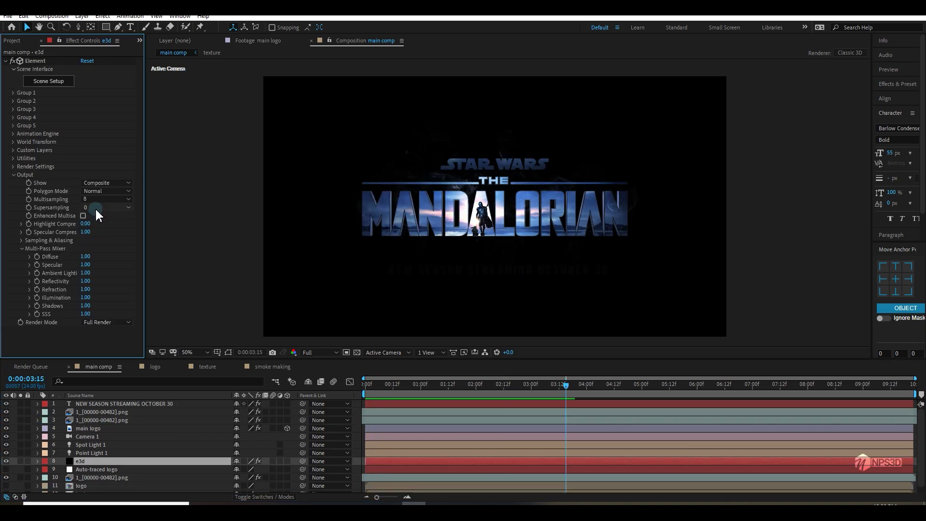
- Set supersampling to 2 and enable enhanced multisampling in the Element output settings of the e3d layer
{"action": "left_click", "coordinate": [104, 207]}
{"action": "left_click", "coordinate": [99, 219]}
{"action": "left_click", "coordinate": [83, 216]}
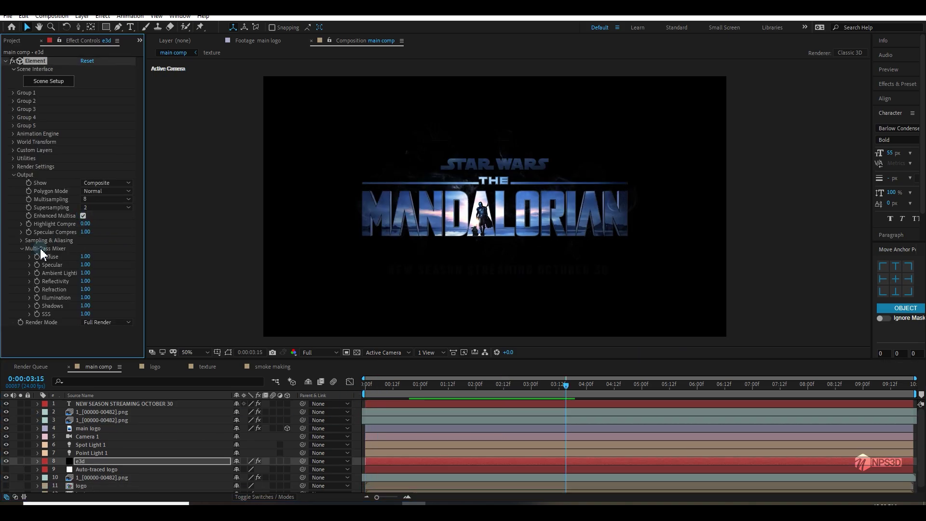
- Set Element's FXAA smoothing to 2 with texture compression turned off, and save the project
{"action": "left_click", "coordinate": [22, 241]}
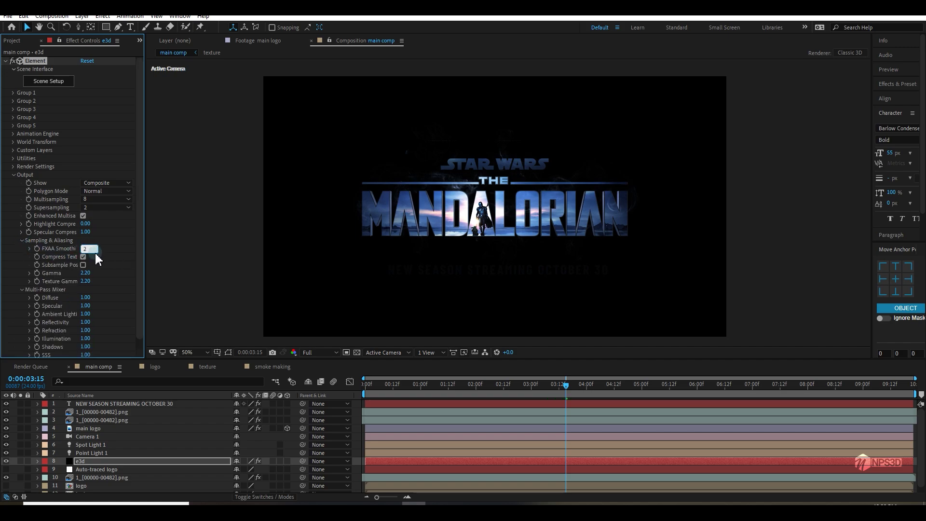
{"action": "left_click", "coordinate": [104, 257]}
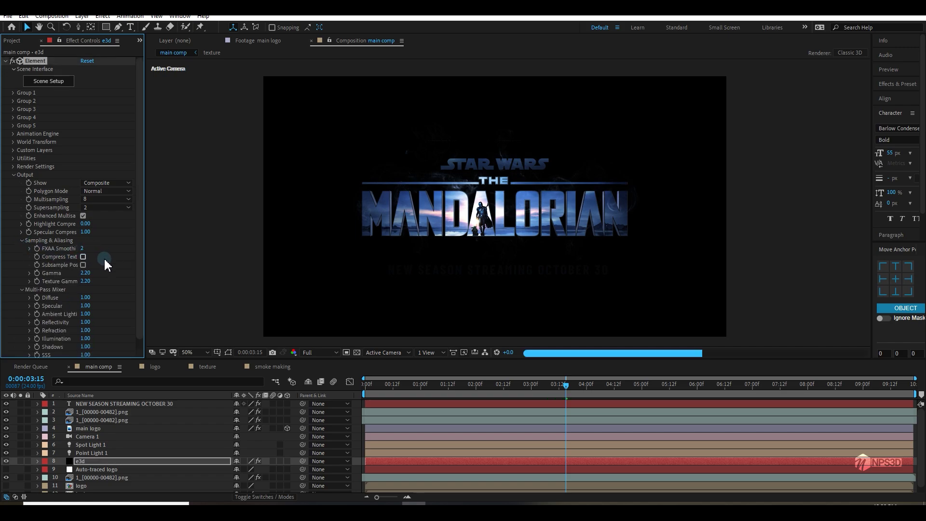
{"action": "key", "text": "ctrl+s"}
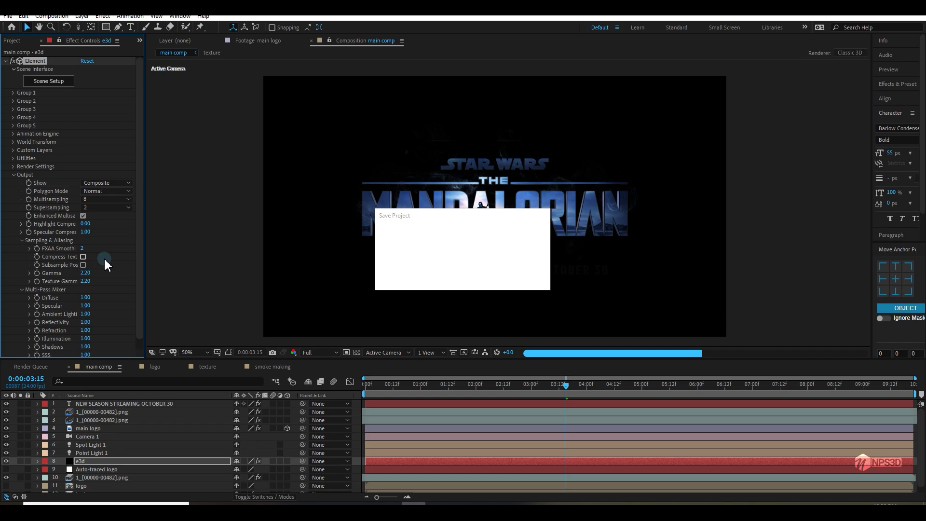
{"action": "scroll", "coordinate": [354, 254], "scroll_direction": "up", "scroll_amount": 1}
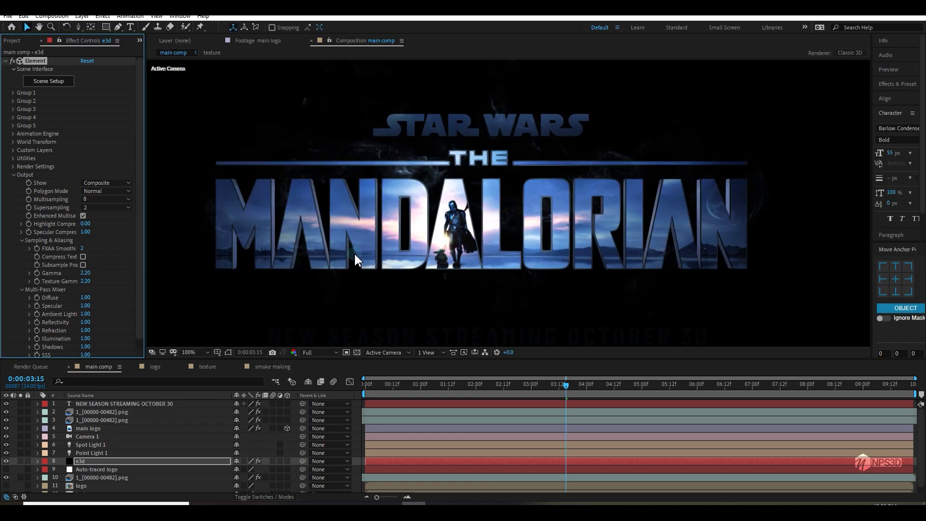
- Switch Element's ambient occlusion mode to Ray-Traced and set the RTAO maximum distance to 45
{"action": "right_click", "coordinate": [87, 159]}
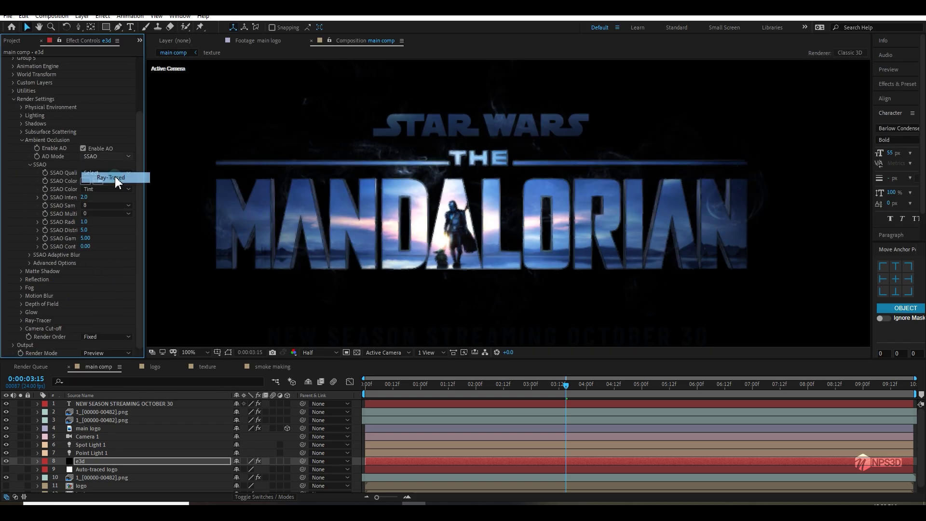
{"action": "left_click", "coordinate": [116, 178]}
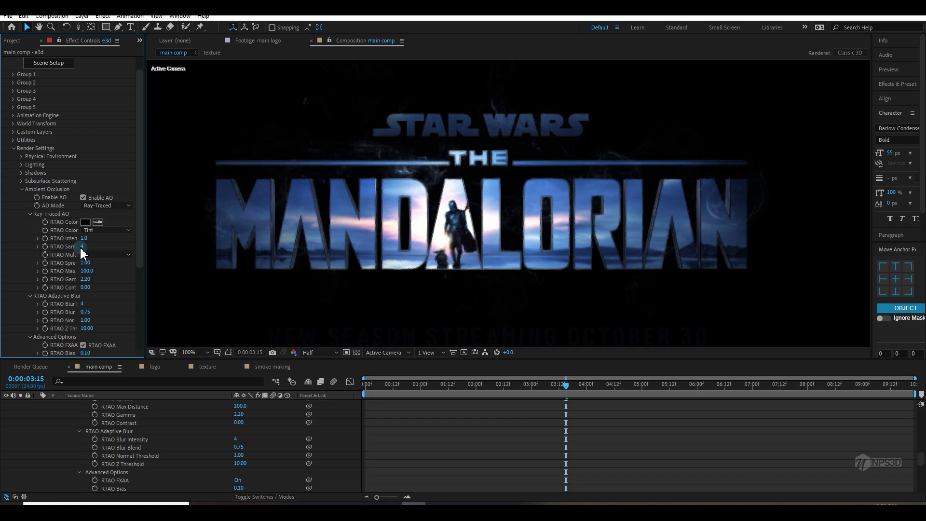
{"action": "key", "text": "ctrl+s"}
{"action": "left_click", "coordinate": [96, 272]}
{"action": "type", "text": "45"}
{"action": "key", "text": "Return"}
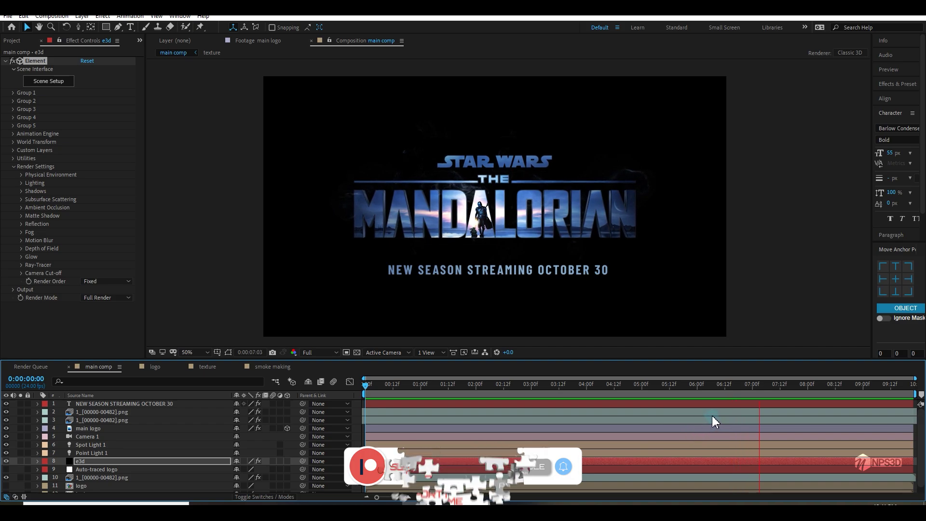
{"action": "left_click", "coordinate": [773, 385]}
{"action": "key", "text": "space"}
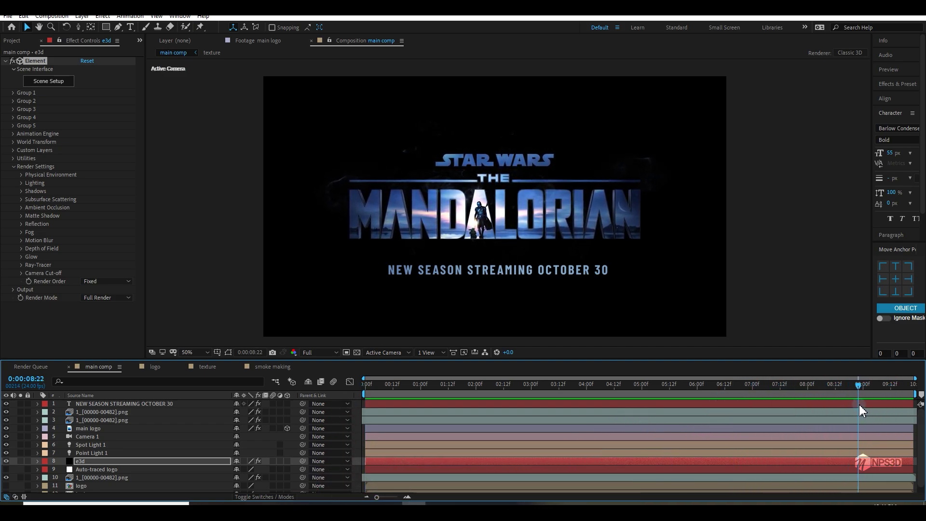
{"action": "left_click", "coordinate": [91, 418]}
{"action": "key", "text": "ctrl+d"}
{"action": "key", "text": "s"}
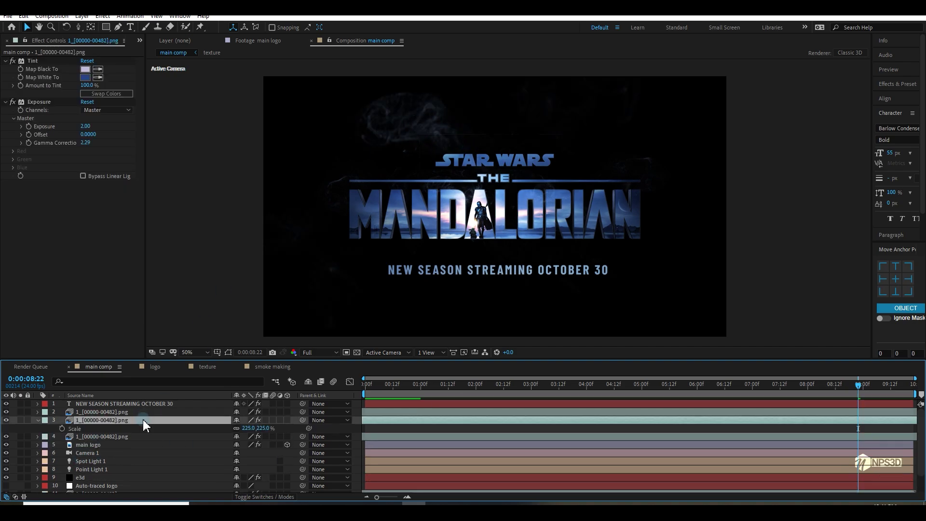
{"action": "key", "text": "Delete"}
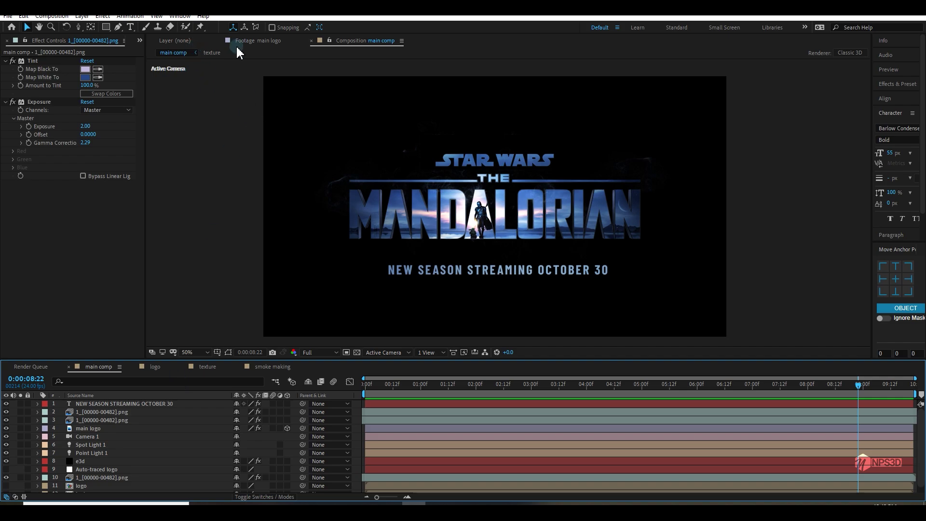
- Lock the main comp viewer and open the texture composition in a second viewer beside it, zoomed to 25%
{"action": "left_click", "coordinate": [330, 42]}
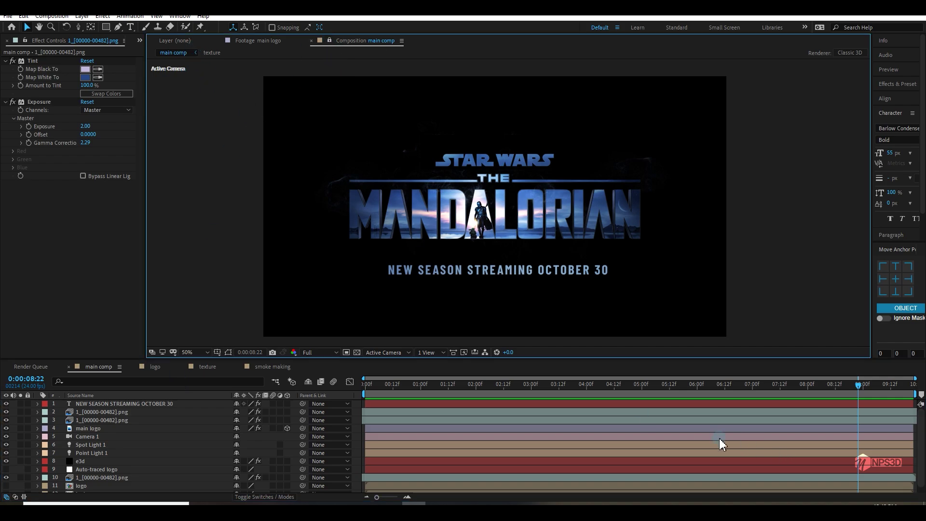
{"action": "scroll", "coordinate": [102, 473], "scroll_direction": "down", "scroll_amount": 1}
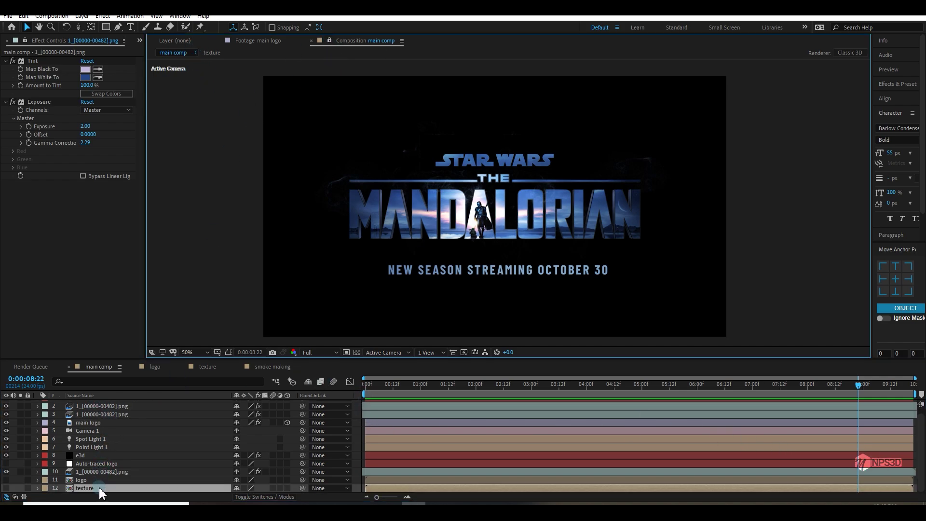
{"action": "double_click", "coordinate": [99, 487]}
{"action": "left_click_drag", "start_coordinate": [865, 235], "coordinate": [865, 236]}
{"action": "left_click", "coordinate": [15, 41]}
{"action": "left_click_drag", "start_coordinate": [27, 255], "coordinate": [120, 217]}
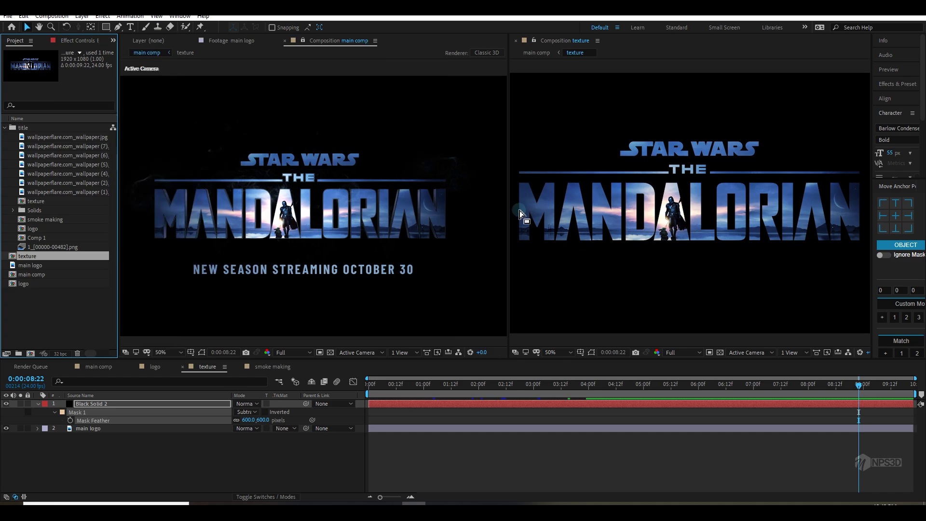
{"action": "scroll", "coordinate": [711, 245], "scroll_direction": "down", "scroll_amount": 2}
- Duplicate the texture composition's main logo layer, hiding the original, and replace the upper copy with wallpaperflare.com_wallpaper (1).jpg
{"action": "left_click", "coordinate": [100, 428]}
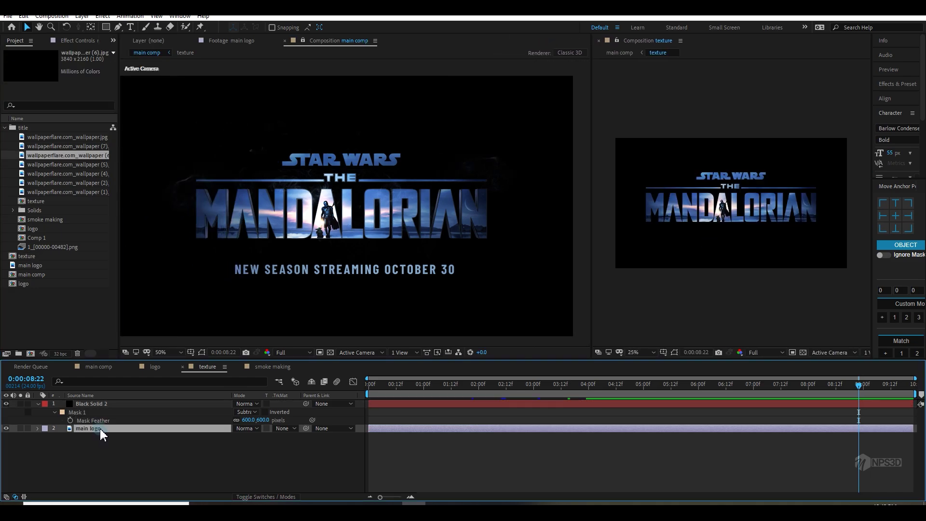
{"action": "key", "text": "ctrl+d"}
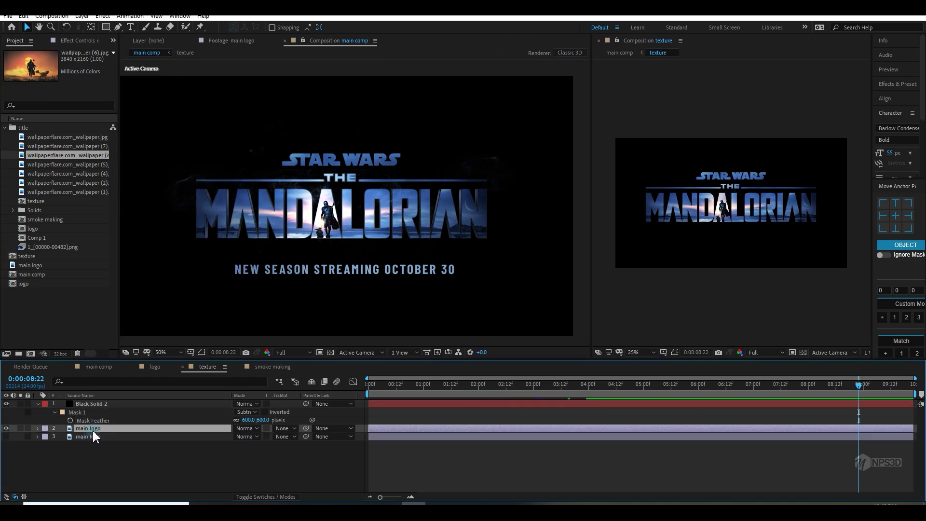
{"action": "left_click", "coordinate": [51, 167]}
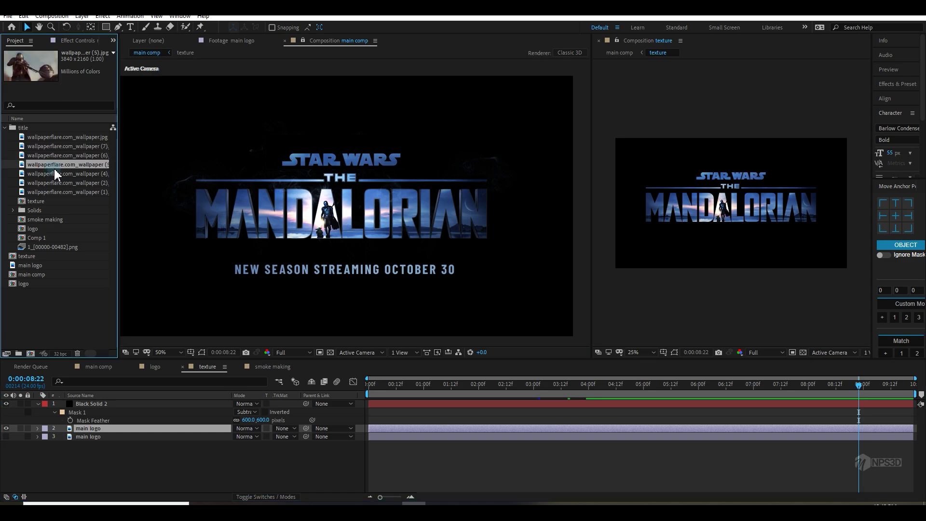
{"action": "left_click", "coordinate": [54, 174]}
{"action": "left_click", "coordinate": [55, 183]}
{"action": "left_click", "coordinate": [57, 193]}
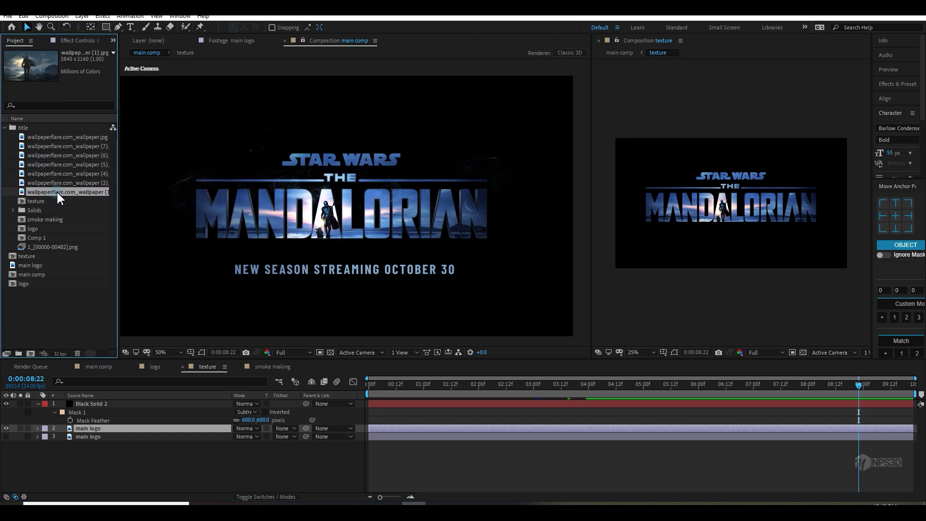
{"action": "left_click_drag", "start_coordinate": [65, 192], "coordinate": [108, 427]}
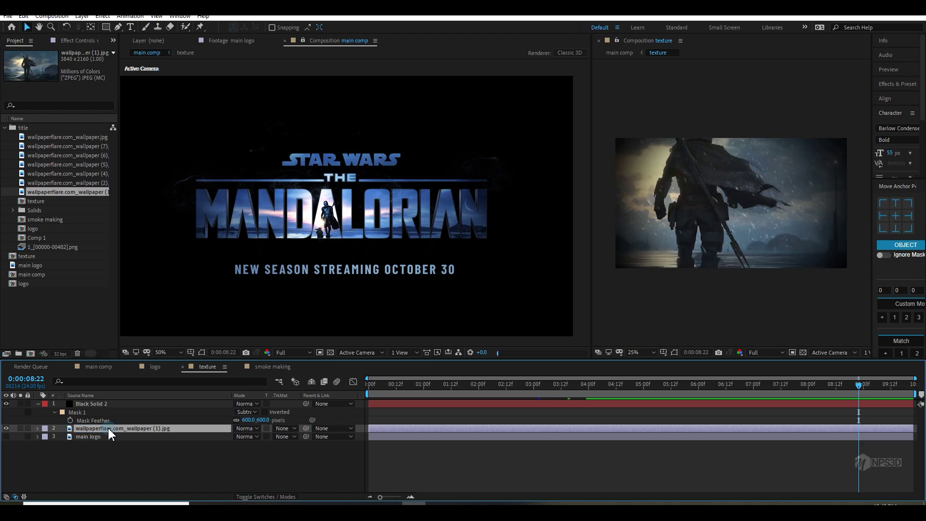
- Scale the wallpaper (1) texture layer to 50% and move it downward until the character sits behind the logo letters
{"action": "key", "text": "s"}
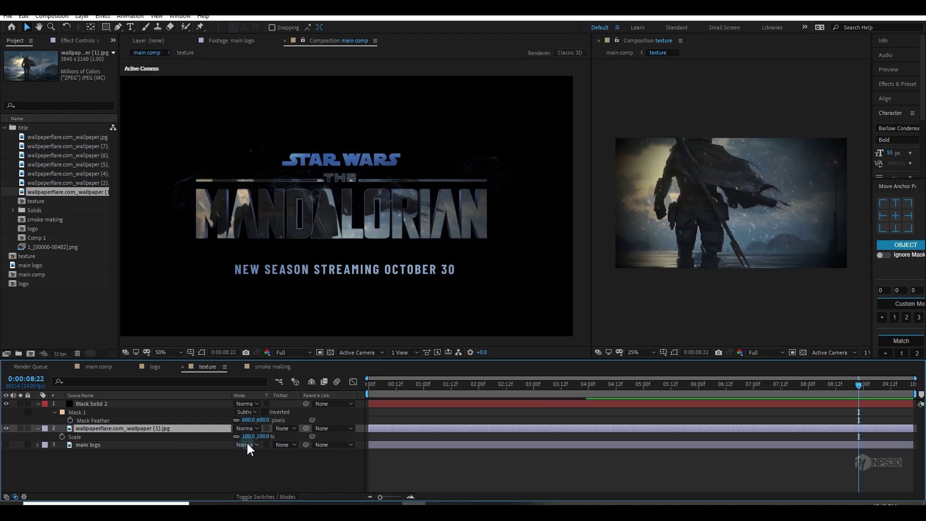
{"action": "left_click_drag", "start_coordinate": [247, 437], "coordinate": [231, 449]}
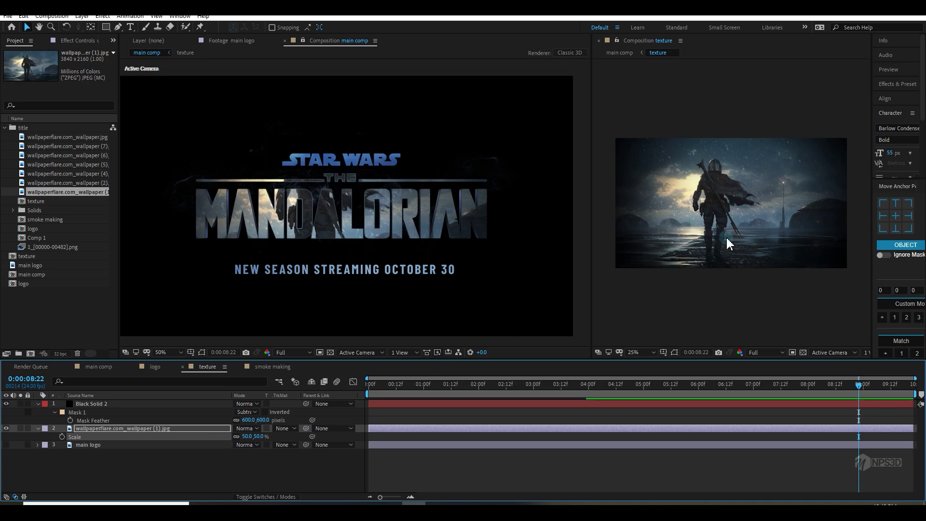
{"action": "key", "text": "shift+Down"}
{"action": "key", "text": "shift+Down"}
{"action": "key", "text": "shift+Down"}
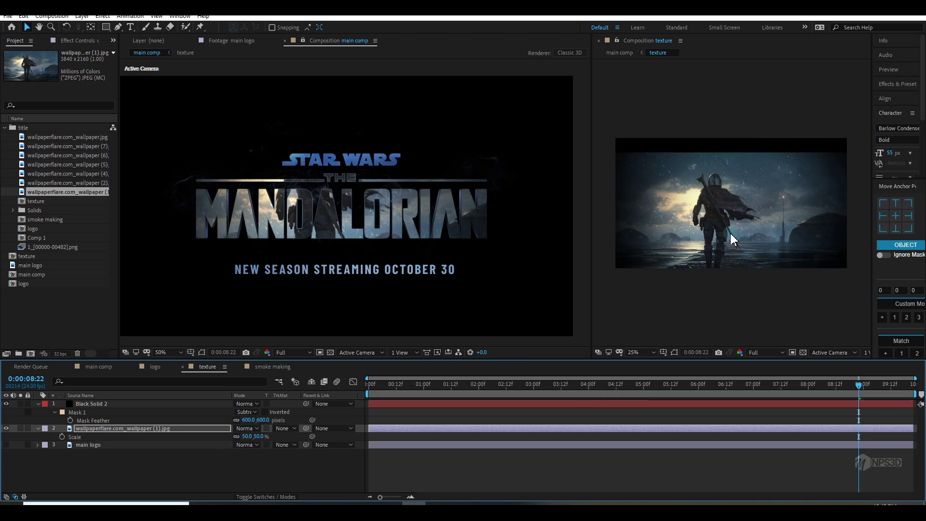
{"action": "key", "text": "shift+Down"}
{"action": "key", "text": "shift+Down"}
{"action": "key", "text": "shift+Down"}
{"action": "key", "text": "shift+Down"}
{"action": "key", "text": "shift+Down"}
{"action": "key", "text": "shift+Down"}
{"action": "key", "text": "shift+Down"}
{"action": "key", "text": "shift+Down"}
{"action": "key", "text": "shift+Down"}
{"action": "key", "text": "shift+Down"}
{"action": "key", "text": "shift+Down"}
{"action": "key", "text": "shift+Down"}
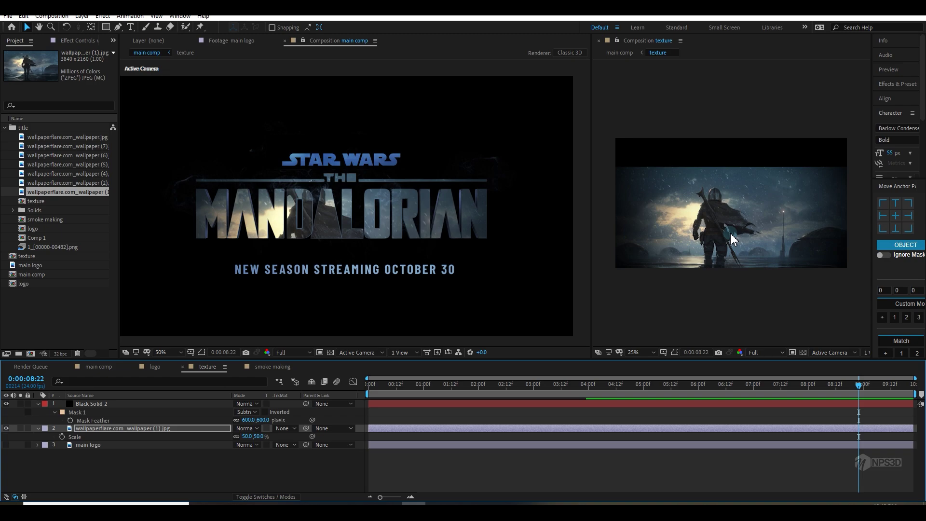
{"action": "key", "text": "shift+Down"}
{"action": "key", "text": "shift+Down"}
{"action": "key", "text": "shift+Down"}
{"action": "key", "text": "shift+Down"}
{"action": "key", "text": "shift+Down"}
{"action": "key", "text": "shift+Down"}
{"action": "key", "text": "shift+Down"}
{"action": "key", "text": "shift+Down"}
{"action": "key", "text": "shift+Down"}
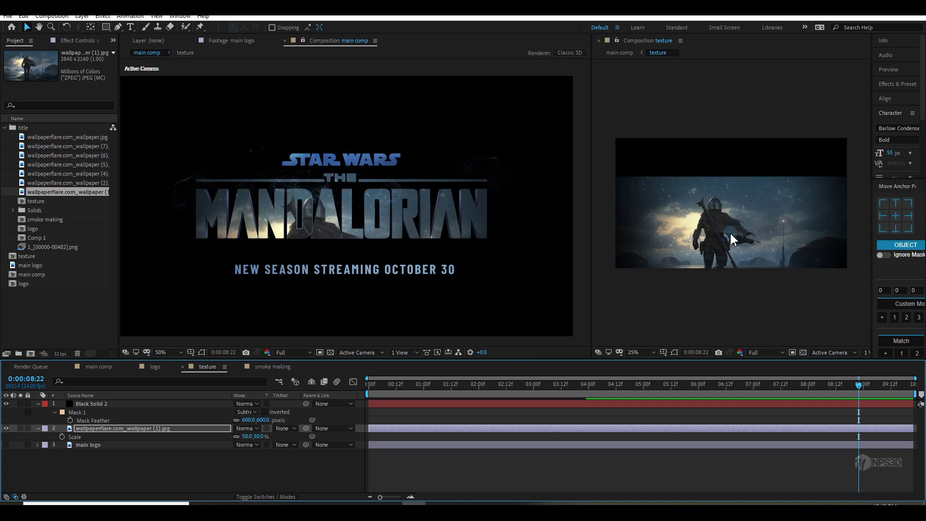
- Replace the texture layer with wallpaperflare.com_wallpaper (2).jpg and apply Motion Tile with mirrored edges and tile width and height of 55
{"action": "left_click_drag", "start_coordinate": [68, 182], "coordinate": [109, 427]}
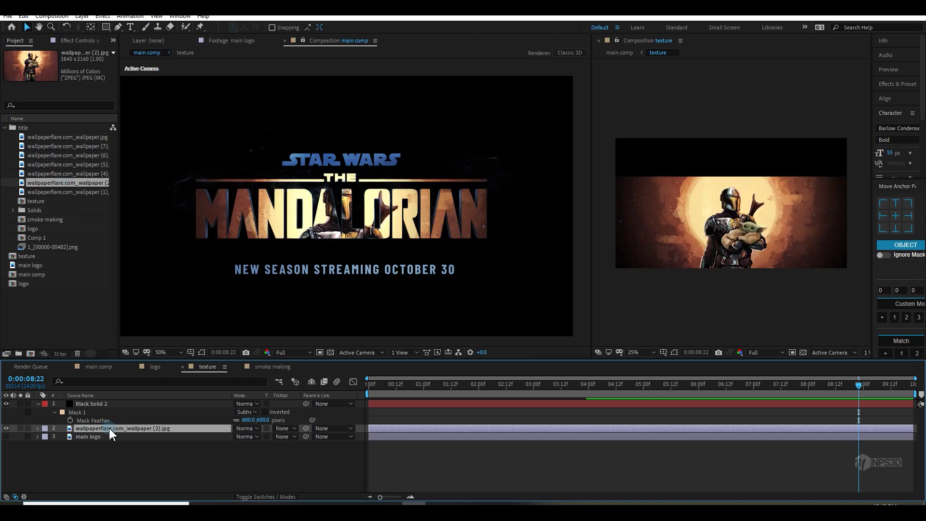
{"action": "key", "text": "ctrl+space"}
{"action": "type", "text": "moti"}
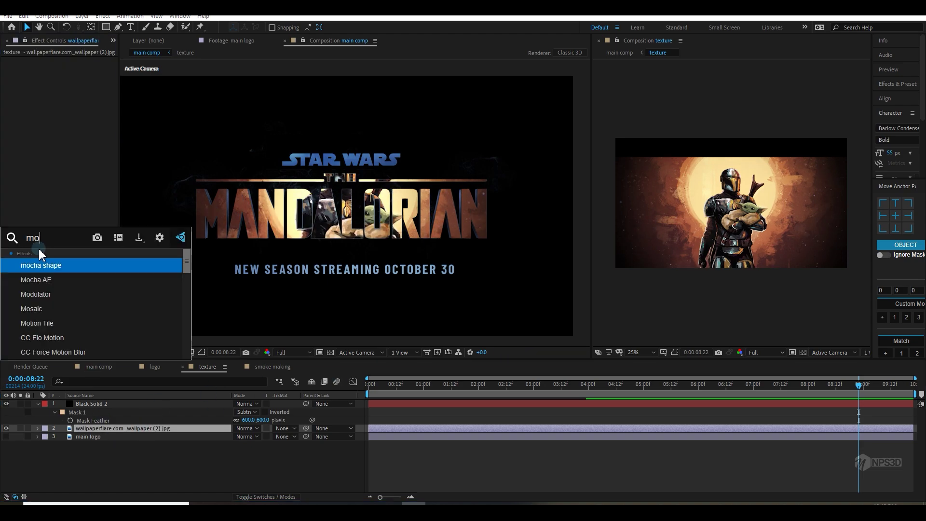
{"action": "key", "text": "Return"}
{"action": "left_click_drag", "start_coordinate": [75, 85], "coordinate": [85, 72]}
{"action": "left_click", "coordinate": [70, 111]}
{"action": "left_click", "coordinate": [74, 86]}
{"action": "type", "text": "55"}
{"action": "left_click", "coordinate": [93, 88]}
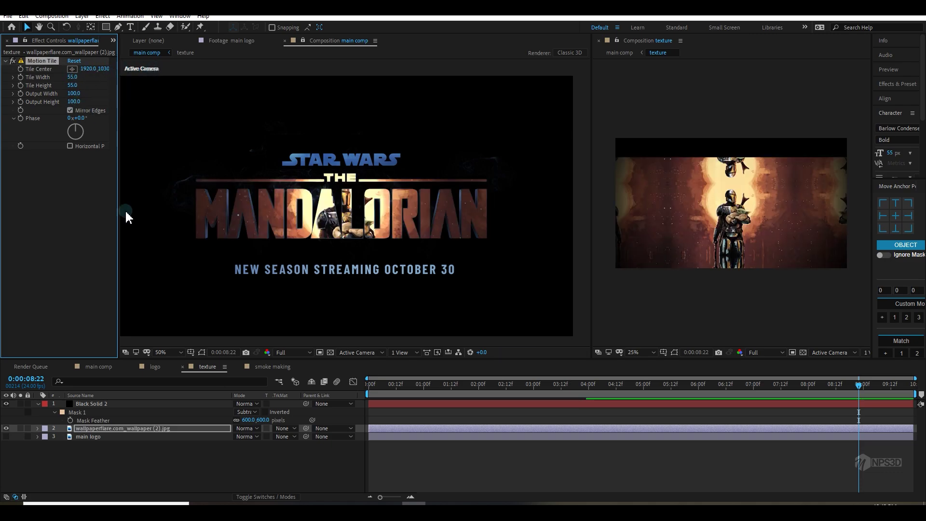
- Try wallpaperflare.com_wallpaper (4).jpg, (5).jpg and (6).jpg in turn as the texture layer's source
{"action": "scroll", "coordinate": [29, 43], "scroll_direction": "up", "scroll_amount": 1}
{"action": "left_click", "coordinate": [55, 173]}
{"action": "left_click_drag", "start_coordinate": [108, 427], "coordinate": [110, 426]}
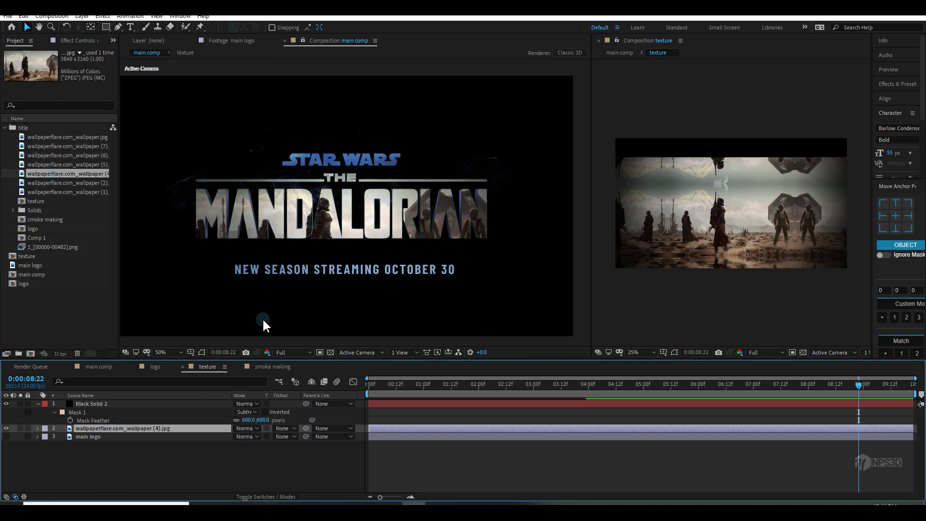
{"action": "left_click_drag", "start_coordinate": [54, 164], "coordinate": [128, 427]}
{"action": "left_click_drag", "start_coordinate": [52, 156], "coordinate": [104, 386]}
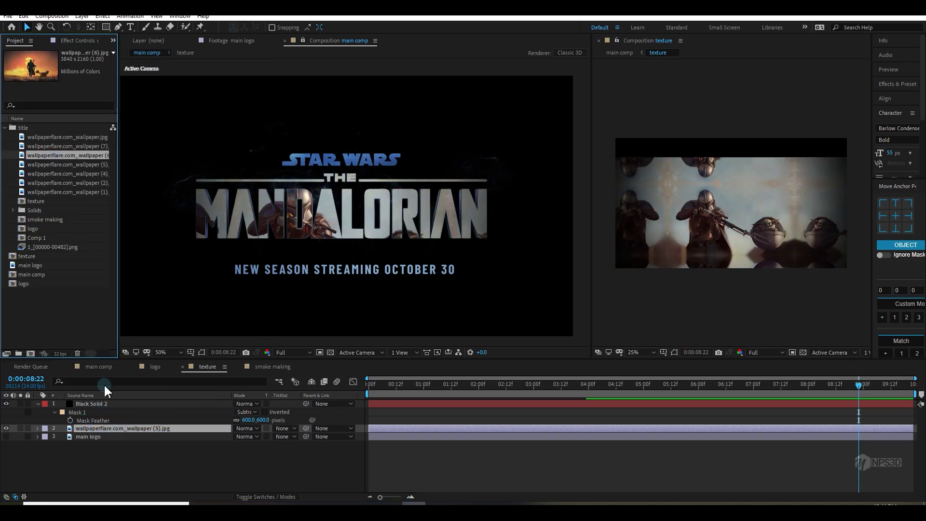
{"action": "left_click_drag", "start_coordinate": [116, 427], "coordinate": [116, 428]}
- Shift the Motion Tile center on the wallpaper (6) layer and set its tile width and height to 35
{"action": "key", "text": "F3"}
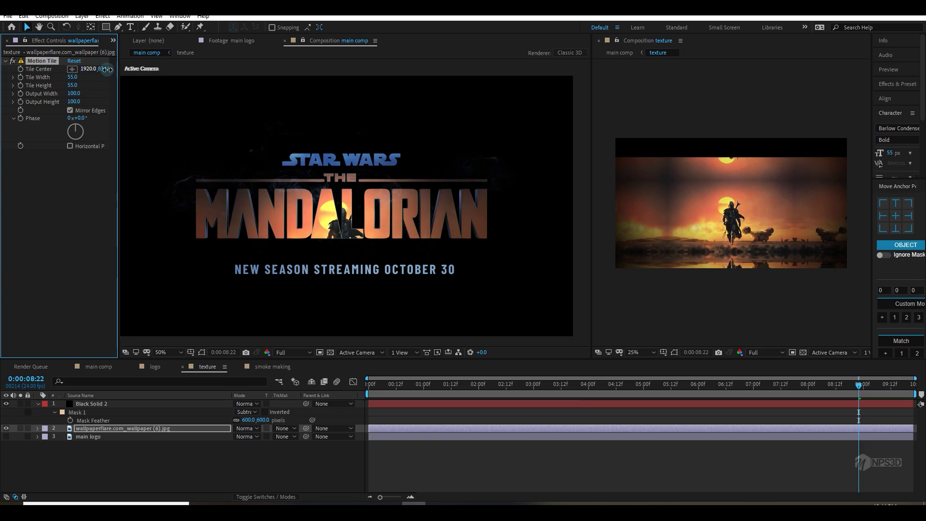
{"action": "left_click", "coordinate": [96, 89]}
{"action": "left_click", "coordinate": [73, 77]}
{"action": "type", "text": "45"}
{"action": "left_click", "coordinate": [90, 80]}
{"action": "left_click_drag", "start_coordinate": [90, 69], "coordinate": [121, 73]}
{"action": "left_click", "coordinate": [76, 83]}
{"action": "type", "text": "35"}
{"action": "left_click", "coordinate": [72, 77]}
{"action": "type", "text": "35"}
{"action": "left_click", "coordinate": [93, 77]}
{"action": "key", "text": "ctrl+0"}
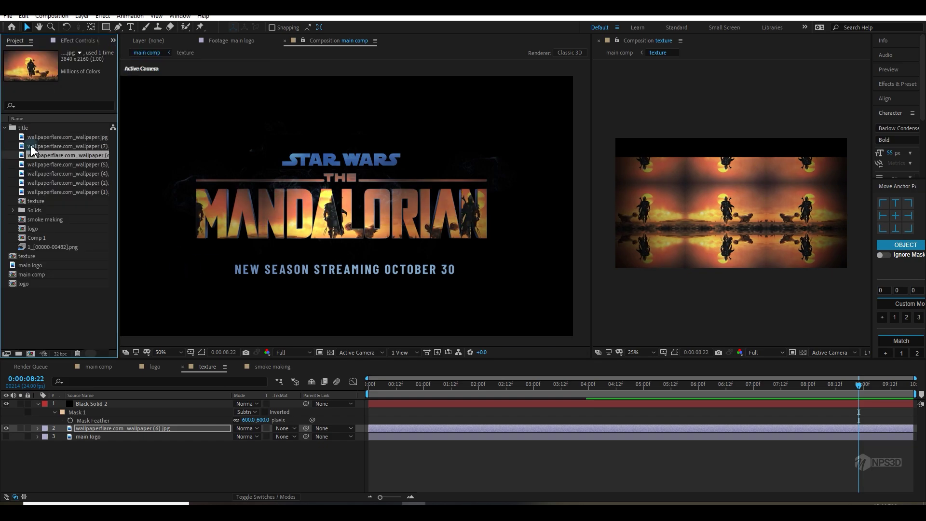
- Try wallpaperflare.com_wallpaper (7).jpg as the texture layer's source and check its Motion Tile settings
{"action": "left_click_drag", "start_coordinate": [67, 146], "coordinate": [110, 433]}
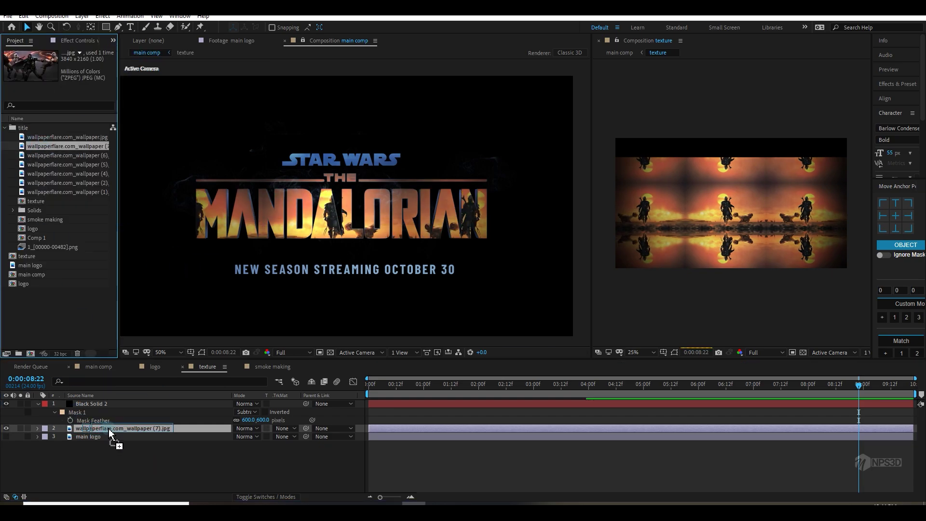
{"action": "left_click", "coordinate": [77, 40]}
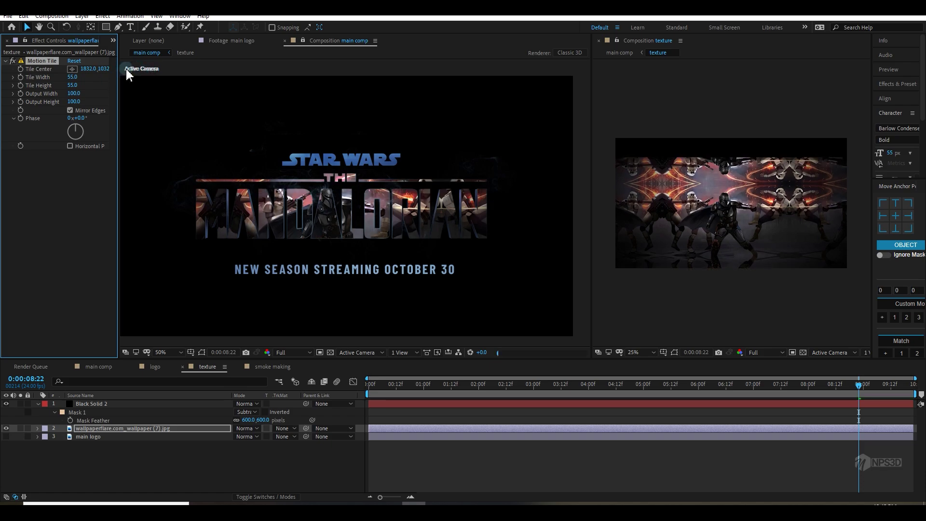
- Return the texture layer to wallpaperflare.com_wallpaper (2).jpg and shift its Motion Tile center to frame the character in the logo
{"action": "key", "text": "ctrl+0"}
{"action": "left_click_drag", "start_coordinate": [54, 181], "coordinate": [108, 431]}
{"action": "key", "text": "F3"}
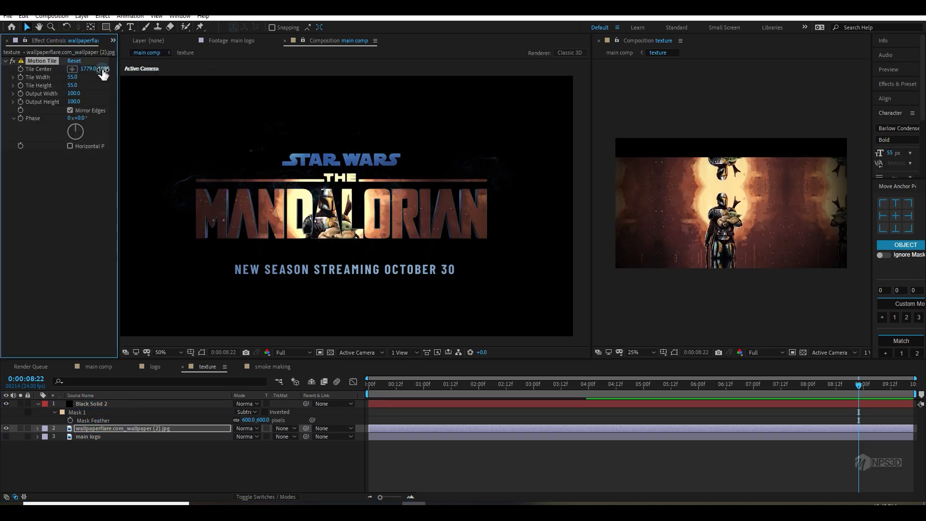
{"action": "left_click_drag", "start_coordinate": [102, 69], "coordinate": [76, 79]}
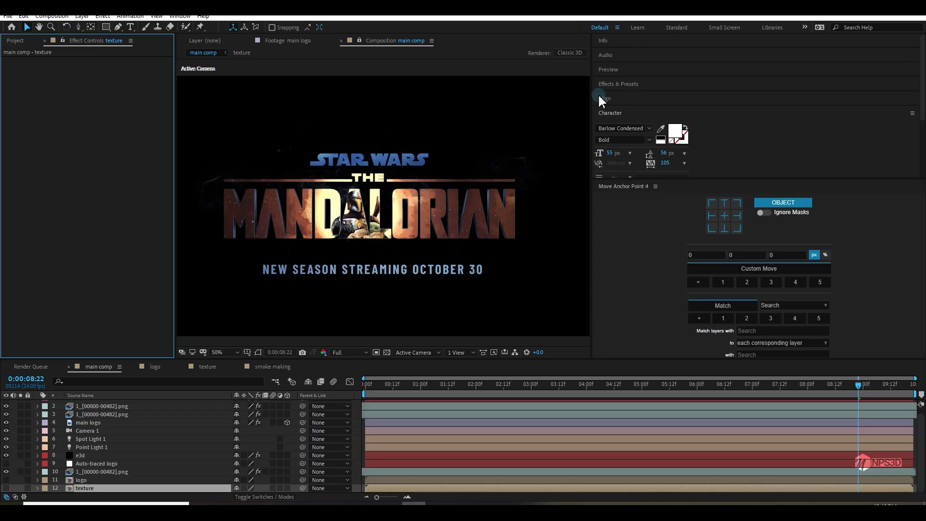
- Widen the main comp viewer by narrowing the neighbouring panel column
{"action": "left_click_drag", "start_coordinate": [590, 138], "coordinate": [736, 138]}
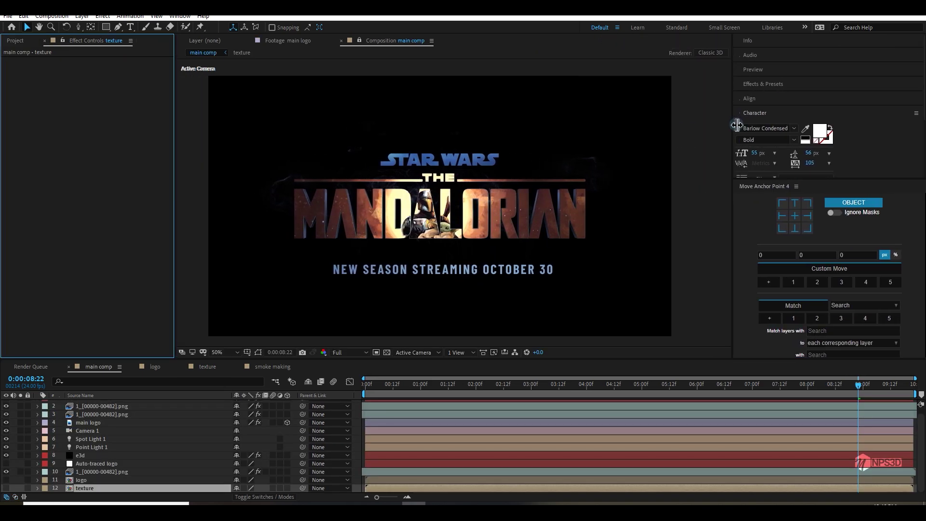
{"action": "scroll", "coordinate": [520, 239], "scroll_direction": "up", "scroll_amount": 2}
{"action": "scroll", "coordinate": [523, 239], "scroll_direction": "down", "scroll_amount": 2}
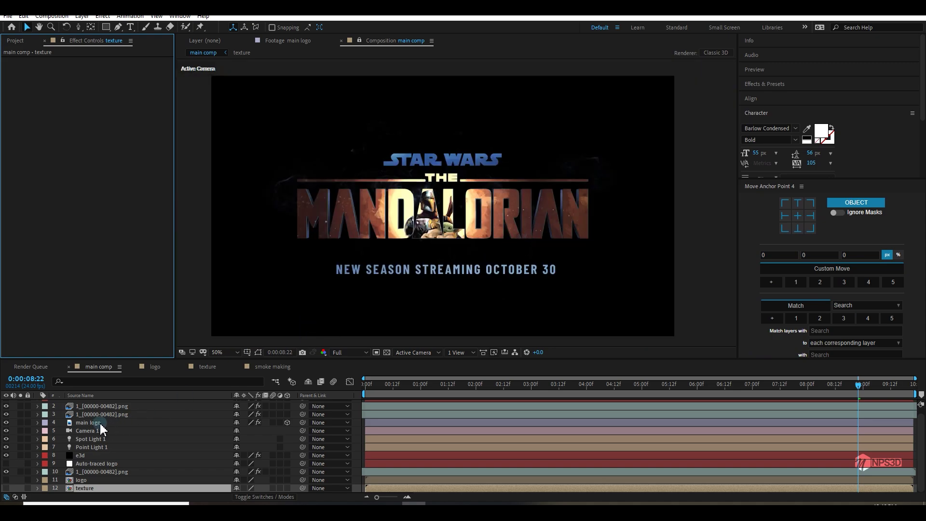
- In the e3d layer's Element scene setup, change the saturated blue color of the extrude material clean_metal_smooth_scratch to orange
{"action": "scroll", "coordinate": [99, 424], "scroll_direction": "up", "scroll_amount": 1}
{"action": "left_click", "coordinate": [99, 452]}
{"action": "left_click", "coordinate": [103, 445]}
{"action": "left_click", "coordinate": [92, 462]}
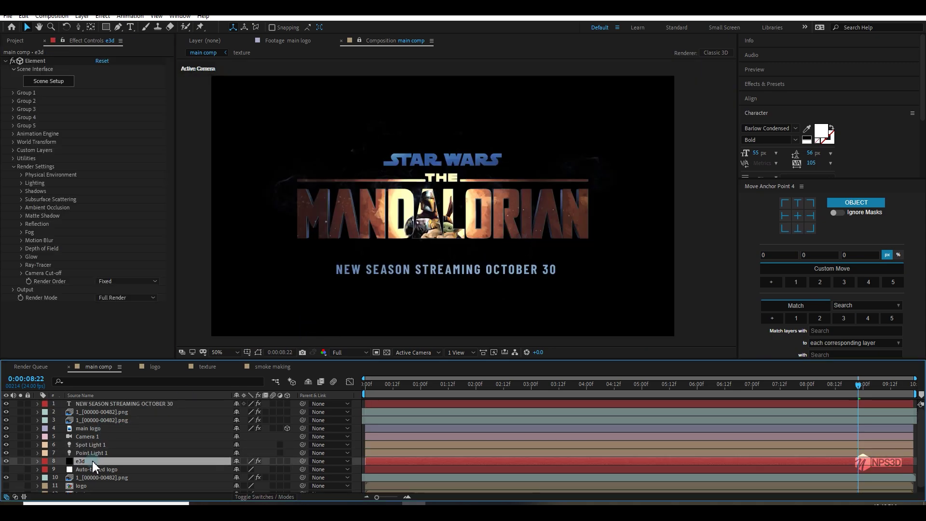
{"action": "left_click", "coordinate": [48, 82]}
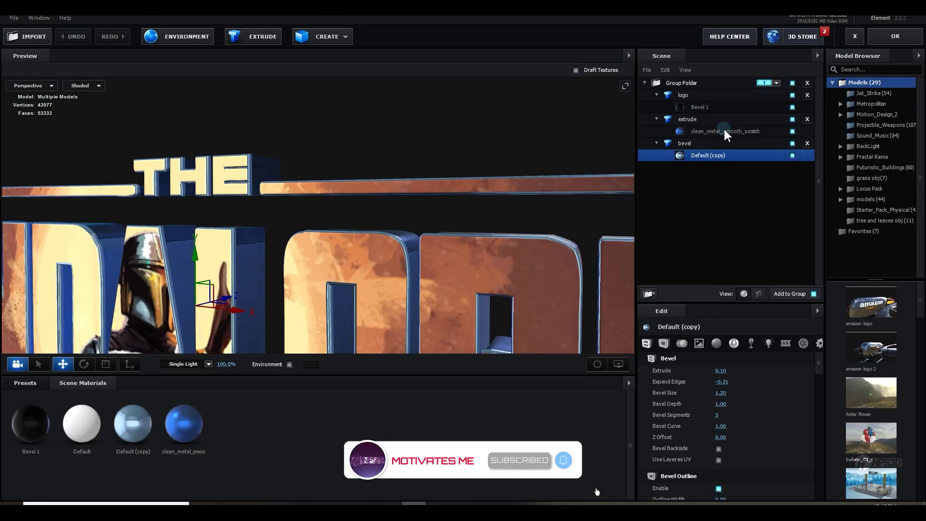
{"action": "left_click", "coordinate": [725, 131]}
{"action": "scroll", "coordinate": [742, 381], "scroll_direction": "down", "scroll_amount": 6}
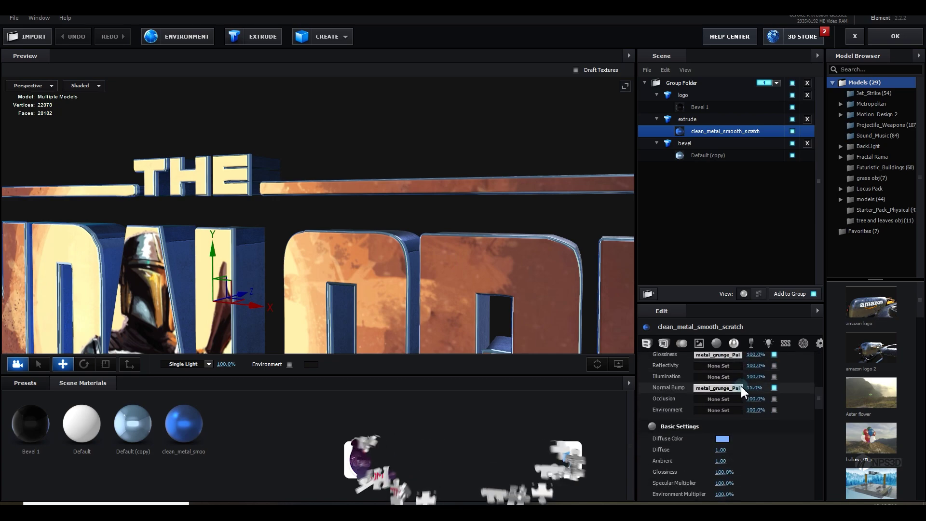
{"action": "scroll", "coordinate": [741, 386], "scroll_direction": "down", "scroll_amount": 3}
{"action": "left_click", "coordinate": [723, 454]}
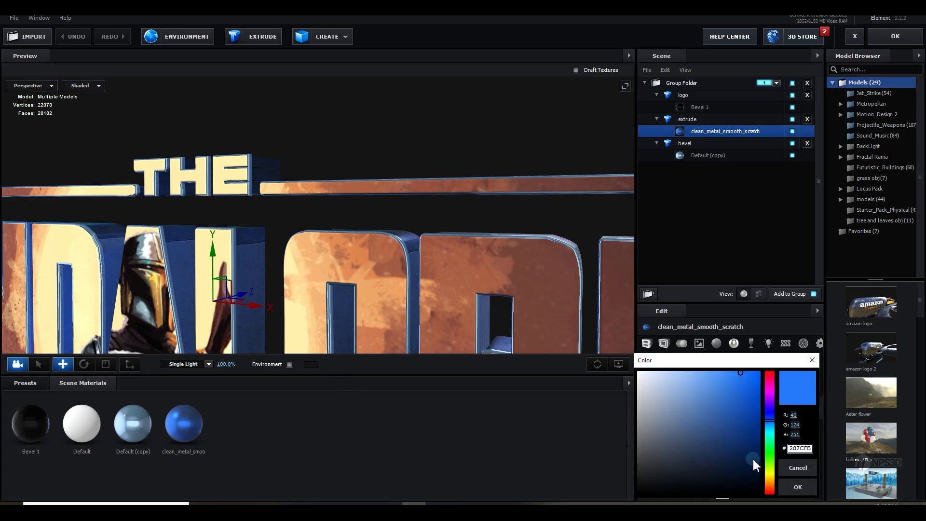
{"action": "left_click_drag", "start_coordinate": [768, 475], "coordinate": [770, 485]}
{"action": "left_click", "coordinate": [794, 486]}
- Change the diffuse color of the clean_metal_smooth_scratch material to a warm orange tone
{"action": "left_click", "coordinate": [725, 372]}
{"action": "left_click", "coordinate": [768, 434]}
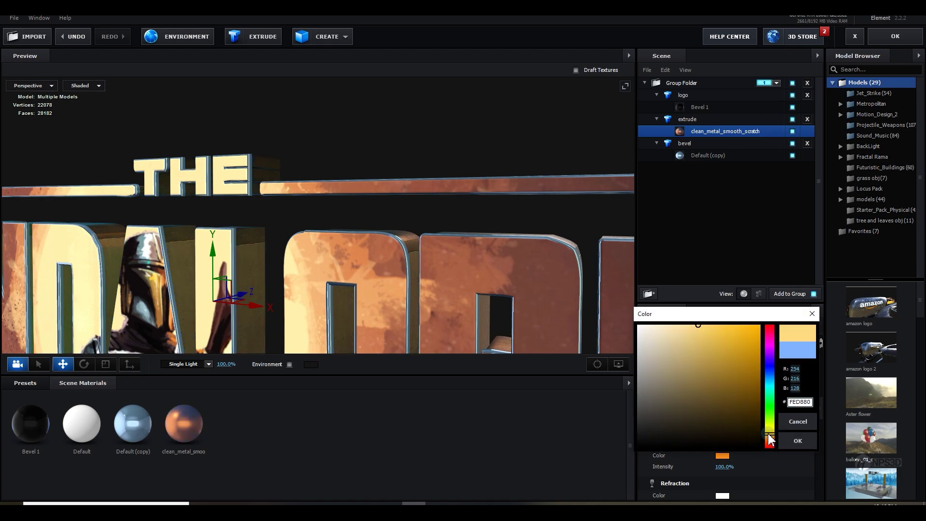
{"action": "left_click_drag", "start_coordinate": [767, 434], "coordinate": [780, 452]}
{"action": "left_click", "coordinate": [798, 441]}
- Recolor the bevel material Default (copy), setting its diffuse color to a warm tone and its other light blue color to FFE7B5
{"action": "scroll", "coordinate": [435, 284], "scroll_direction": "down", "scroll_amount": 5}
{"action": "left_click_drag", "start_coordinate": [434, 285], "coordinate": [512, 291]}
{"action": "left_click", "coordinate": [133, 424]}
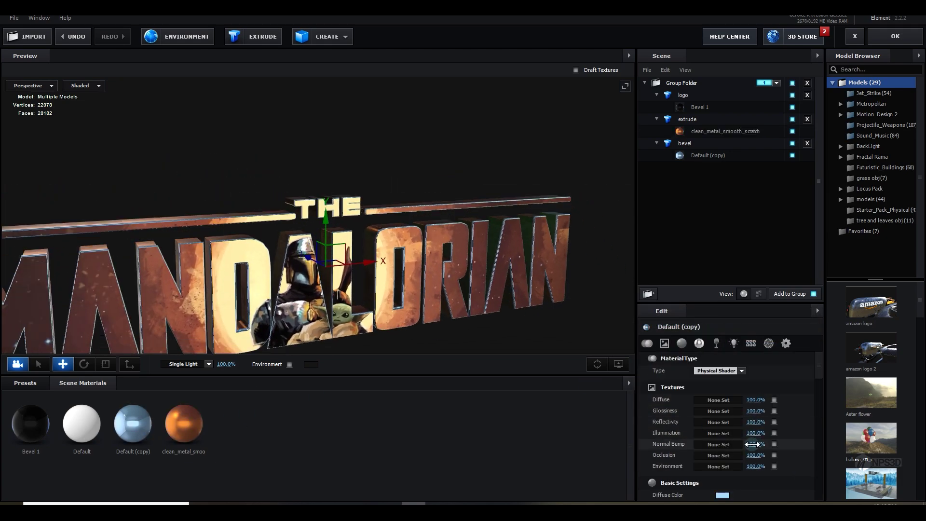
{"action": "scroll", "coordinate": [752, 444], "scroll_direction": "down", "scroll_amount": 3}
{"action": "left_click", "coordinate": [723, 371]}
{"action": "left_click", "coordinate": [769, 426]}
{"action": "left_click", "coordinate": [795, 432]}
{"action": "left_click", "coordinate": [722, 445]}
{"action": "left_click", "coordinate": [769, 480]}
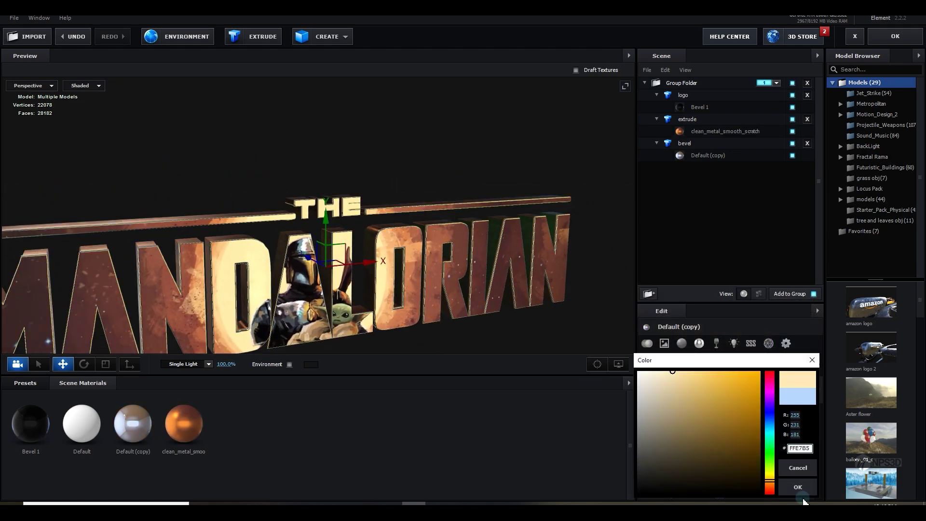
{"action": "left_click", "coordinate": [798, 487]}
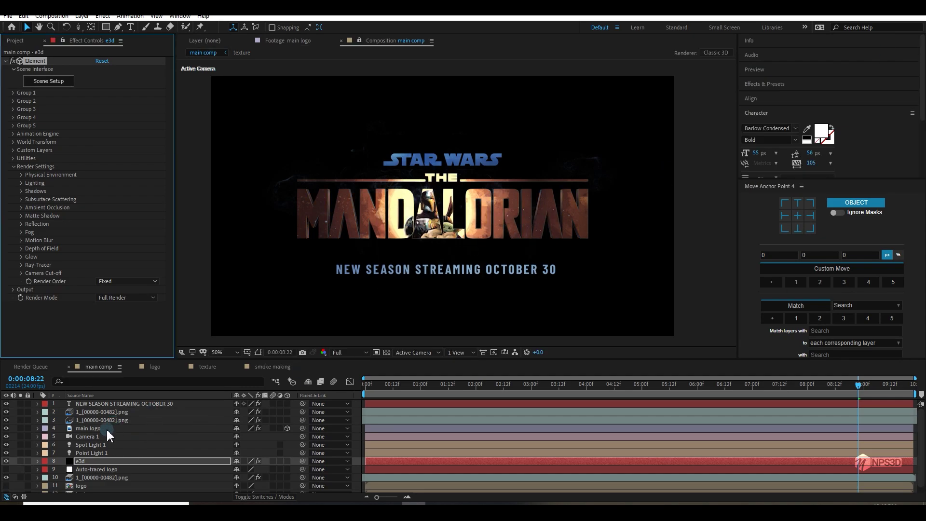
- Duplicate the tagline text layer and recolor the copy's four gradient colors with browns and cream sampled from the logo
{"action": "left_click", "coordinate": [135, 405]}
{"action": "key", "text": "ctrl+d"}
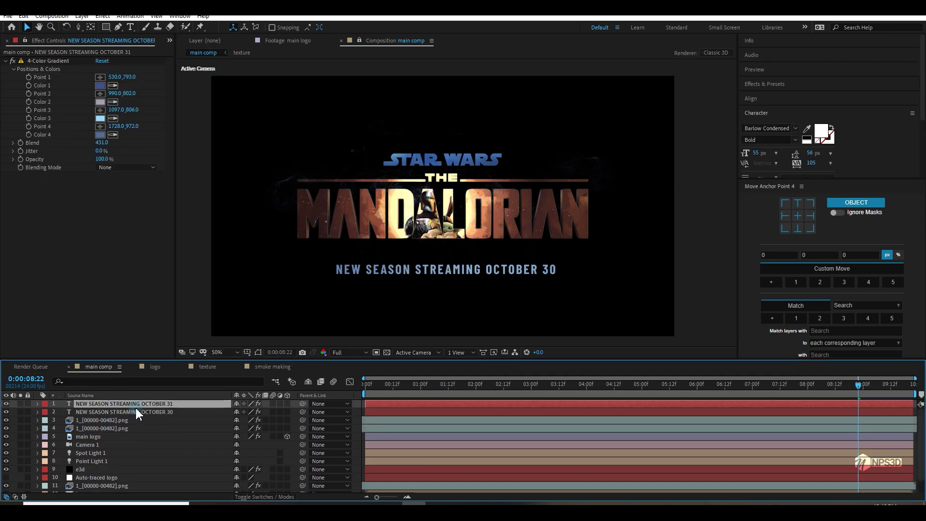
{"action": "left_click", "coordinate": [113, 85]}
{"action": "left_click", "coordinate": [113, 102]}
{"action": "left_click", "coordinate": [290, 210]}
{"action": "left_click", "coordinate": [113, 118]}
{"action": "left_click", "coordinate": [356, 207]}
{"action": "left_click", "coordinate": [112, 134]}
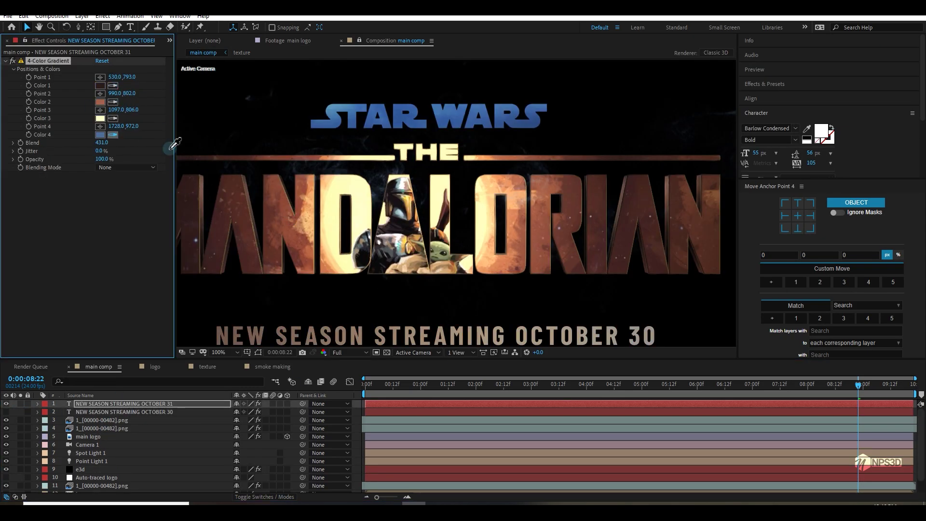
{"action": "left_click", "coordinate": [565, 224]}
{"action": "scroll", "coordinate": [550, 226], "scroll_direction": "down", "scroll_amount": 1}
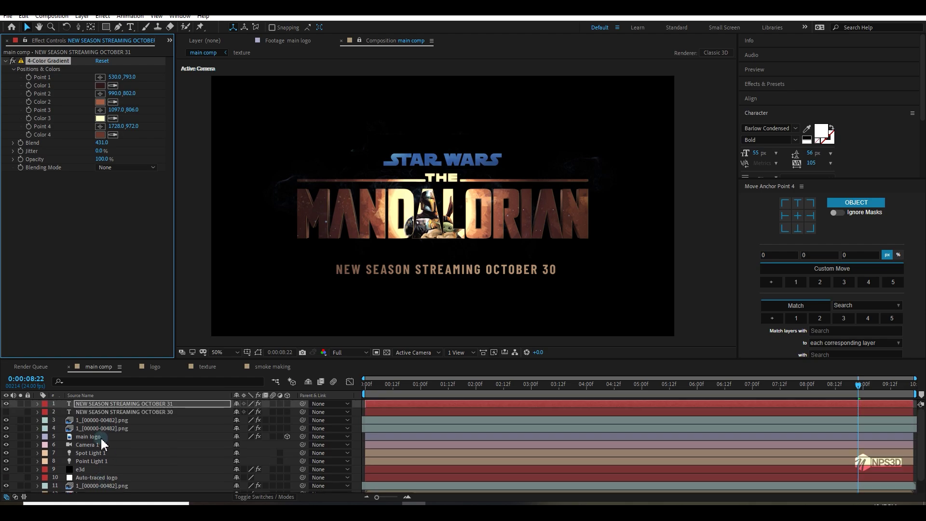
- Sample a warm color from the rendered title for the main logo layer's Tint Map White To, undoing the cream sample
{"action": "left_click", "coordinate": [97, 436]}
{"action": "left_click", "coordinate": [396, 207]}
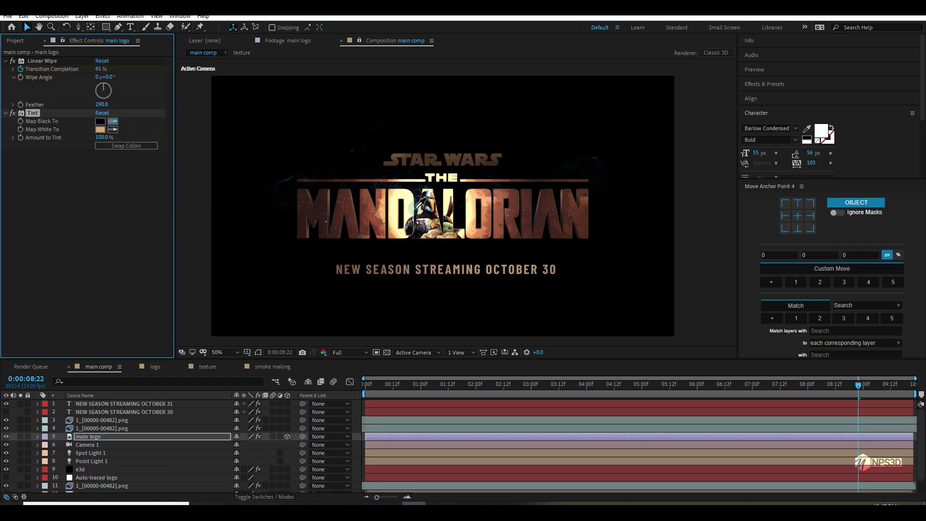
{"action": "key", "text": "period"}
{"action": "left_click", "coordinate": [113, 129]}
{"action": "left_click", "coordinate": [332, 185]}
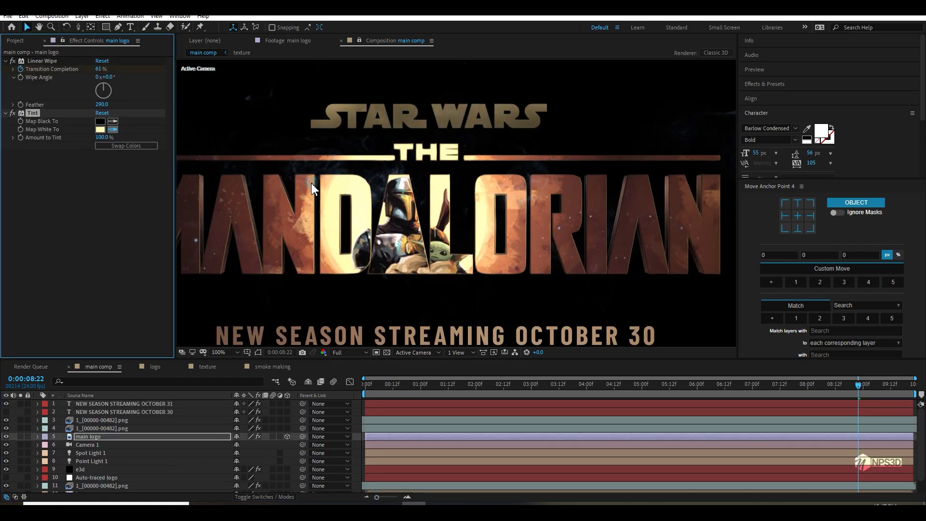
{"action": "key", "text": "ctrl+z"}
- Add an Exposure effect to the main logo layer and set its exposure to 1
{"action": "key", "text": "ctrl+space"}
{"action": "type", "text": "exp"}
{"action": "left_click", "coordinate": [61, 244]}
{"action": "left_click", "coordinate": [100, 178]}
{"action": "type", "text": "1"}
{"action": "key", "text": "comma"}
{"action": "left_click", "coordinate": [143, 177]}
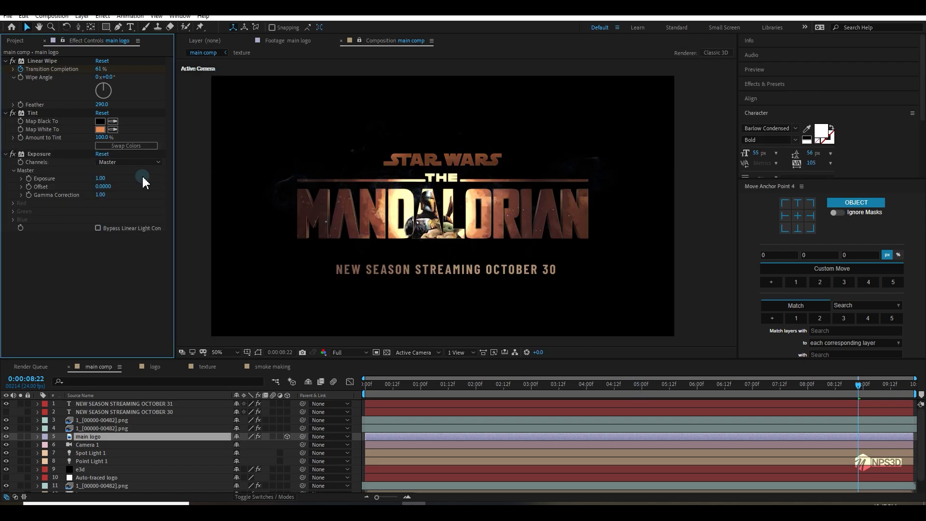
- Recolor the smoke layers by setting their Tint Map White To to warm colors sampled from the logo
{"action": "left_click", "coordinate": [102, 429]}
{"action": "key", "text": "period"}
{"action": "left_click", "coordinate": [113, 77]}
{"action": "left_click", "coordinate": [323, 184]}
{"action": "left_click", "coordinate": [102, 420]}
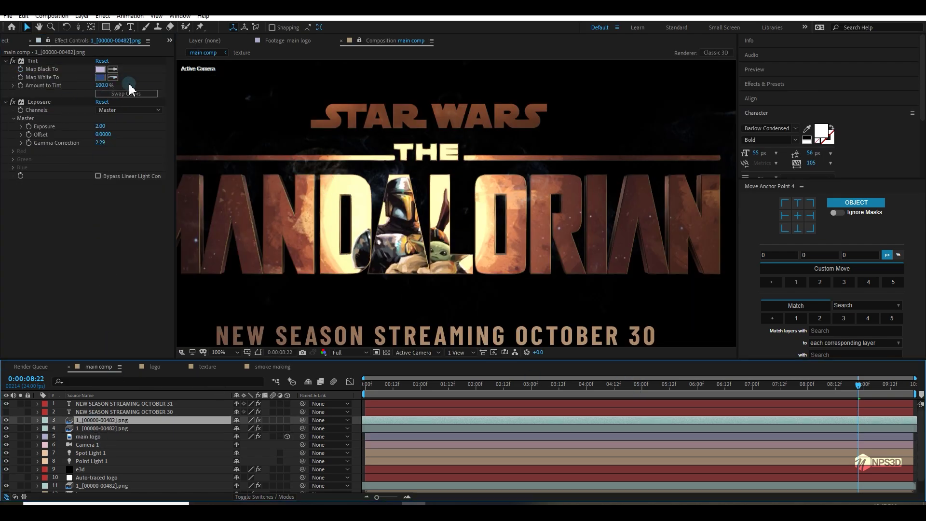
{"action": "left_click", "coordinate": [113, 77]}
{"action": "left_click", "coordinate": [316, 191]}
{"action": "scroll", "coordinate": [148, 458], "scroll_direction": "down", "scroll_amount": 2}
{"action": "left_click", "coordinate": [145, 471]}
- Preview the main comp's animation from the start, then scrub through to about 0:00:08:19
{"action": "key", "text": "comma"}
{"action": "key", "text": "Home"}
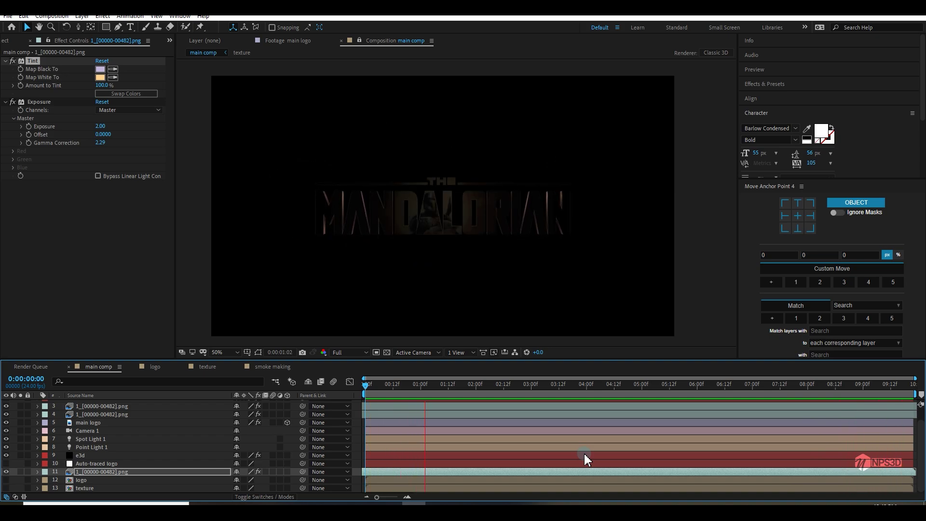
{"action": "left_click_drag", "start_coordinate": [526, 386], "coordinate": [853, 409]}
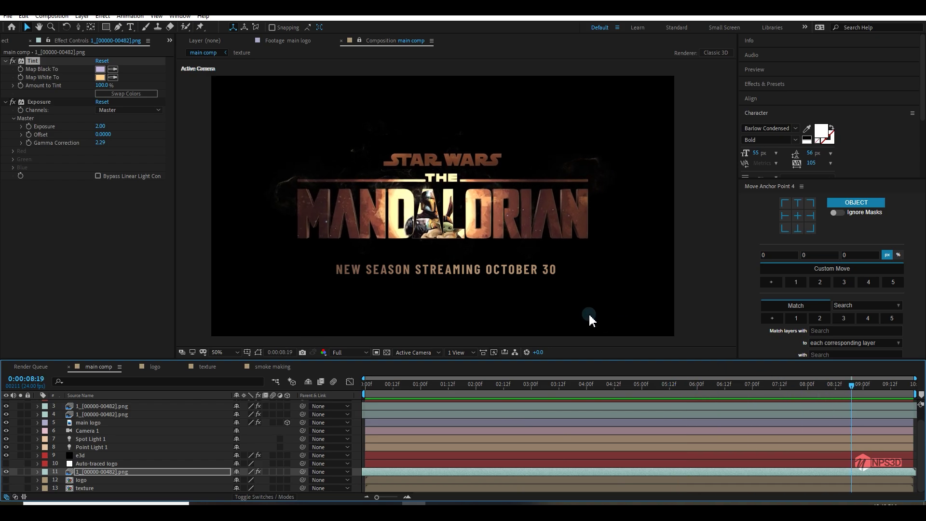
- Copy the Luma Key effect from the logo comp onto the main comp's main logo layer and place it above Linear Wipe
{"action": "left_click", "coordinate": [155, 368]}
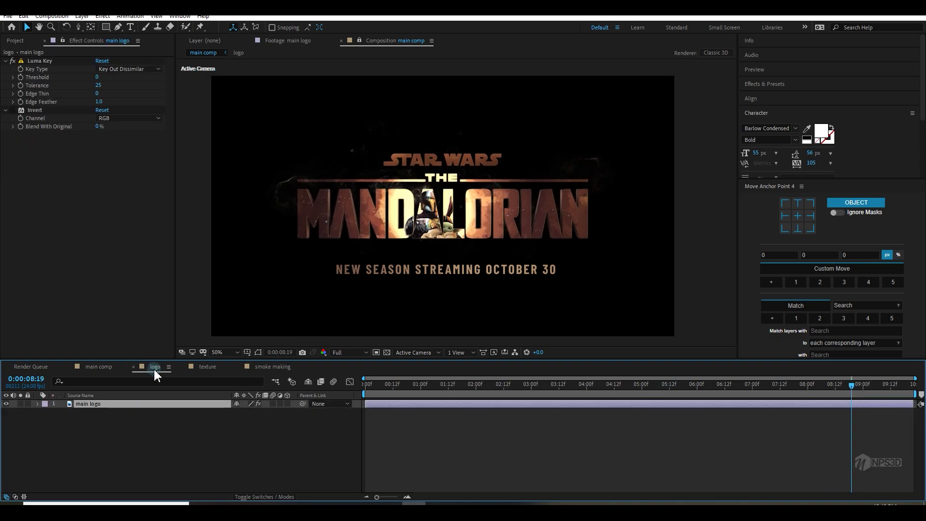
{"action": "left_click", "coordinate": [41, 63]}
{"action": "left_click", "coordinate": [97, 367]}
{"action": "left_click", "coordinate": [95, 423]}
{"action": "left_click", "coordinate": [75, 285]}
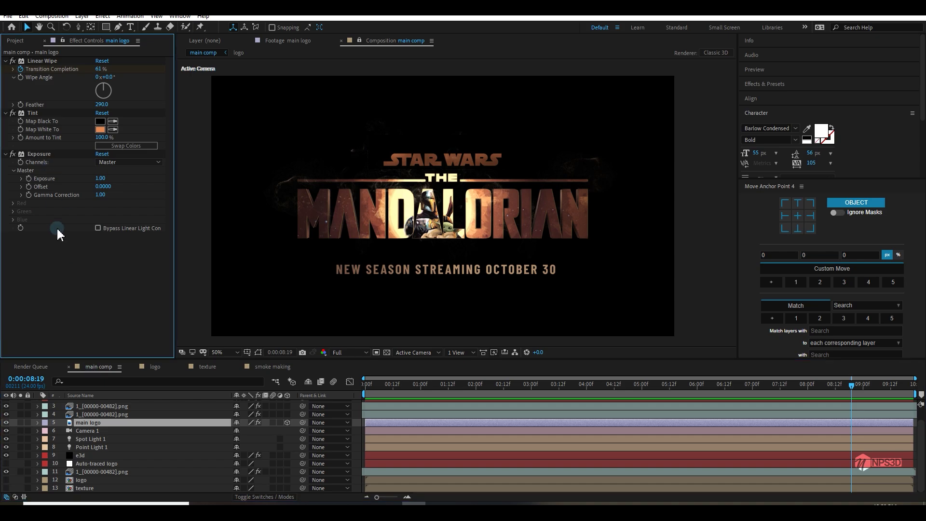
{"action": "key", "text": "ctrl+v"}
{"action": "left_click_drag", "start_coordinate": [60, 236], "coordinate": [72, 61]}
{"action": "left_click", "coordinate": [5, 110]}
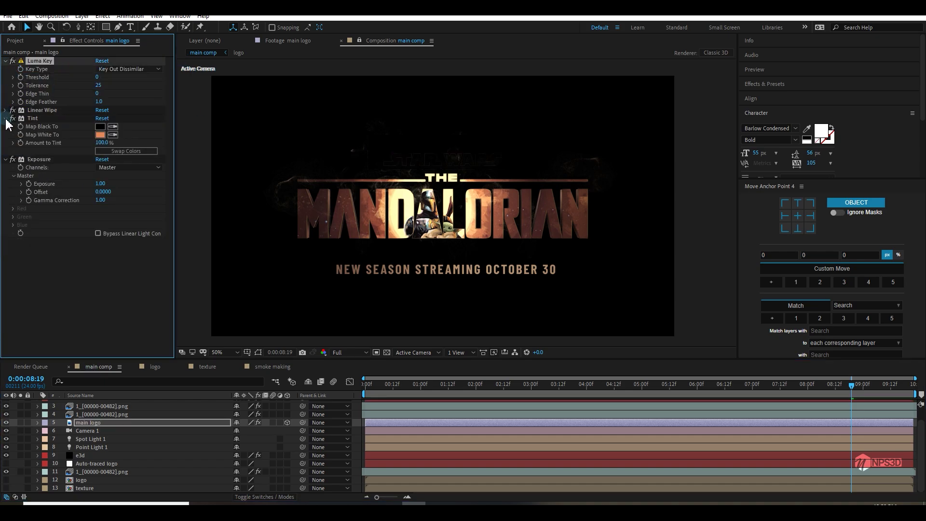
{"action": "left_click", "coordinate": [5, 118]}
{"action": "left_click", "coordinate": [5, 126]}
- Try an Invert effect directly below the Luma Key on the main logo layer
{"action": "key", "text": "ctrl+space"}
{"action": "type", "text": "inve"}
{"action": "key", "text": "Return"}
{"action": "key", "text": "Delete"}
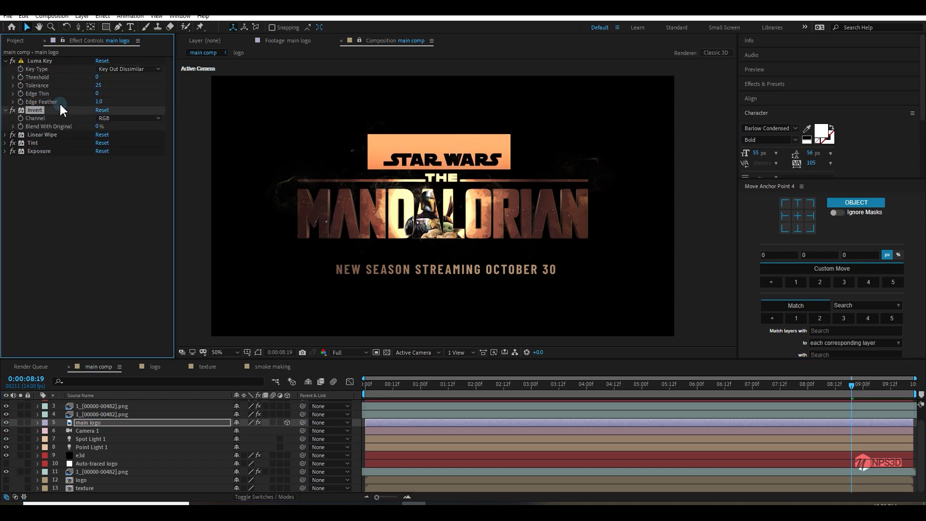
- Isolate the main logo layer against the transparency grid to inspect its keyed edges at 100% magnification
{"action": "left_click", "coordinate": [29, 63]}
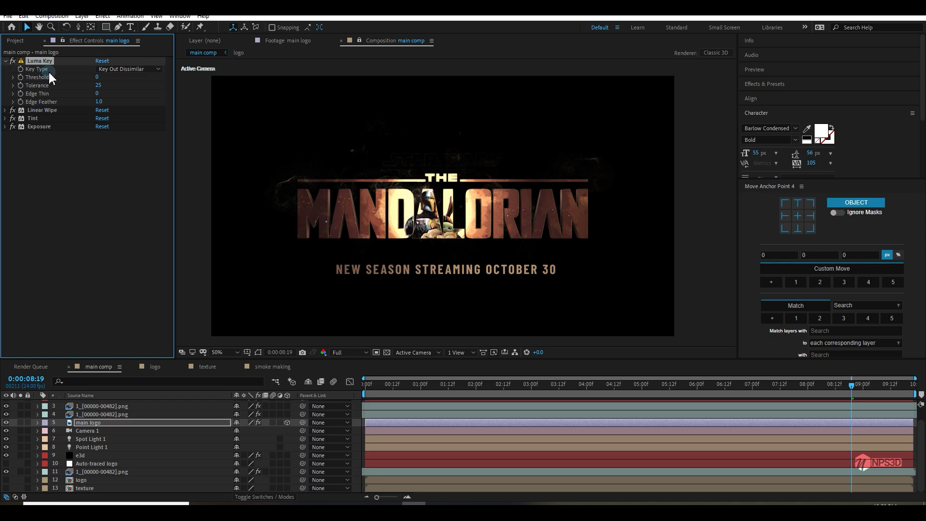
{"action": "left_click", "coordinate": [21, 423]}
{"action": "left_click", "coordinate": [387, 352]}
{"action": "scroll", "coordinate": [380, 172], "scroll_direction": "up", "scroll_amount": 1}
- Replace the main logo layer's Luma Key with a duplicate set to Key Out Darker and a threshold of 28
{"action": "left_click", "coordinate": [42, 61]}
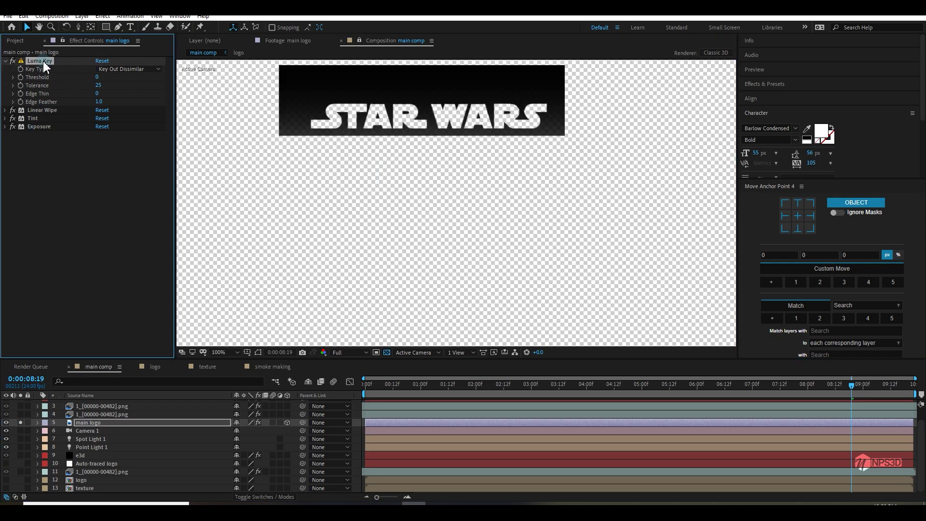
{"action": "key", "text": "ctrl+d"}
{"action": "left_click", "coordinate": [108, 118]}
{"action": "left_click", "coordinate": [109, 129]}
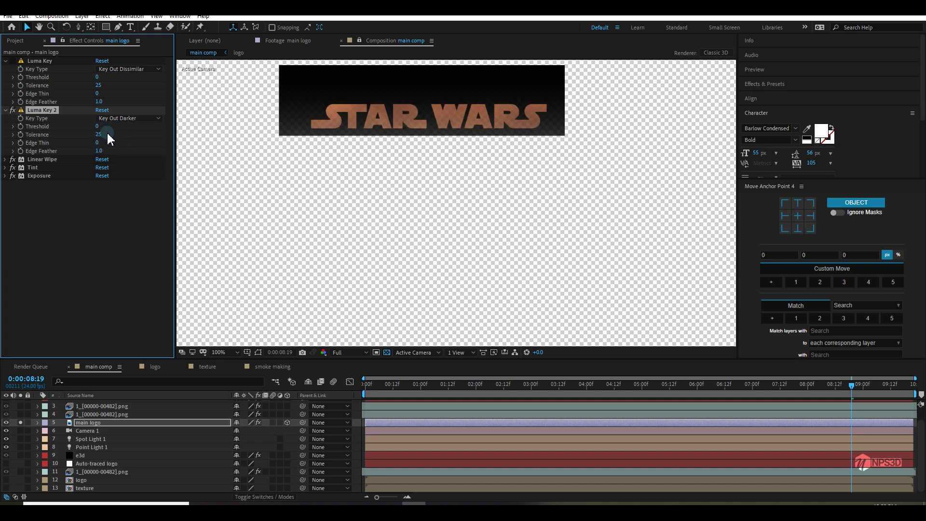
{"action": "left_click_drag", "start_coordinate": [99, 126], "coordinate": [111, 126]}
{"action": "left_click", "coordinate": [36, 62]}
{"action": "key", "text": "Delete"}
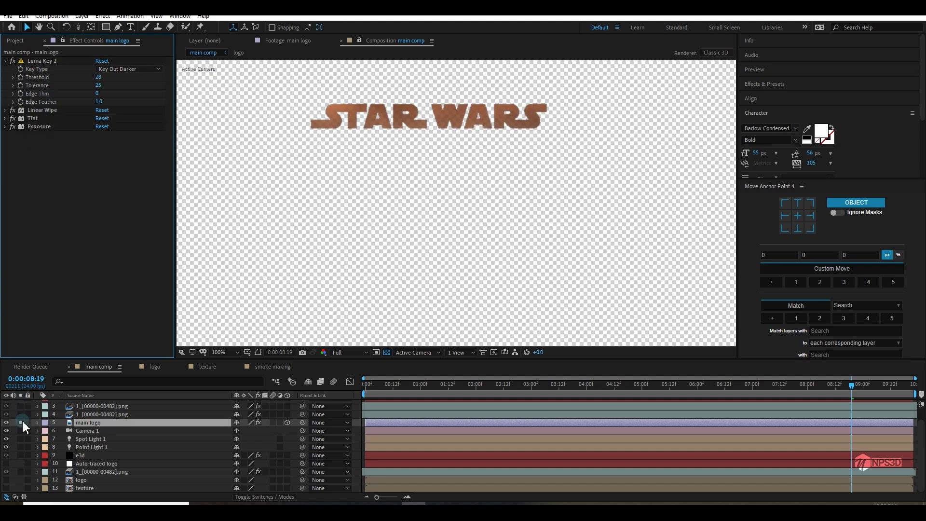
- Show all layers of the main comp again and turn off the transparency grid
{"action": "left_click", "coordinate": [20, 423]}
{"action": "scroll", "coordinate": [357, 280], "scroll_direction": "down", "scroll_amount": 1}
{"action": "left_click", "coordinate": [387, 353]}
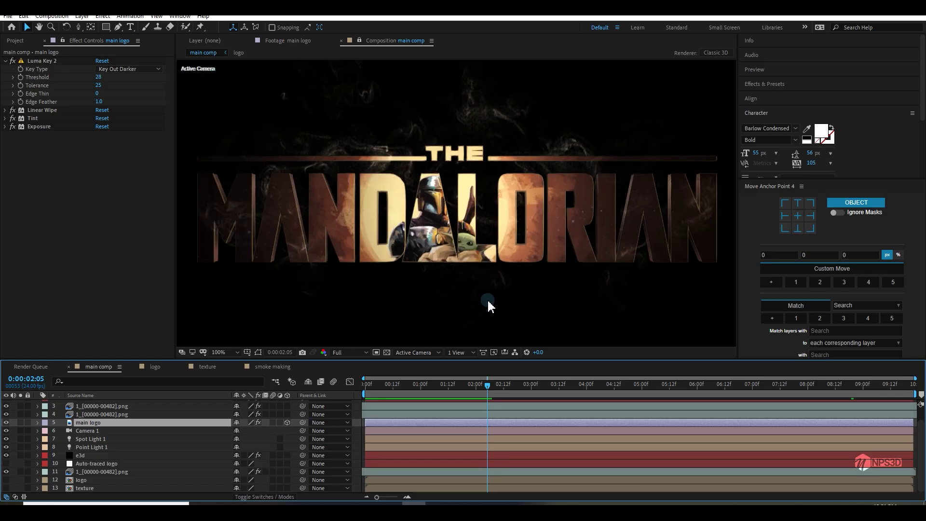
- Widen the composition view and move to 0:00:06:16 to examine the full logo
{"action": "left_click_drag", "start_coordinate": [489, 308], "coordinate": [488, 311]}
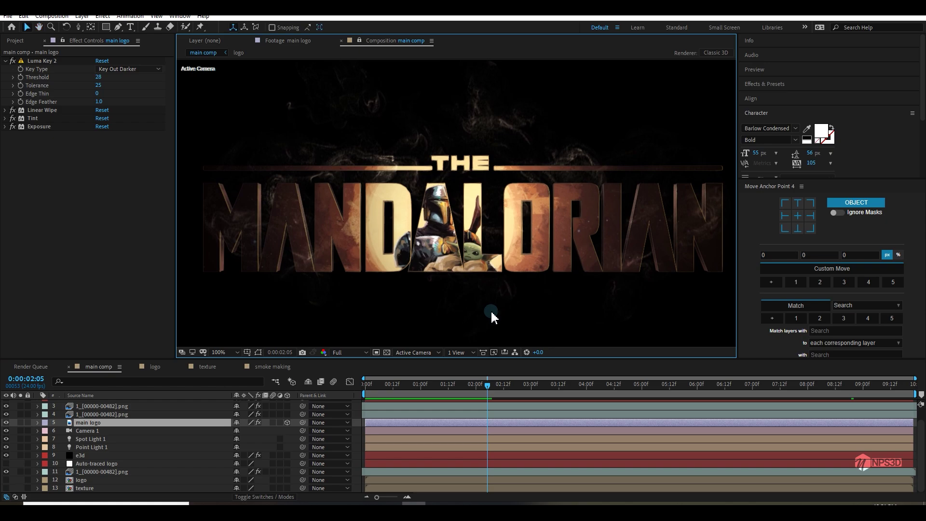
{"action": "left_click_drag", "start_coordinate": [738, 224], "coordinate": [880, 225]}
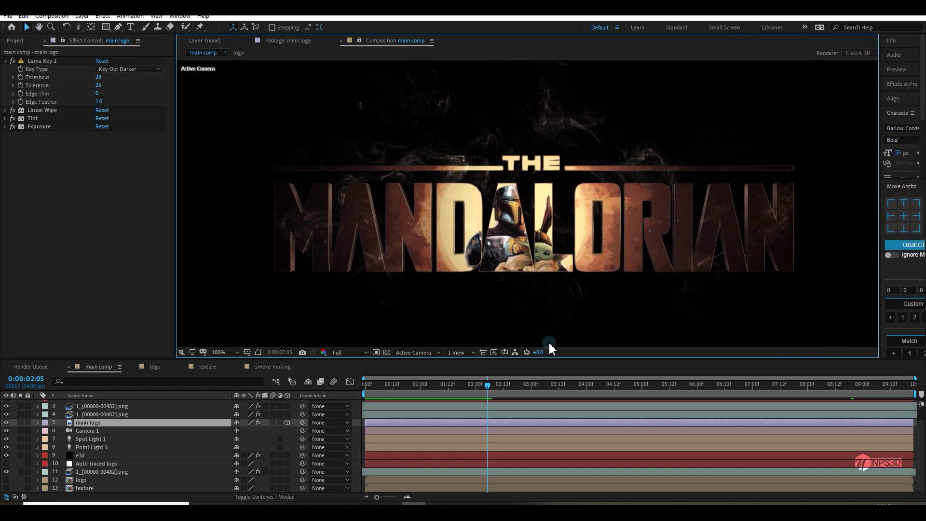
{"action": "left_click", "coordinate": [732, 392]}
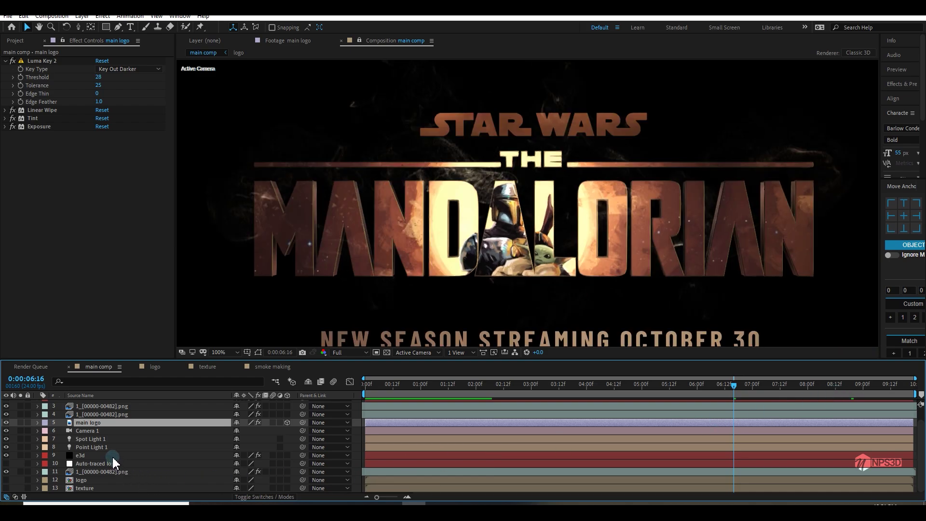
- Expand the Output settings of the Element effect on the e3d layer
{"action": "left_click", "coordinate": [112, 456]}
{"action": "left_click", "coordinate": [99, 309]}
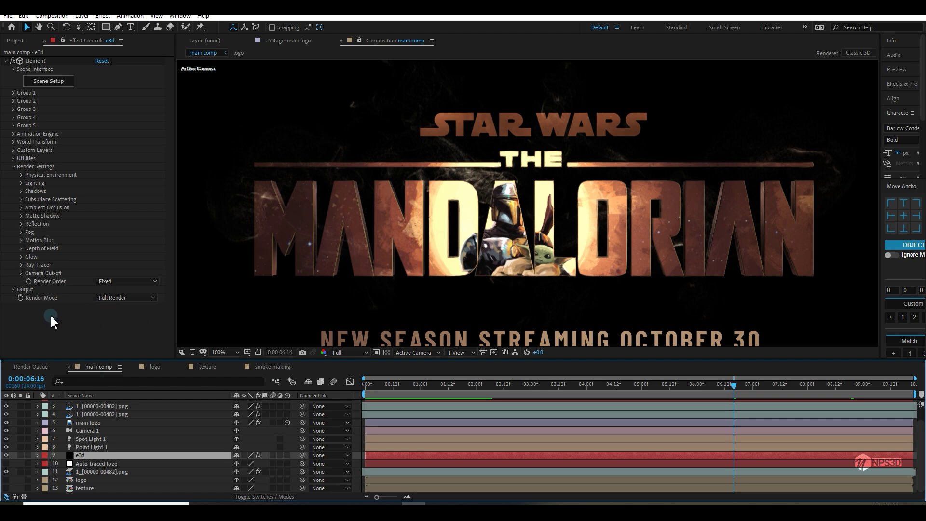
{"action": "left_click", "coordinate": [12, 289]}
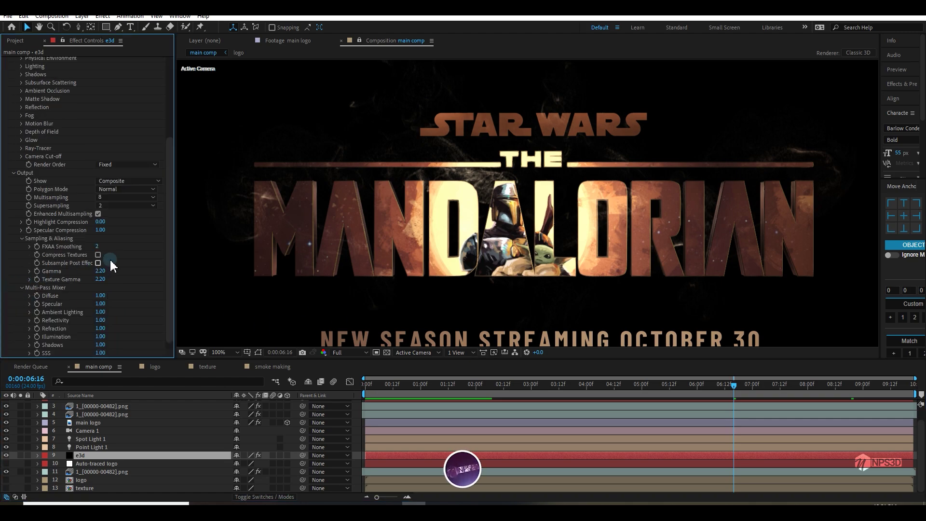